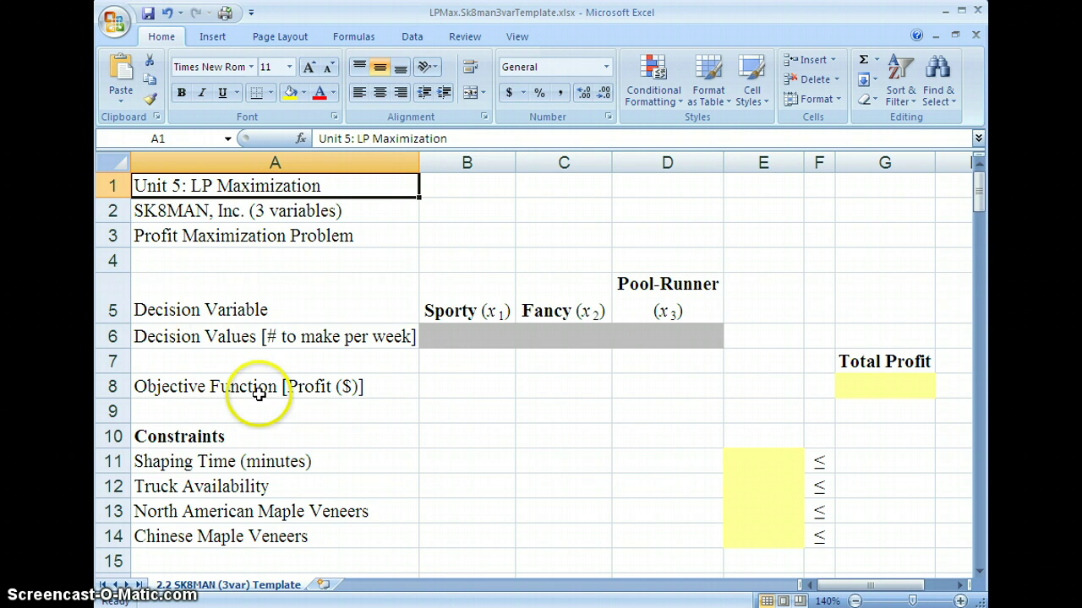
# Highlight in turn the decision variable rows, the objective function row and the constraint rows of the template
pyautogui.moveTo(117, 303); pyautogui.dragTo(108, 335)
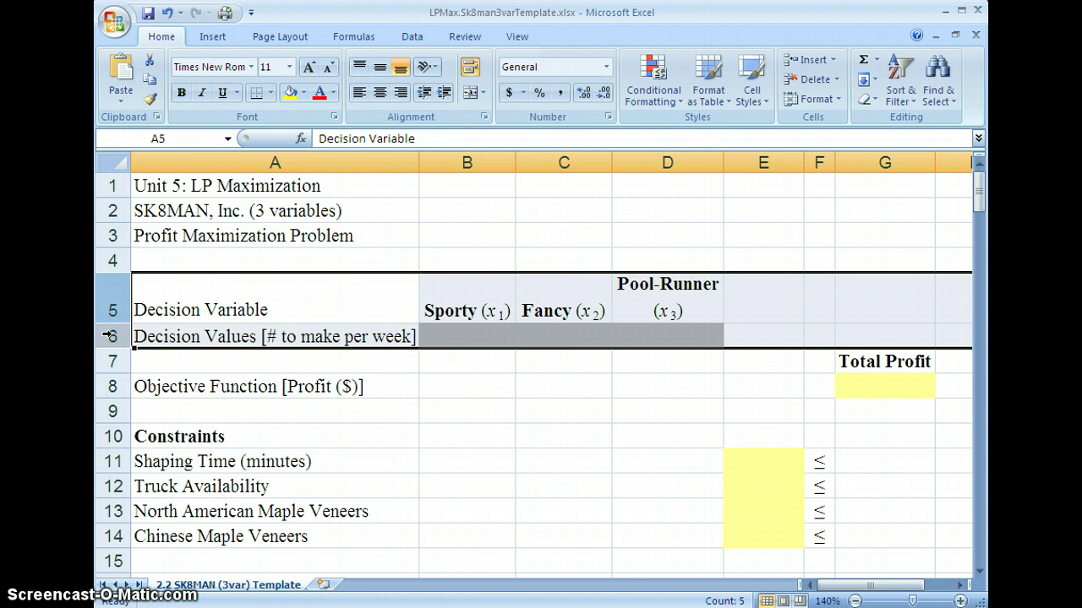
pyautogui.click(107, 386)
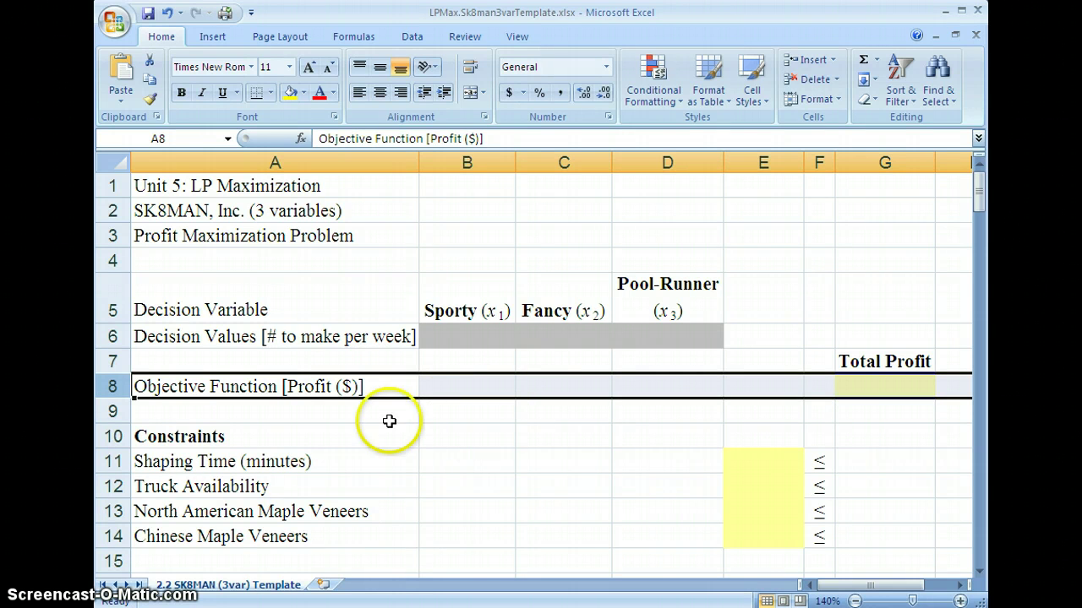
pyautogui.moveTo(113, 436); pyautogui.dragTo(116, 558)
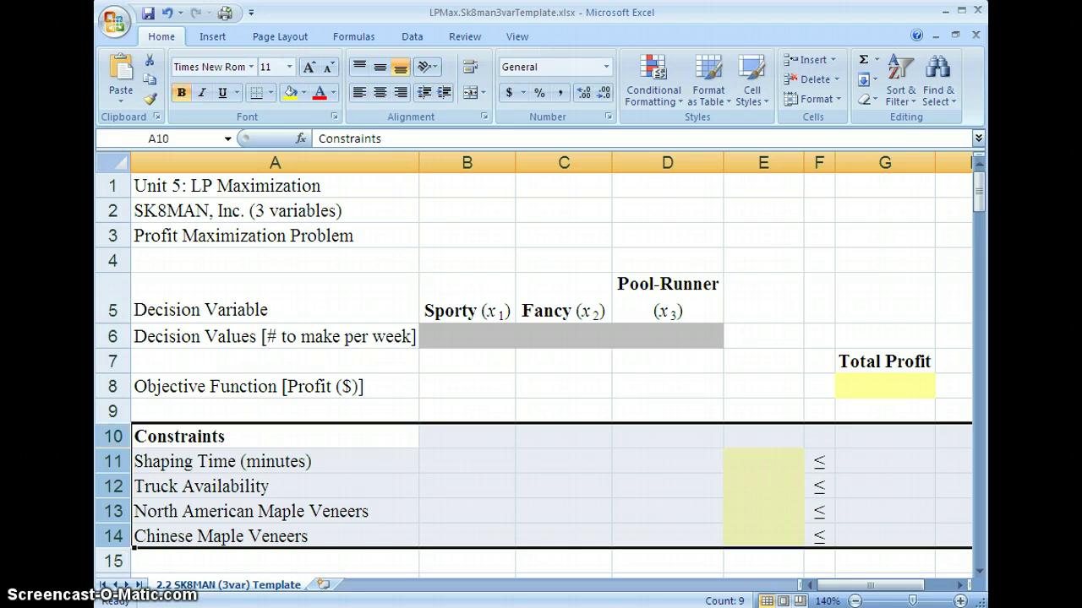
pyautogui.click(459, 360)
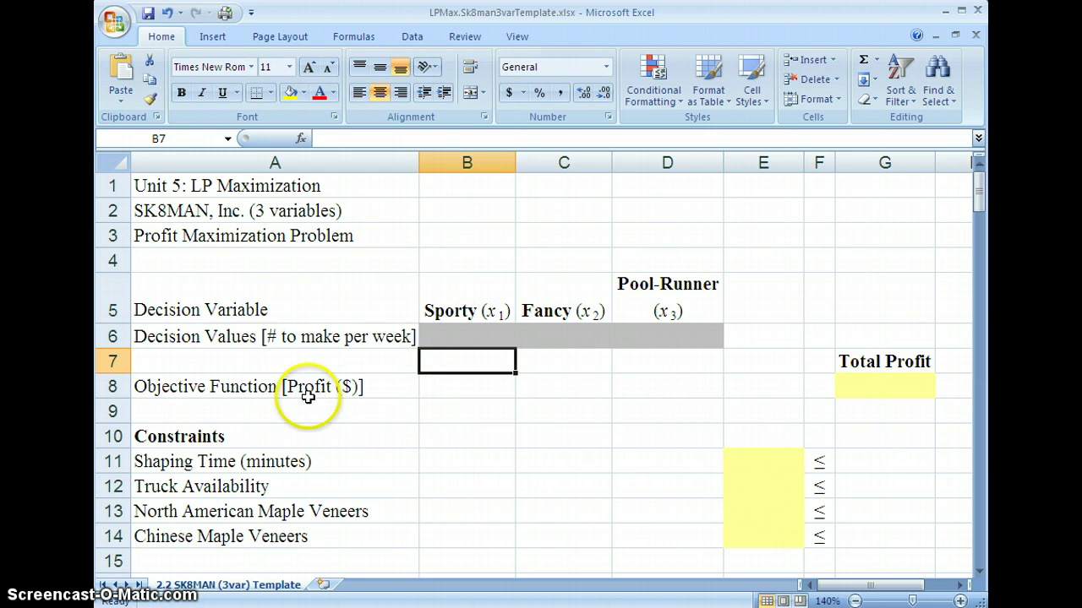
pyautogui.click(113, 386)
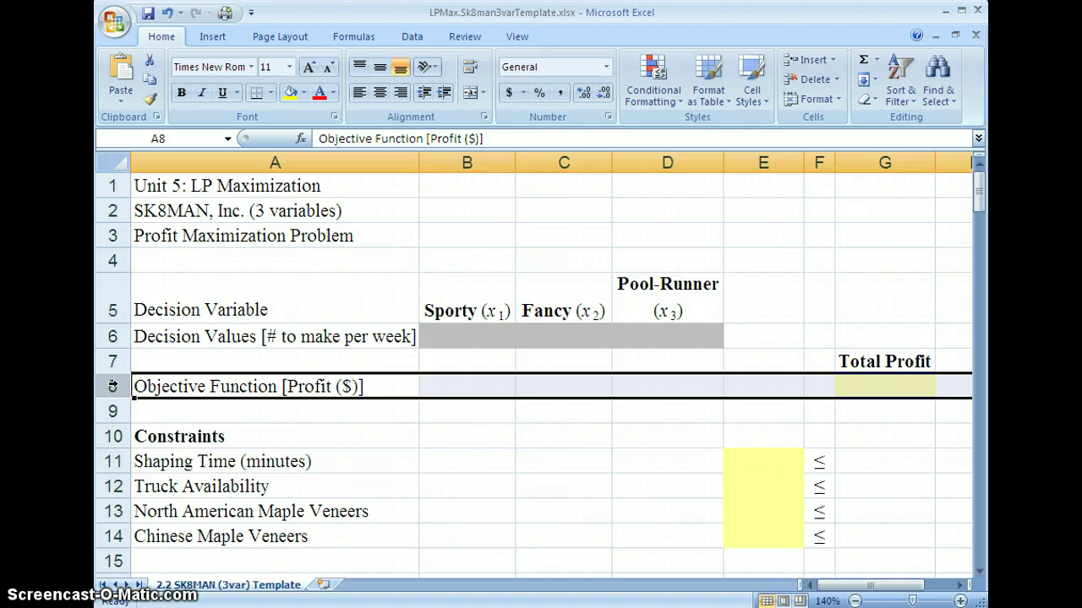
# Enter the objective function profit coefficients in row 8: 15 for Sporty, 35 for Fancy and 20 for Pool-Runner
pyautogui.click(471, 389)
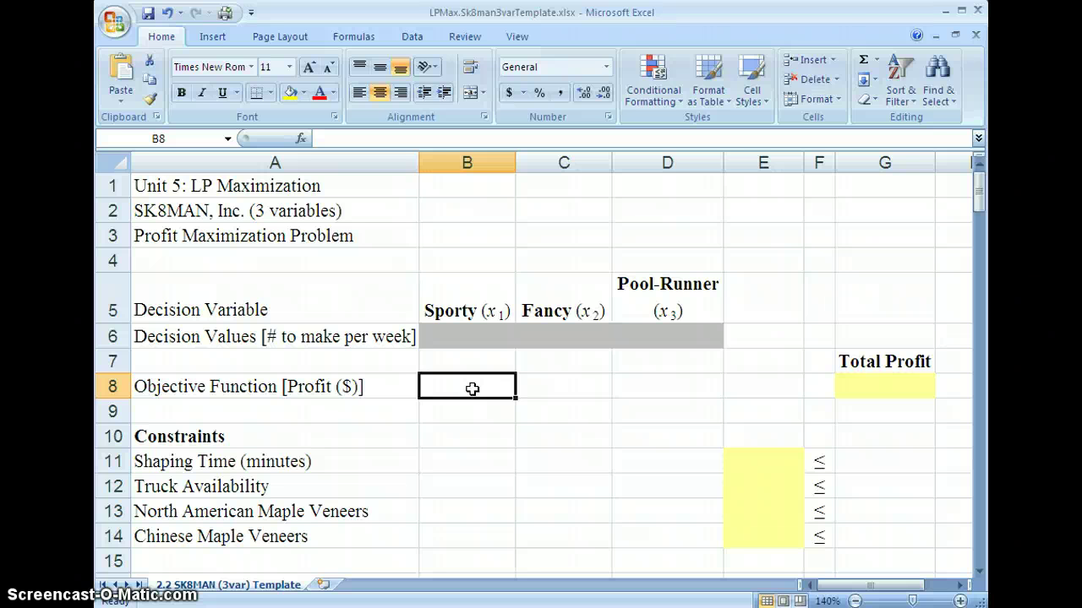
pyautogui.doubleClick(472, 388)
pyautogui.write('15')
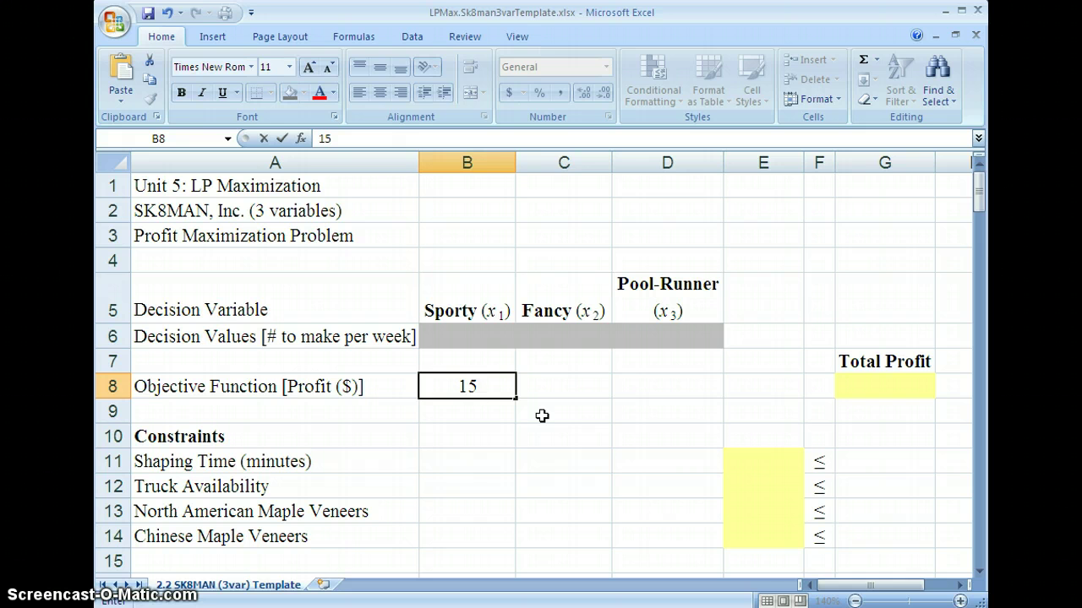
pyautogui.hotkey('ctrl', 'Return')
pyautogui.press('Tab')
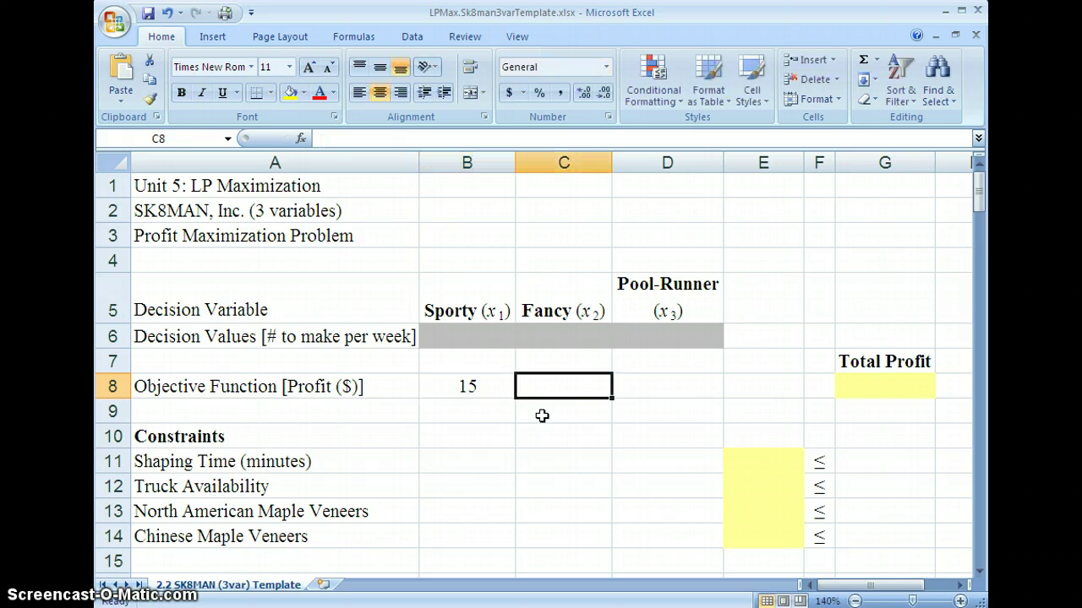
pyautogui.write('35')
pyautogui.press('Tab')
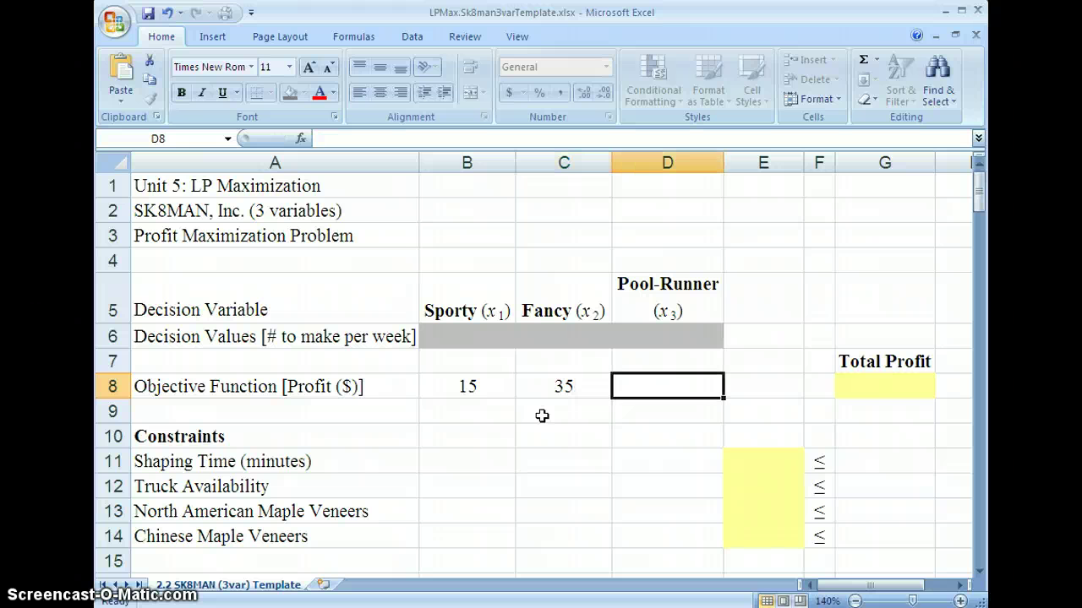
pyautogui.write('20')
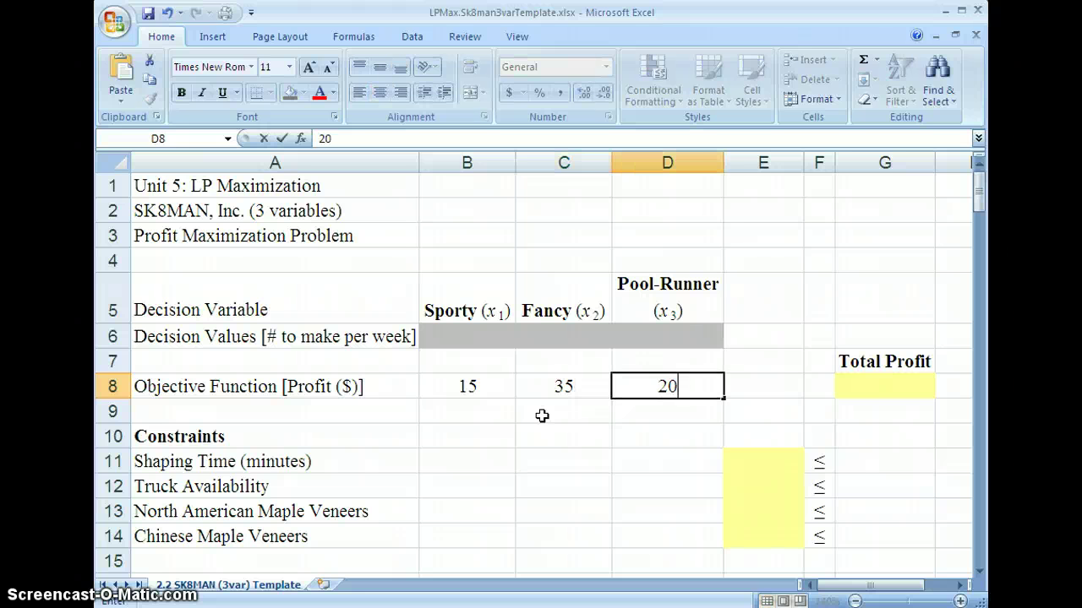
pyautogui.press('Tab')
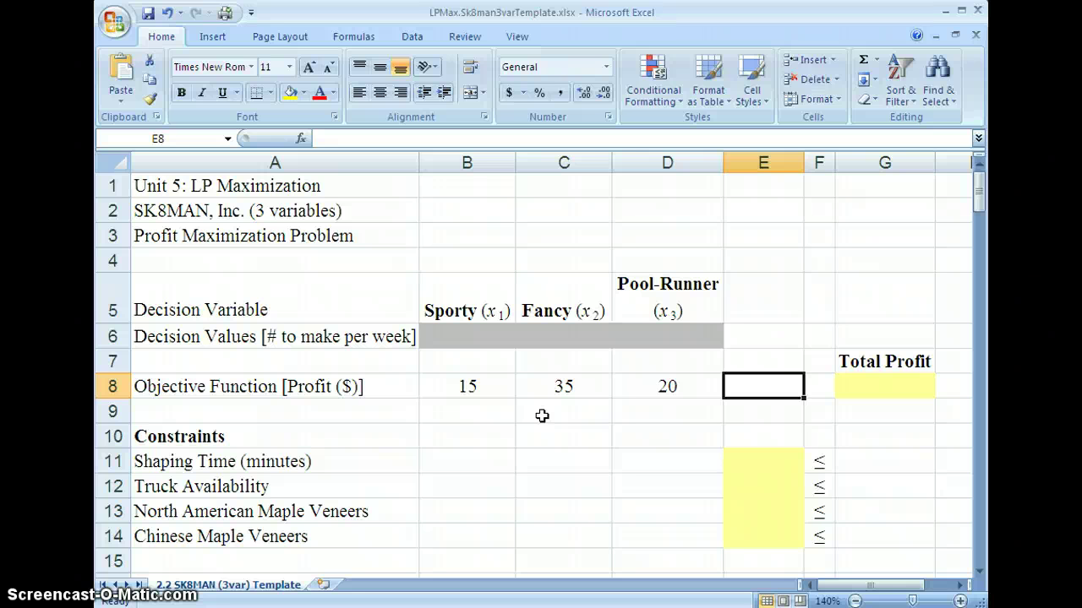
# Start the Total Profit formula in G8 with the Sporty profit times its decision value, =B8*B6
pyautogui.press('Right')
pyautogui.press('Right')
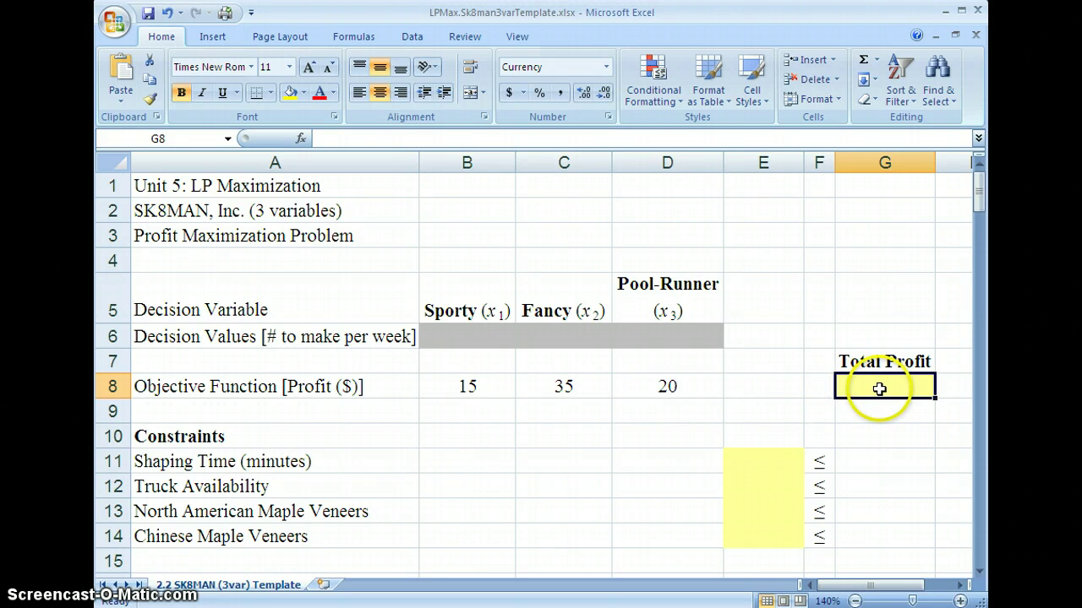
pyautogui.press('F4')
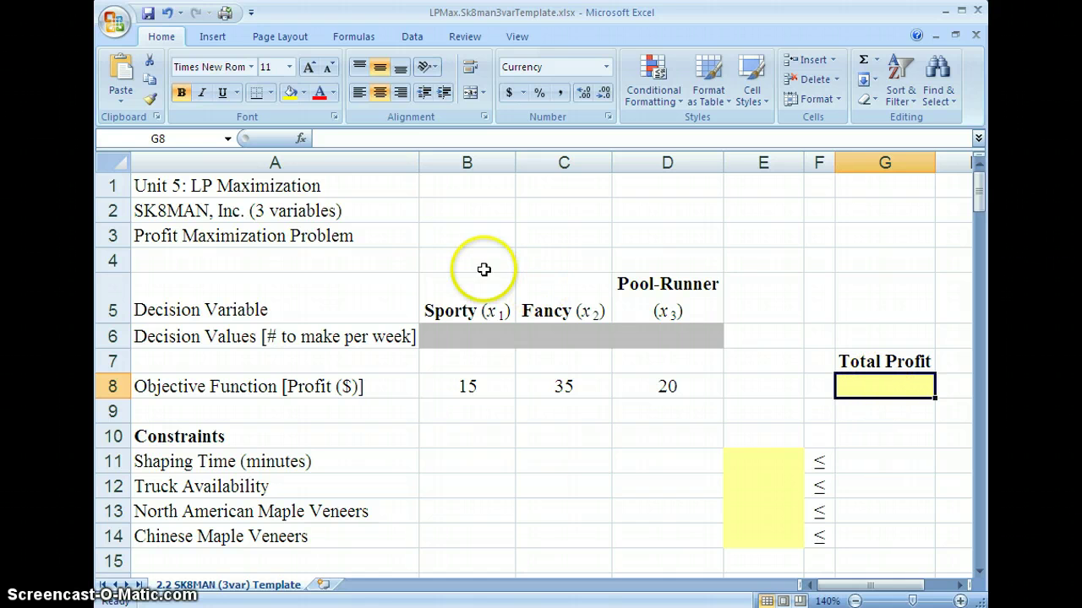
pyautogui.click(356, 138)
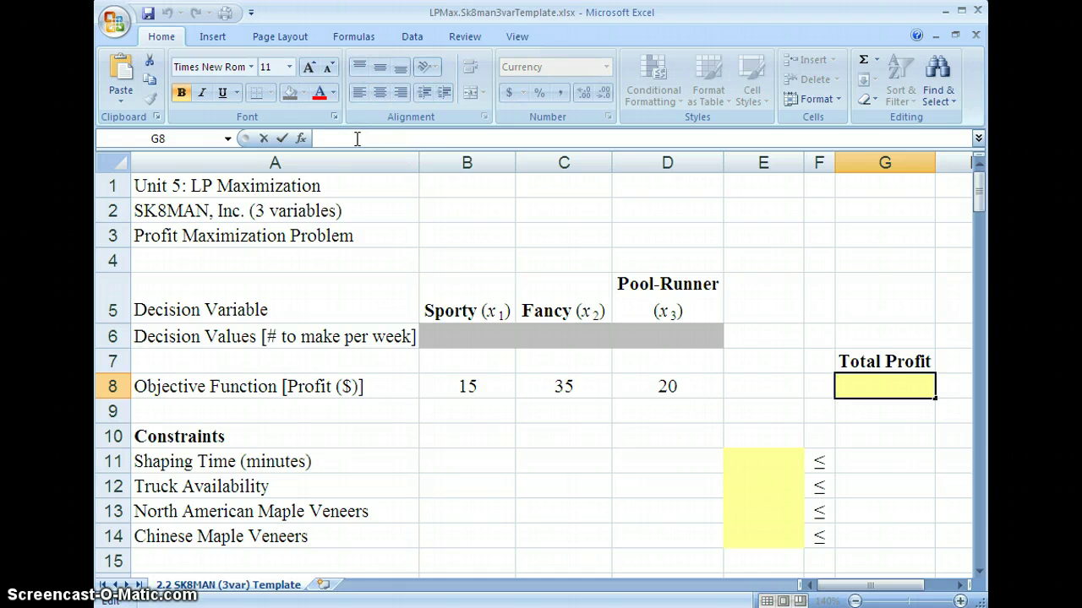
pyautogui.write('=')
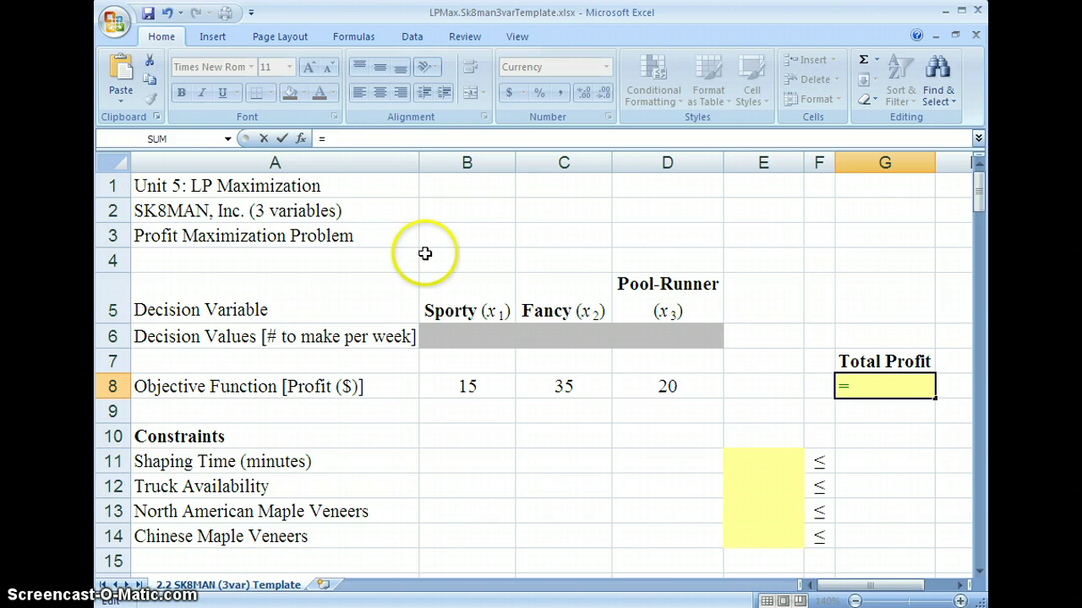
pyautogui.click(445, 388)
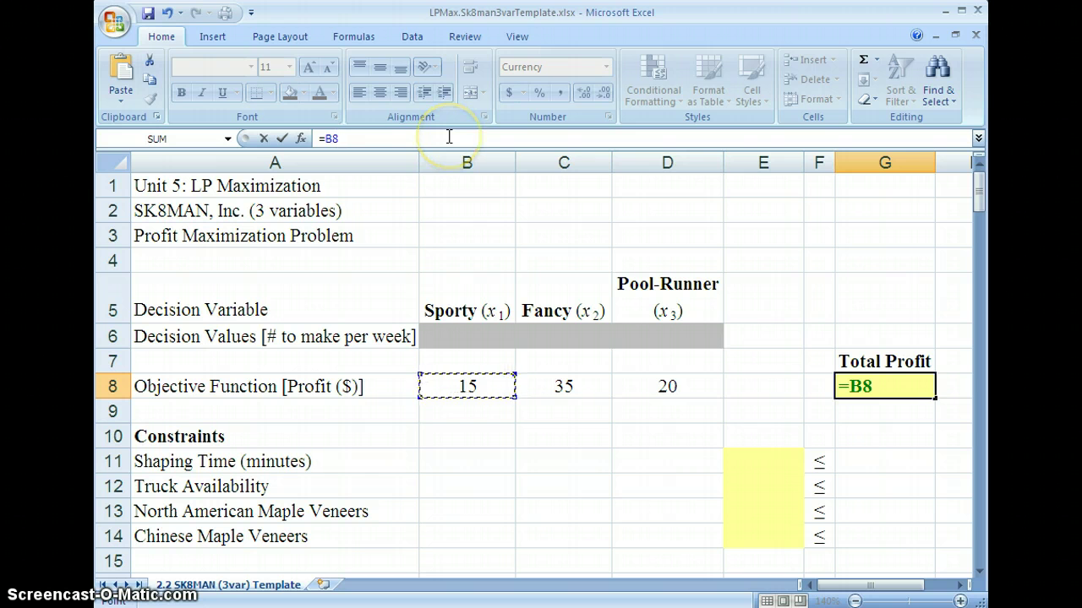
pyautogui.write('*')
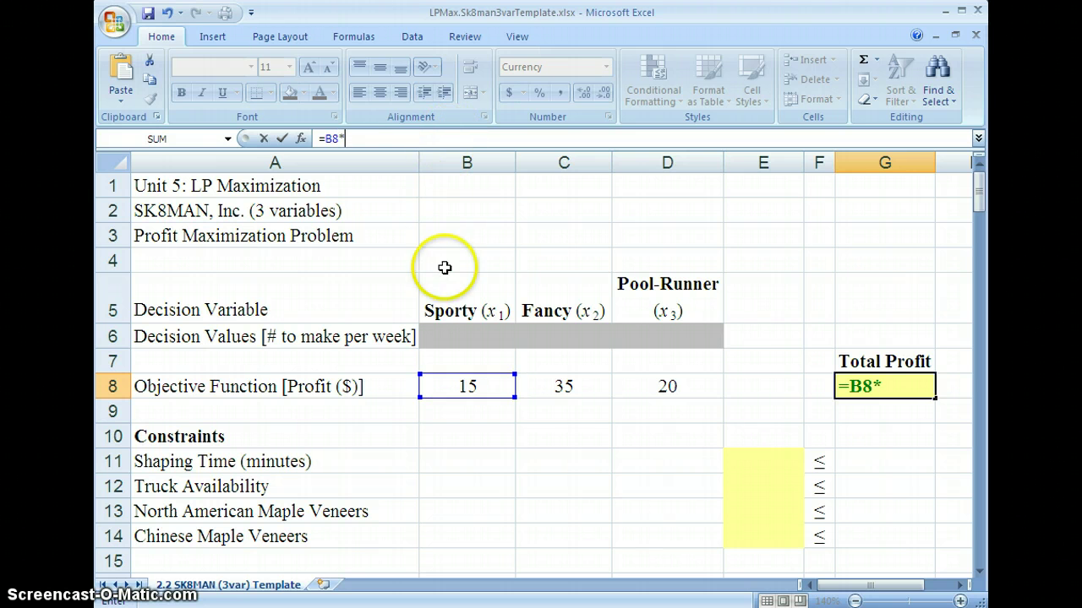
pyautogui.click(470, 332)
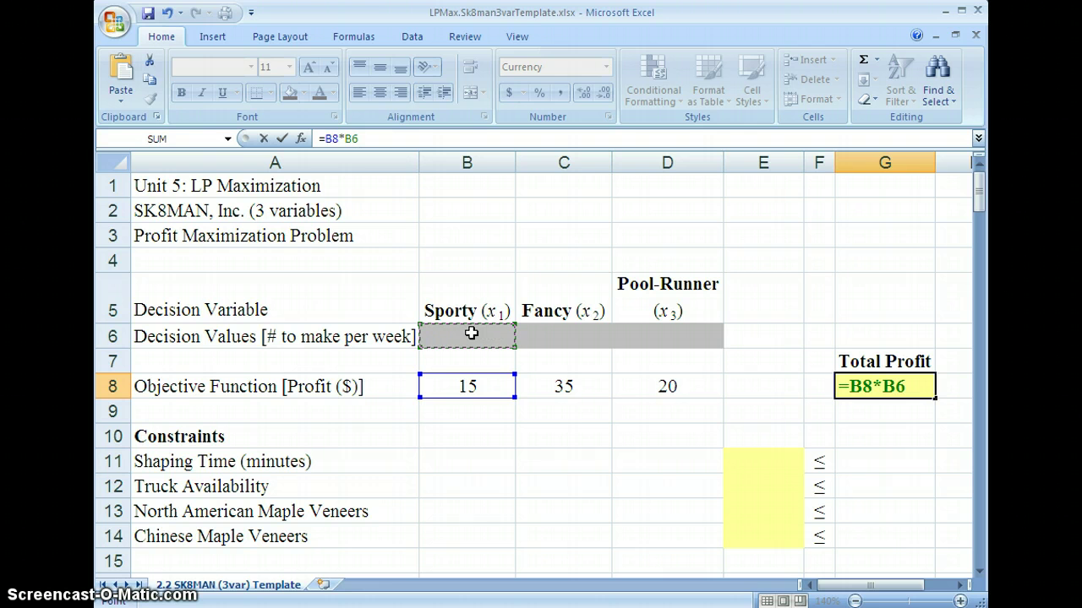
pyautogui.click(471, 319)
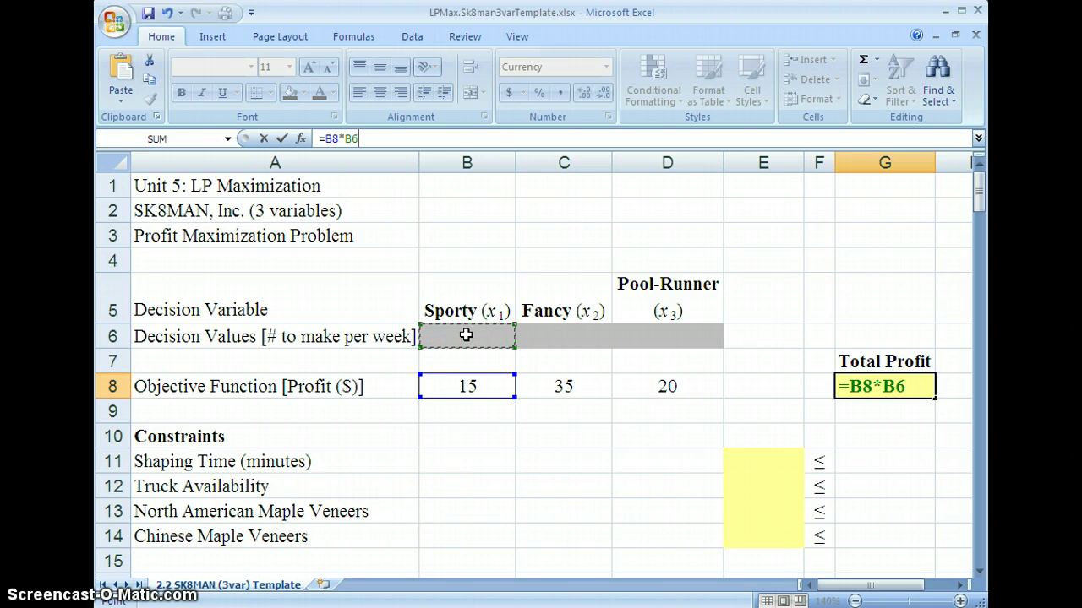
pyautogui.click(473, 381)
pyautogui.click(475, 343)
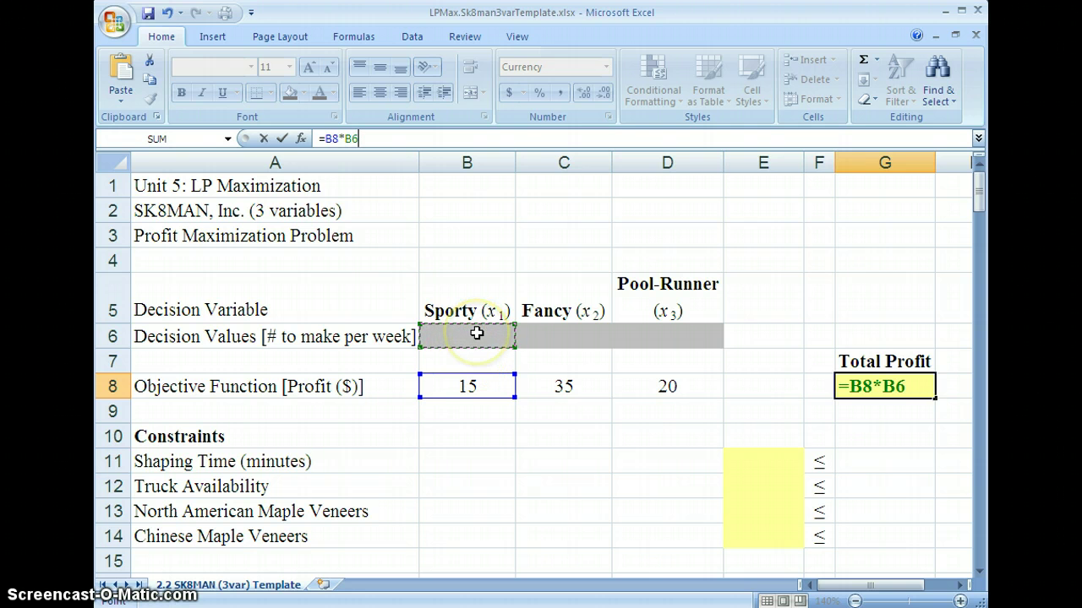
# Complete the Total Profit formula by adding the Fancy and Pool-Runner products, giving =B8*B6+C8*C6+D8*D6
pyautogui.write('+')
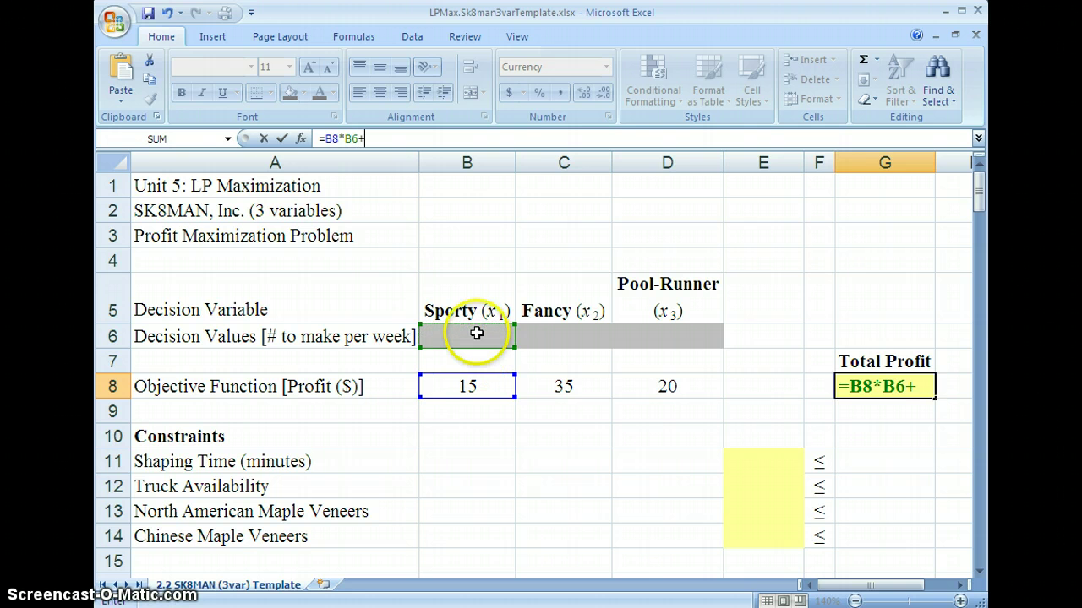
pyautogui.click(558, 386)
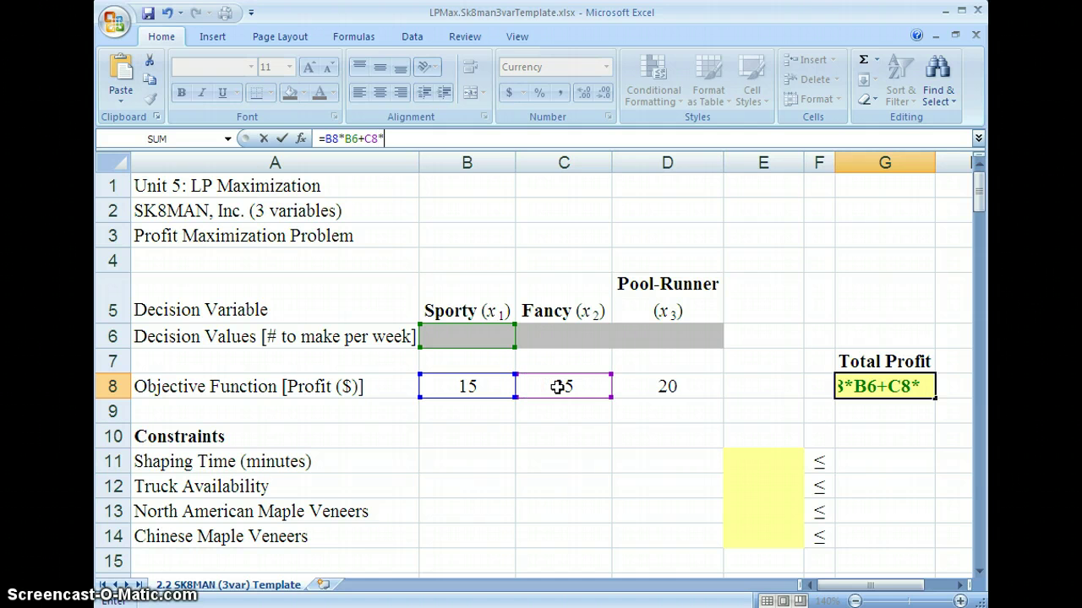
pyautogui.click(567, 334)
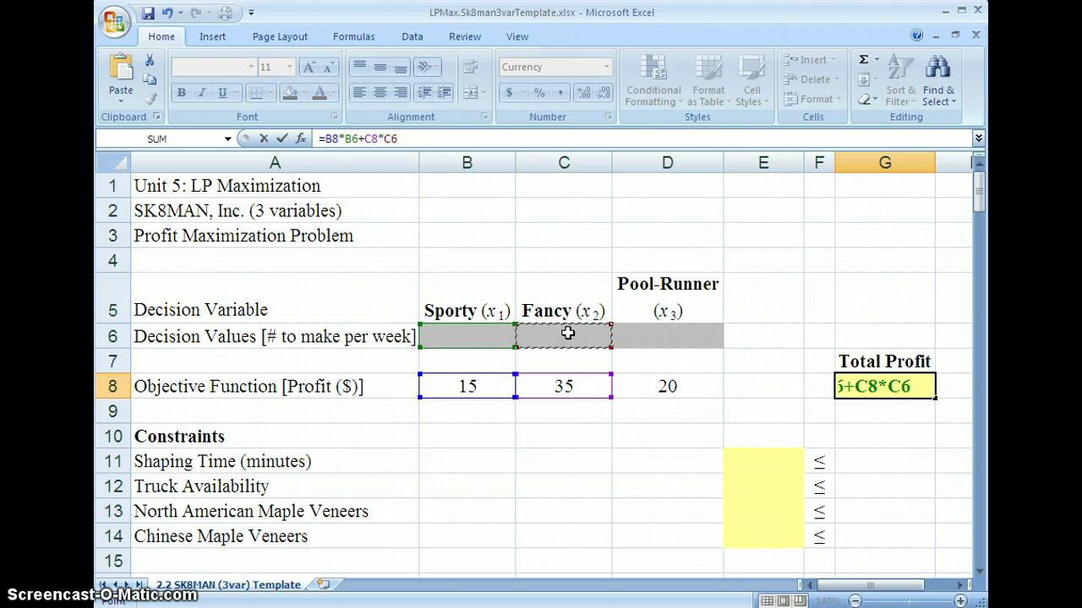
pyautogui.click(632, 386)
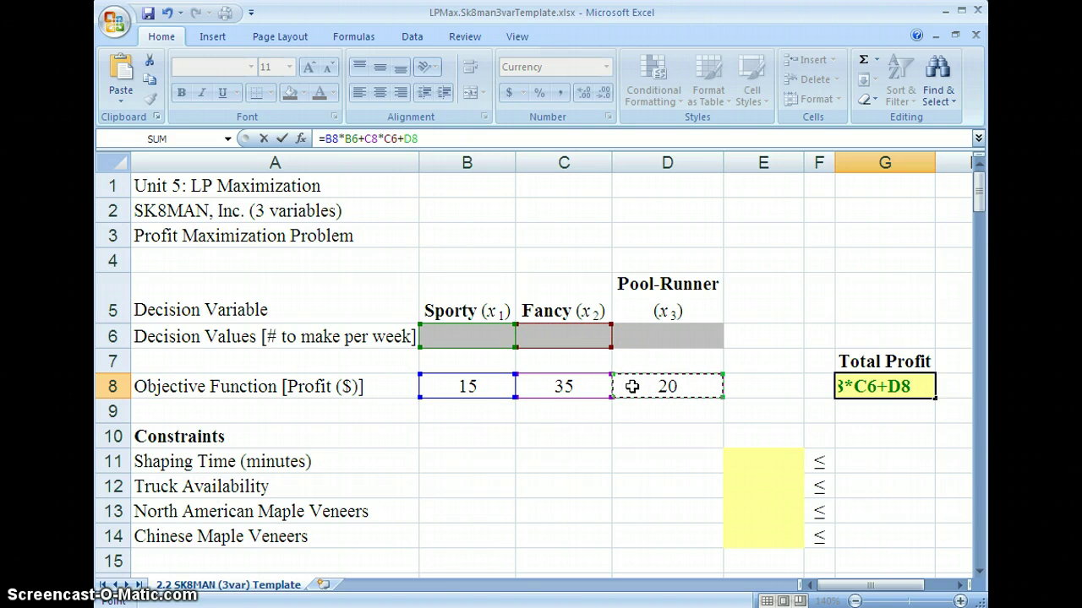
pyautogui.write('*')
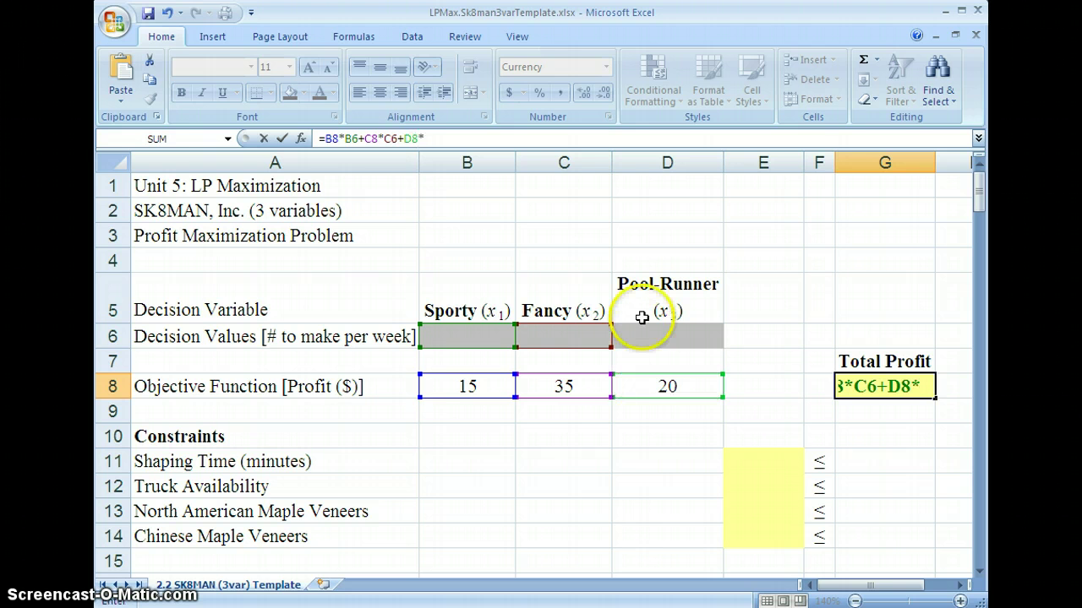
pyautogui.click(644, 335)
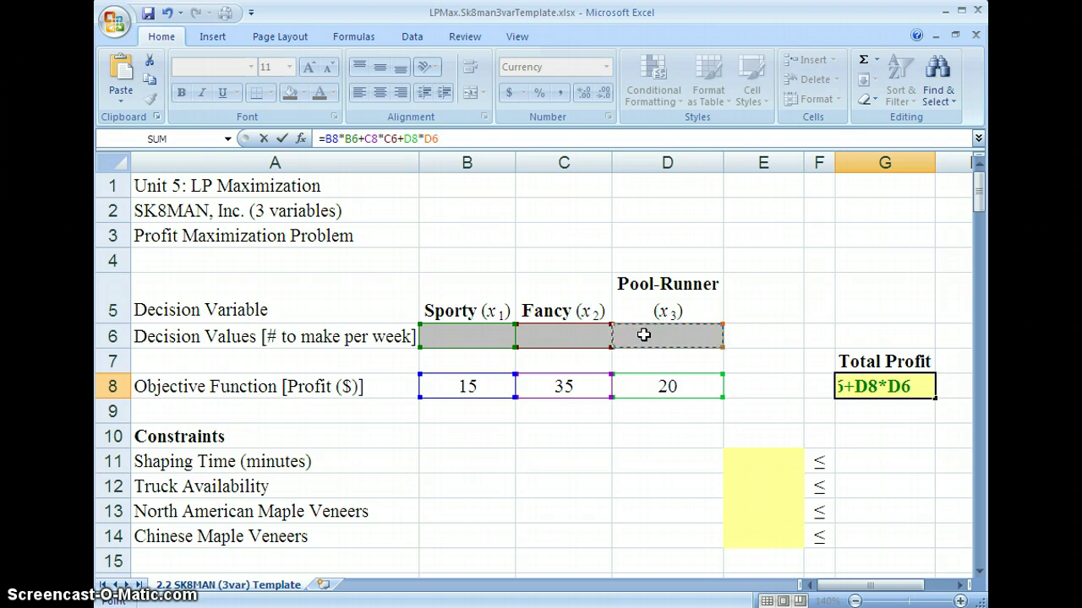
pyautogui.press('Return')
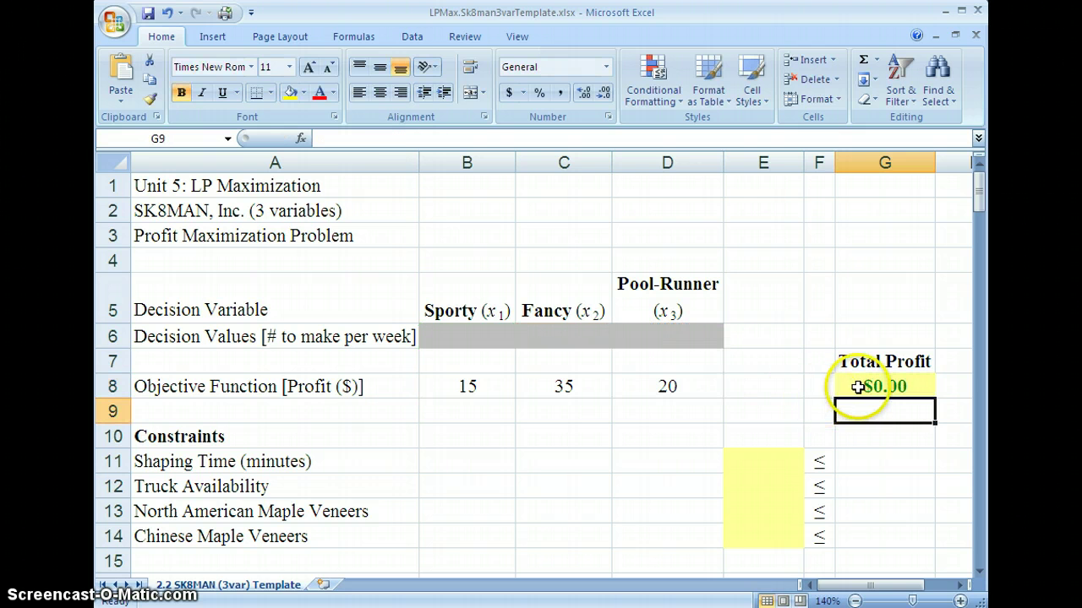
# Review which cells the Total Profit formula in G8 references, leaving the formula as it is
pyautogui.click(916, 387)
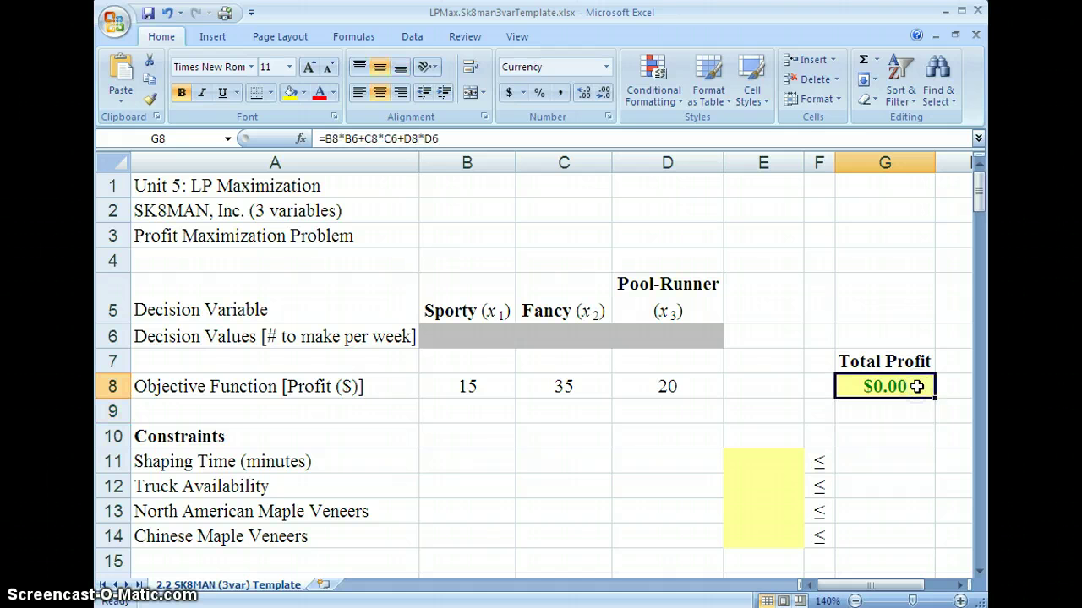
pyautogui.click(540, 137)
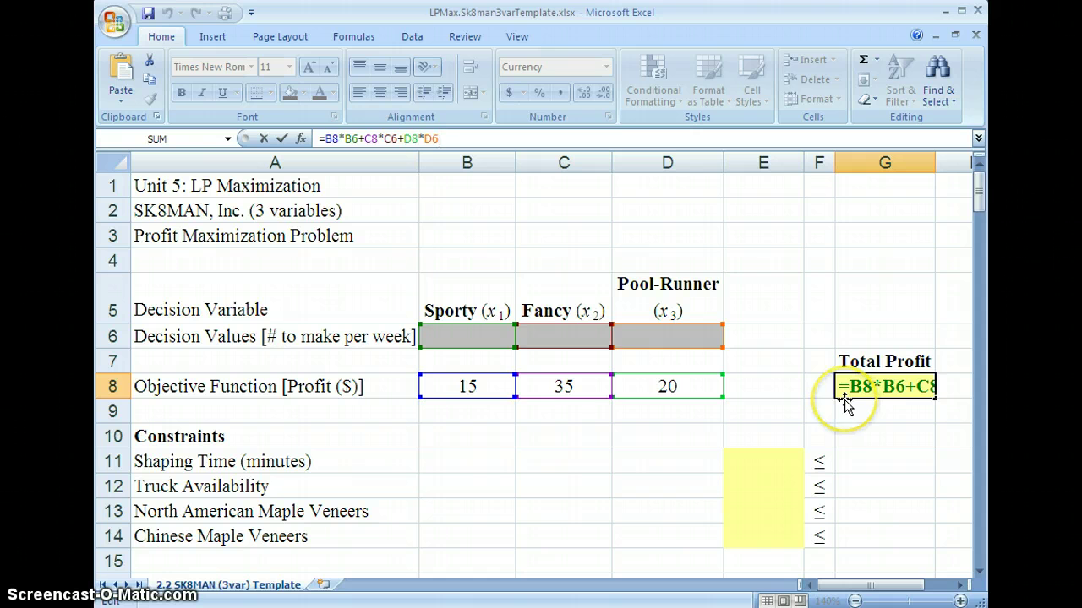
pyautogui.press('Return')
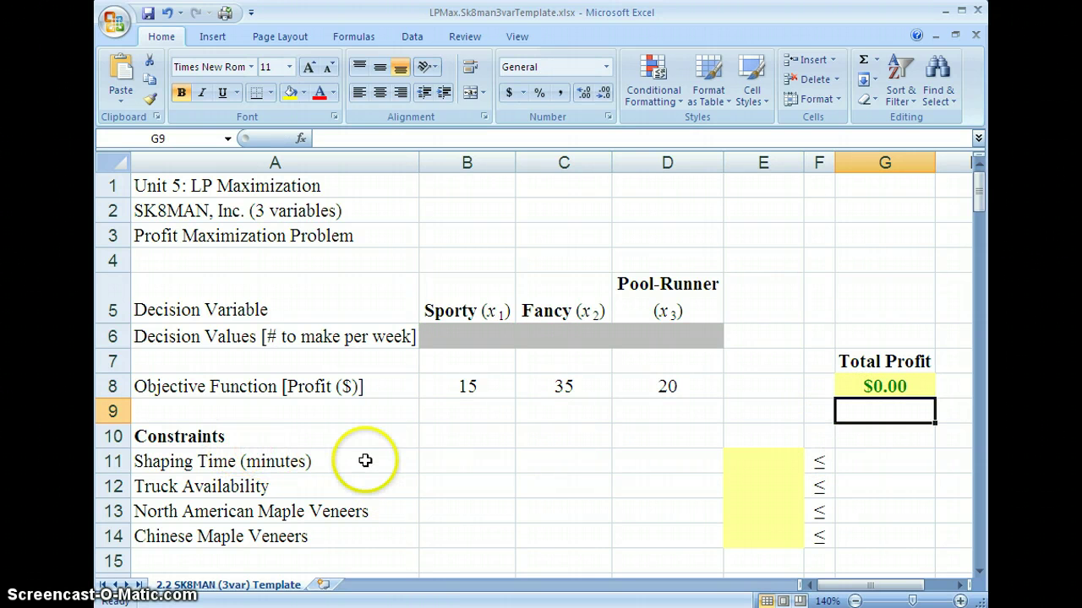
# Enter the Shaping Time coefficients in row 11: 5 for Sporty, 15 for Fancy and 4 for Pool-Runner
pyautogui.click(463, 462)
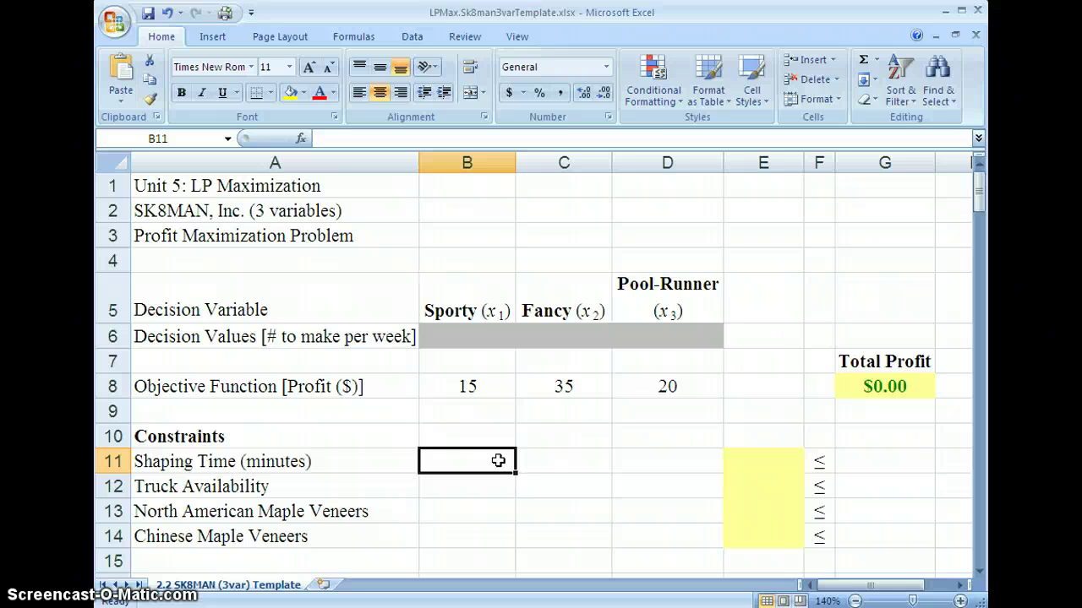
pyautogui.write('5')
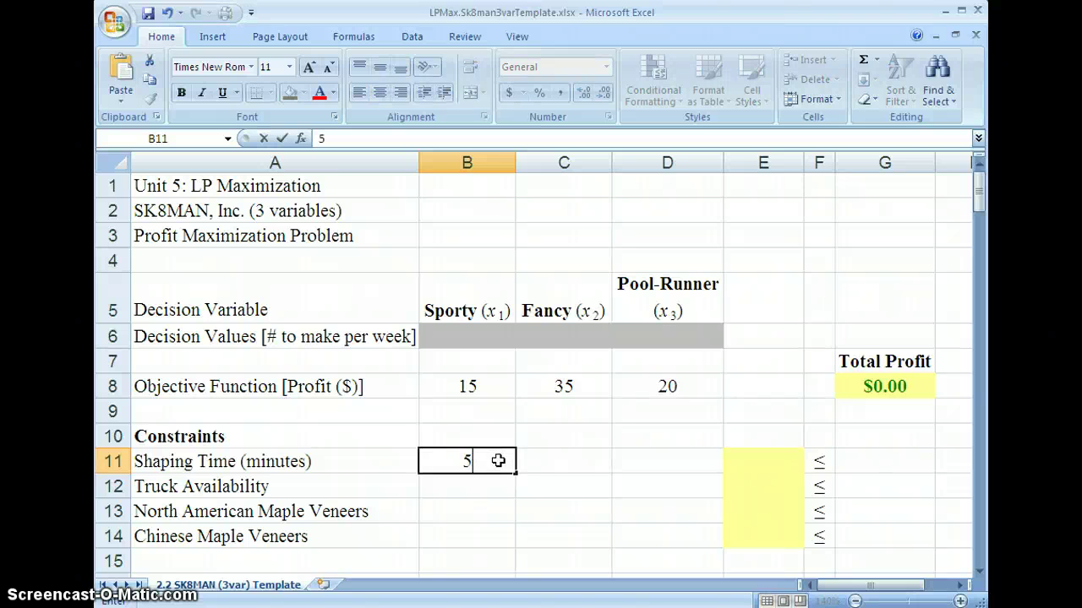
pyautogui.press('Tab')
pyautogui.write('1')
pyautogui.press('Tab')
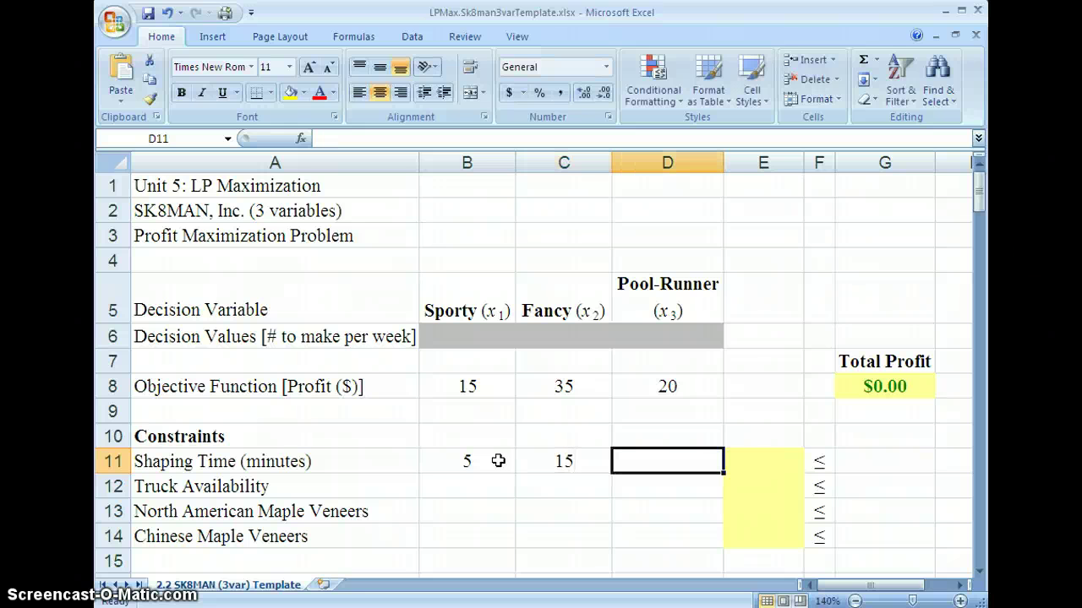
pyautogui.write('4')
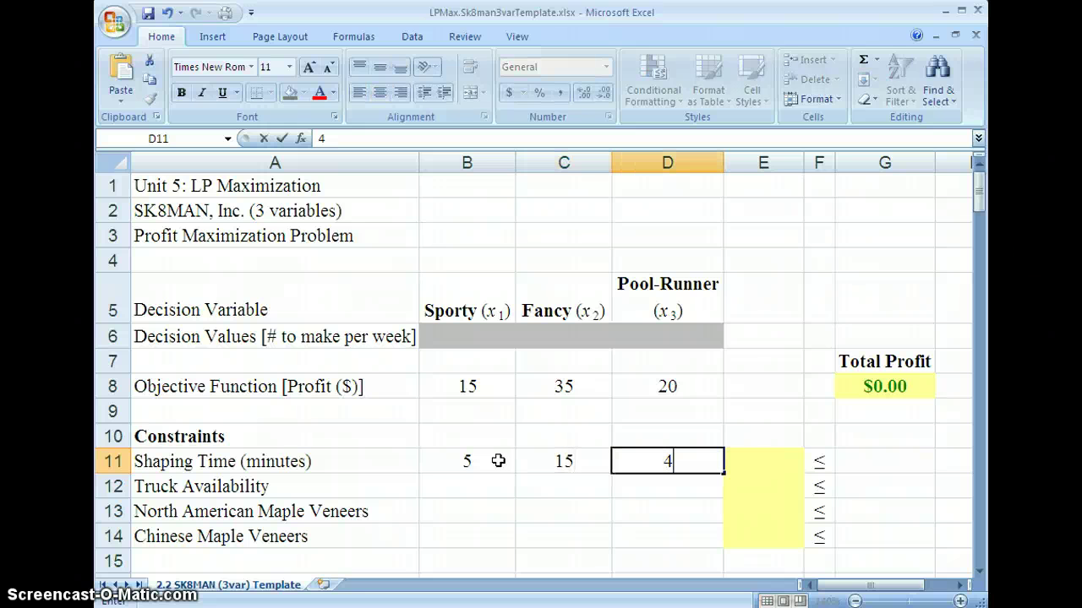
pyautogui.press('Tab')
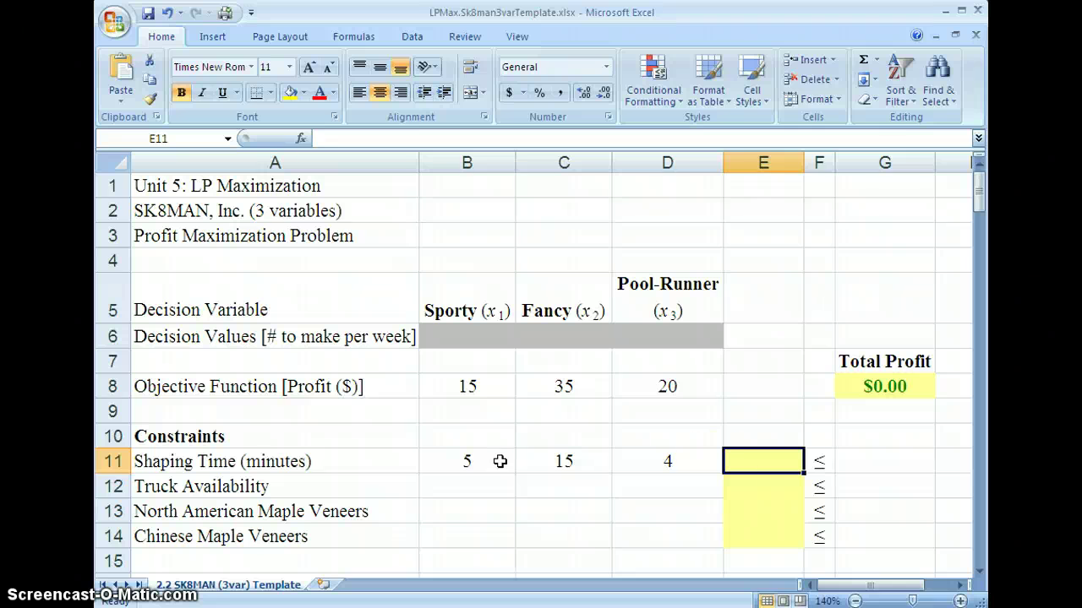
# Start the Shaping Time usage formula in E11 with the Sporty coefficient times its decision value, =B11*B6
pyautogui.click(761, 460)
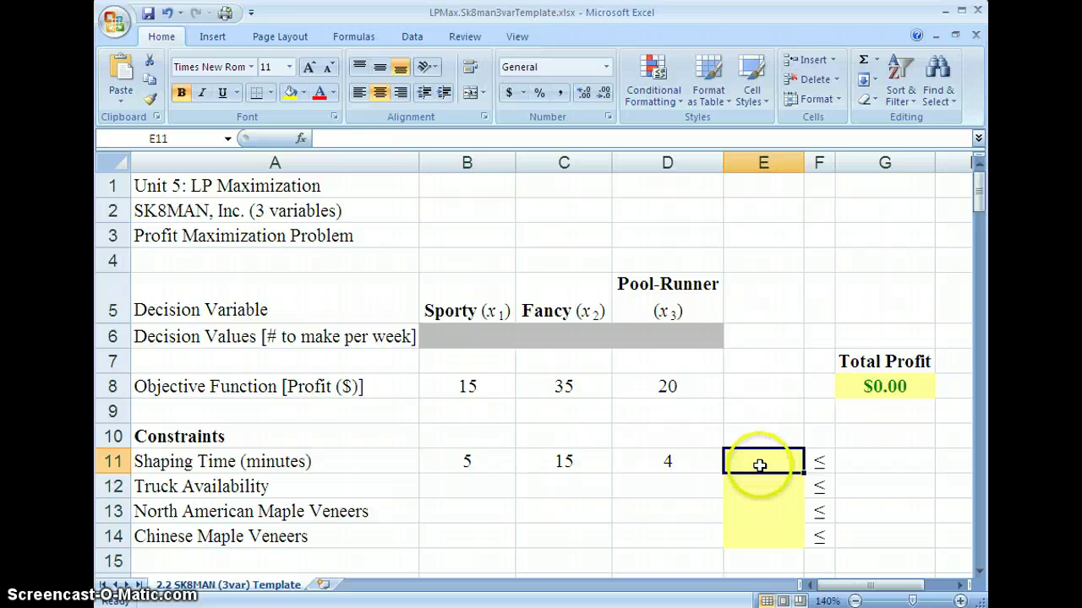
pyautogui.click(419, 138)
pyautogui.write('=')
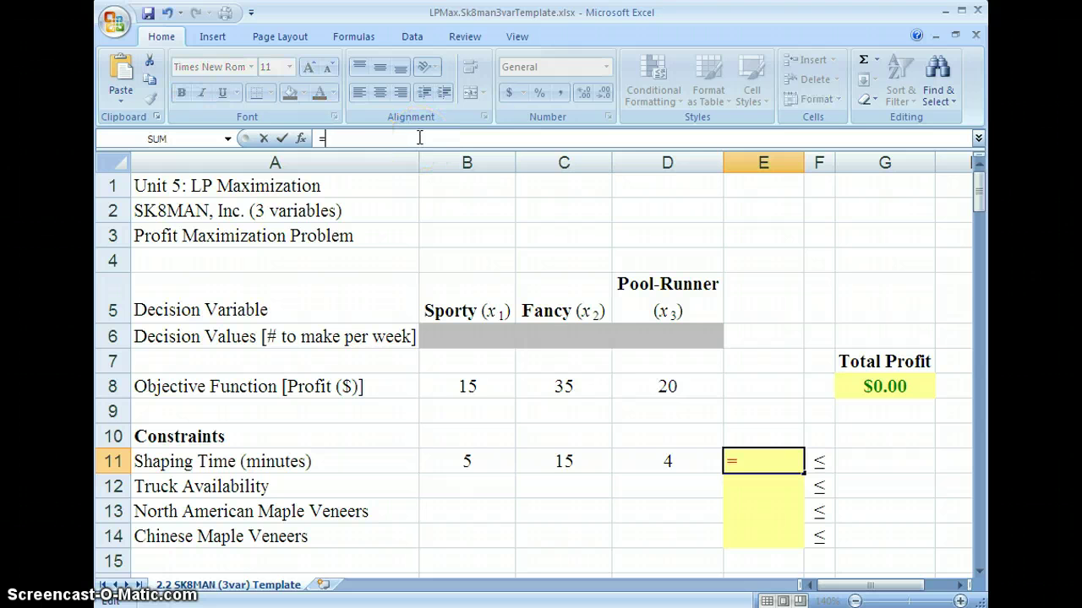
pyautogui.click(488, 460)
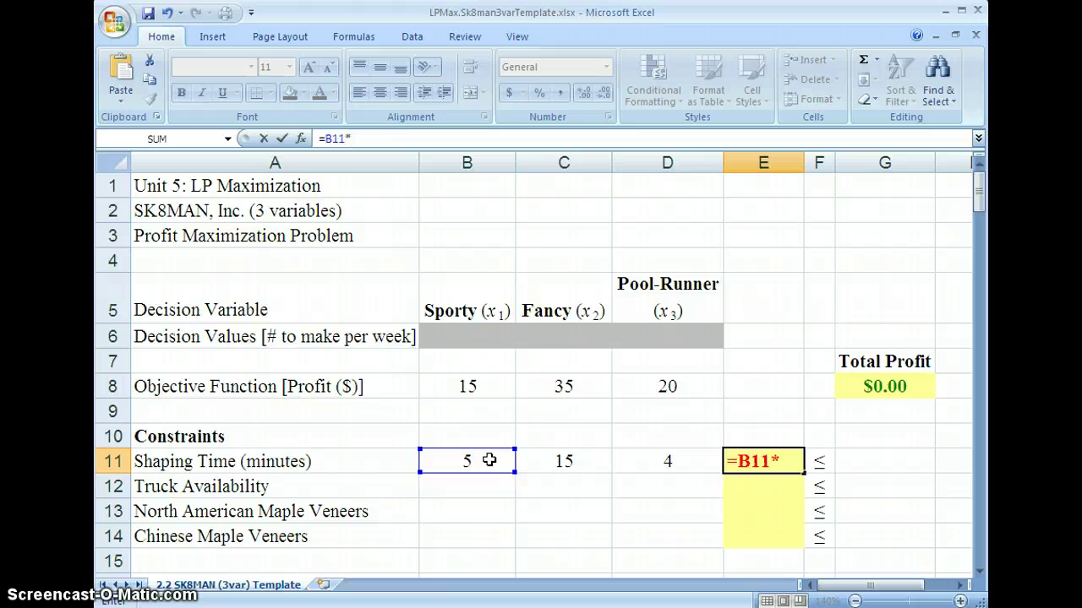
pyautogui.click(482, 336)
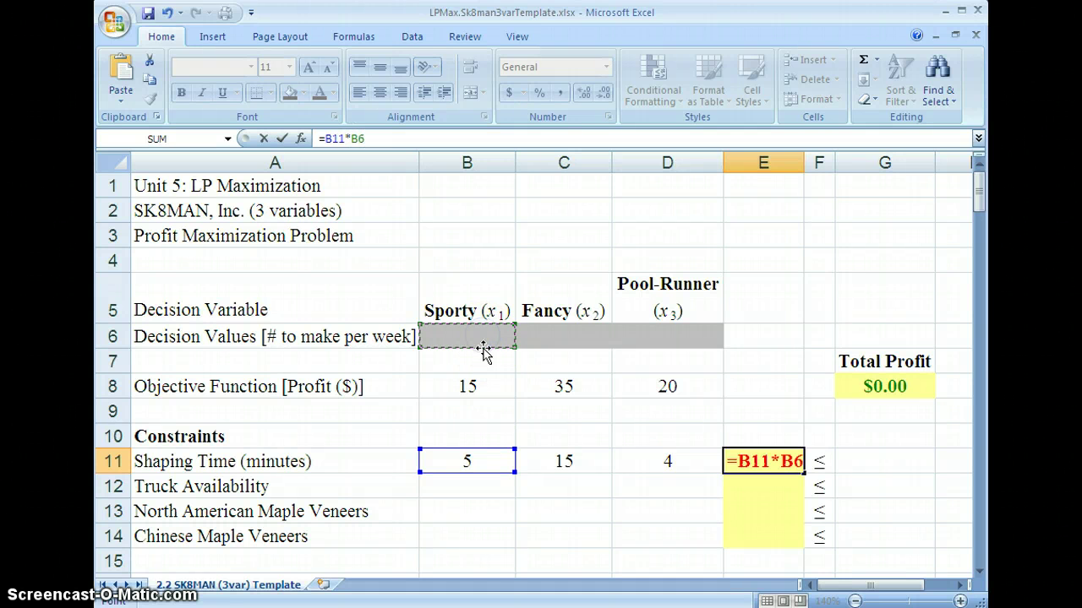
pyautogui.click(492, 456)
pyautogui.click(481, 331)
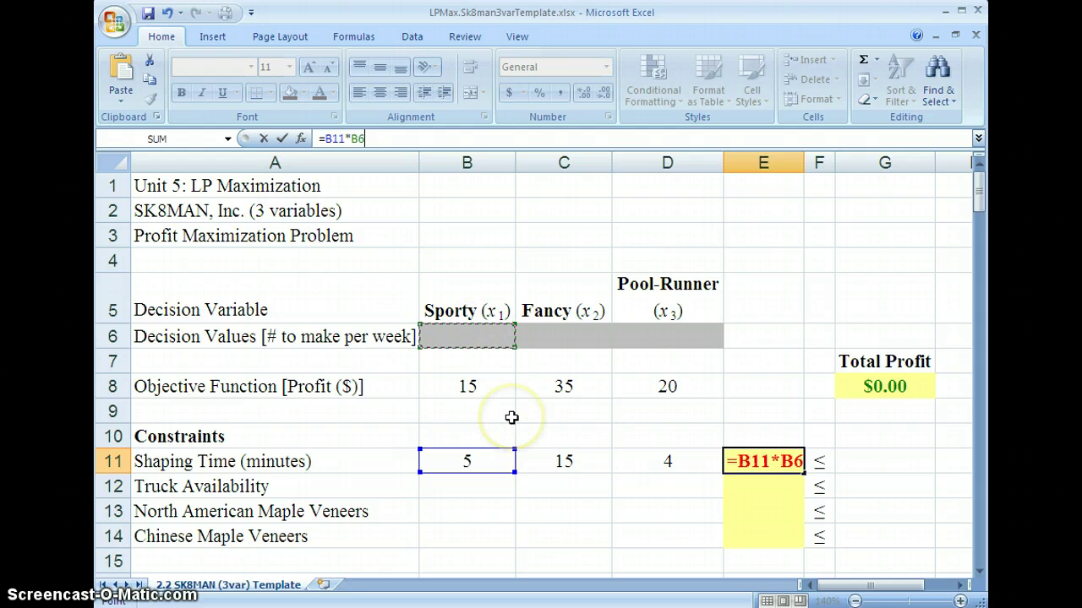
# Complete the Shaping Time formula in E11 by adding the Fancy and Pool-Runner products, giving =B11*B6+C11*C6+D11*D6
pyautogui.write('+')
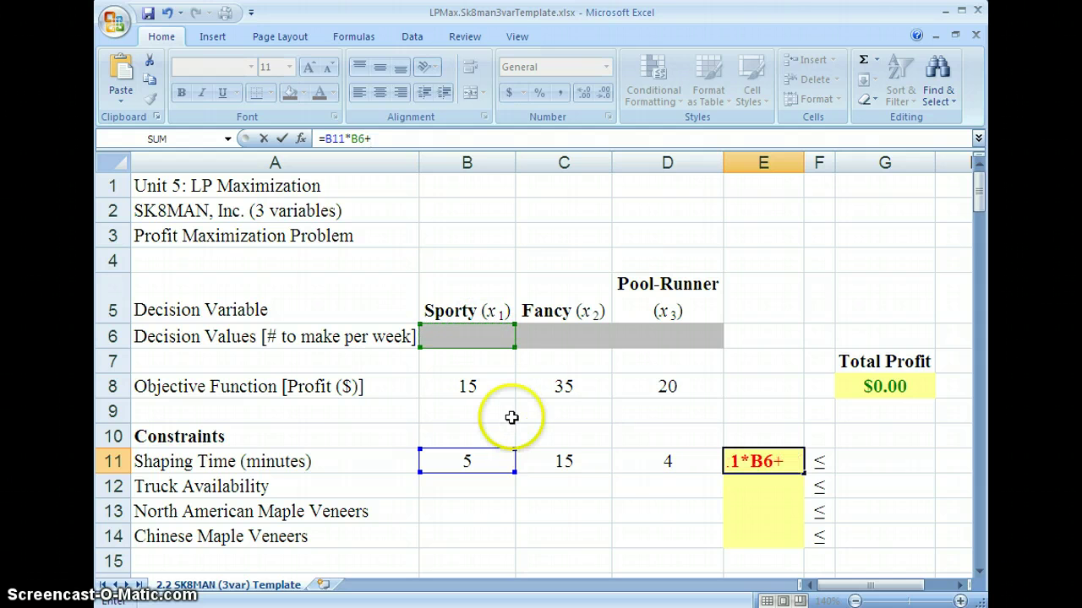
pyautogui.click(598, 463)
pyautogui.write('*')
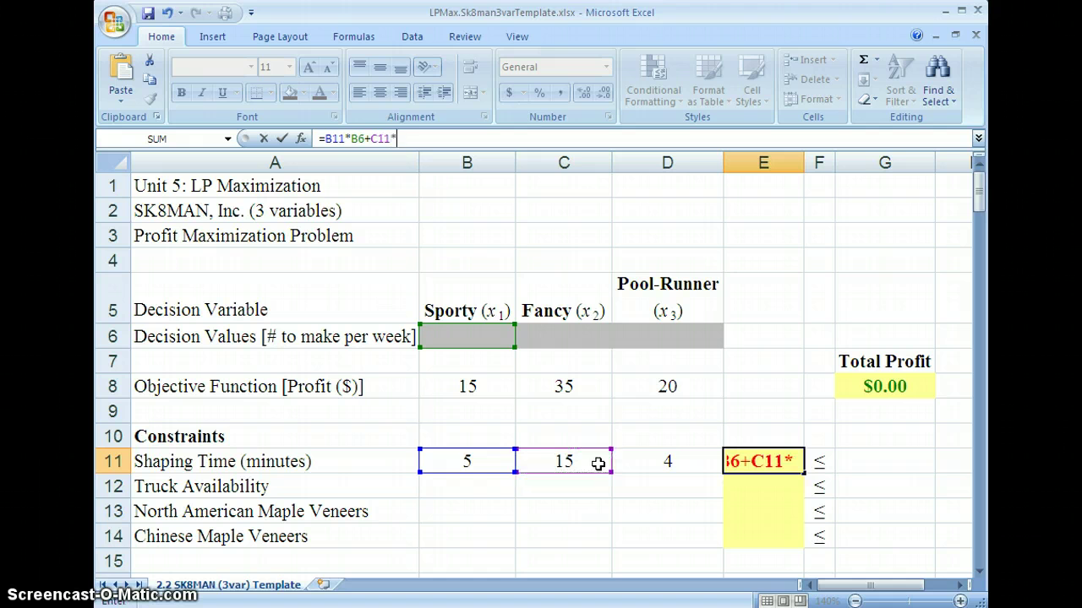
pyautogui.click(570, 331)
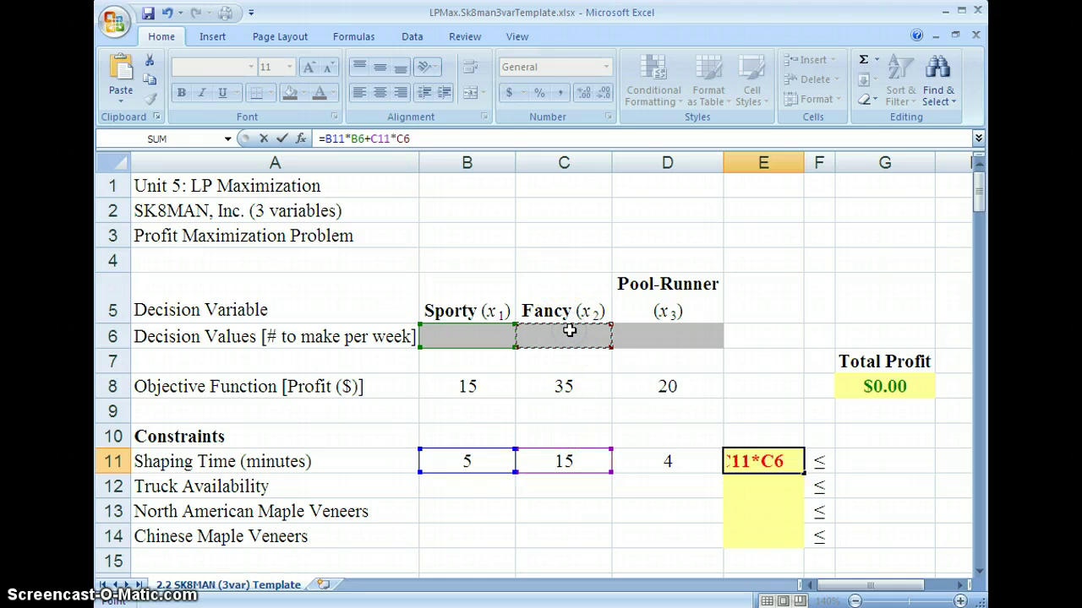
pyautogui.write('+')
pyautogui.click(676, 461)
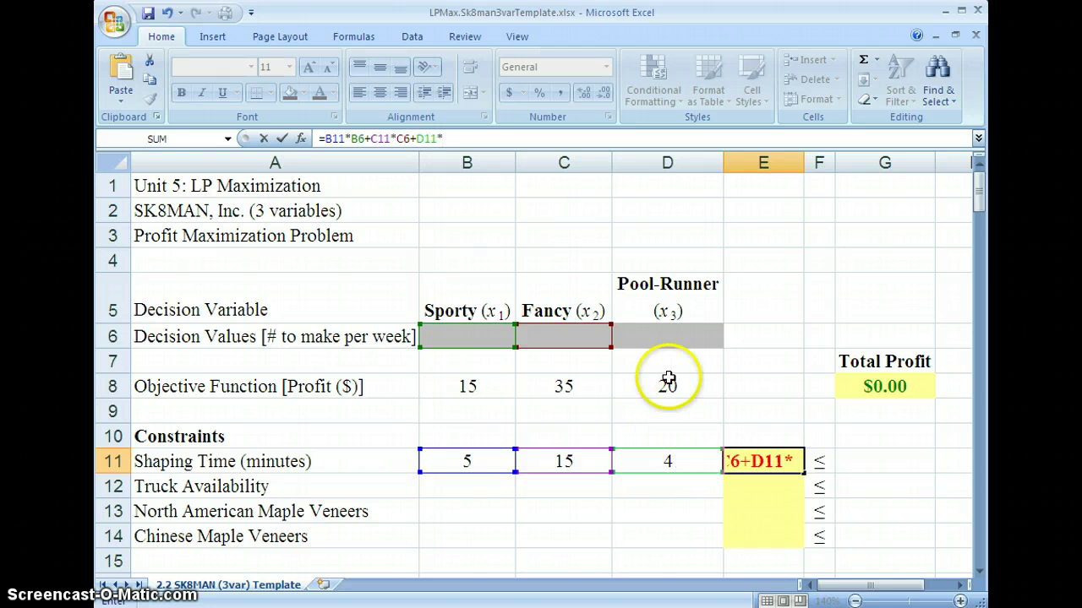
pyautogui.click(679, 337)
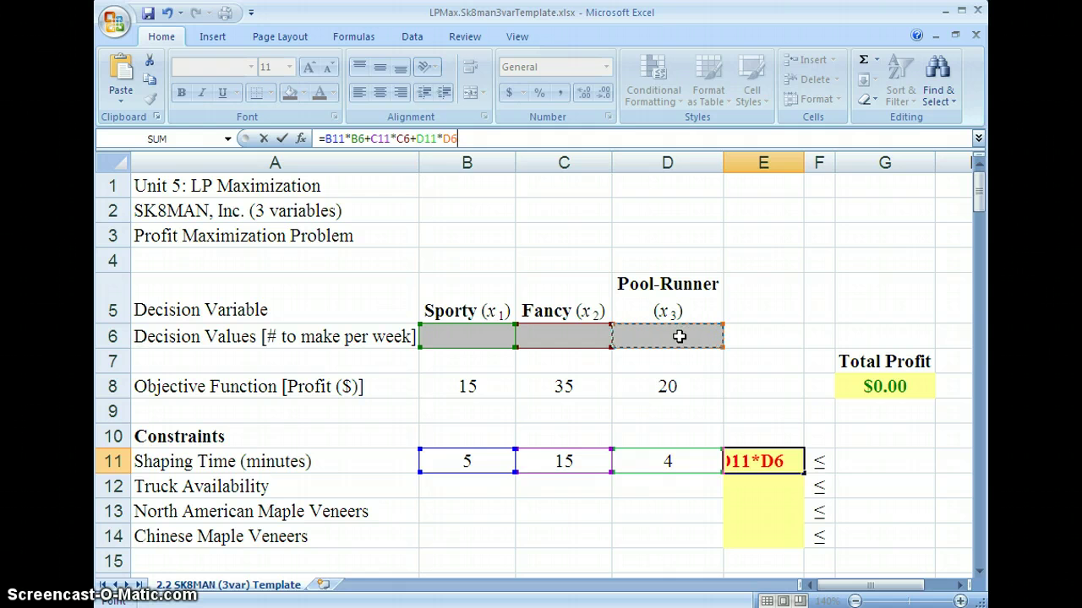
pyautogui.press('Return')
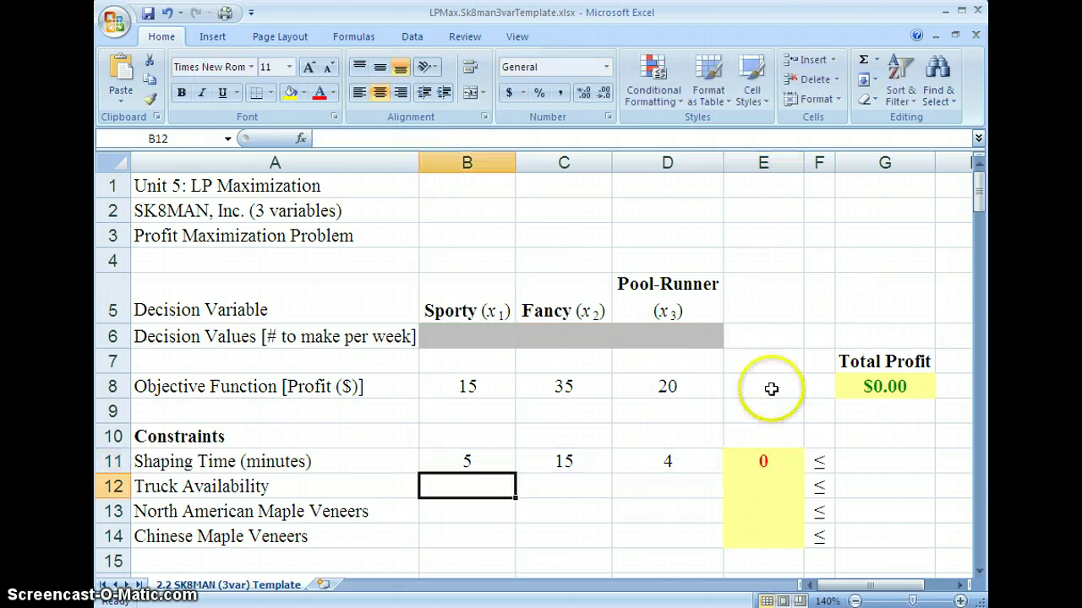
# Review which cells the Shaping Time formula in E11 references, leaving the formula as it is
pyautogui.click(783, 464)
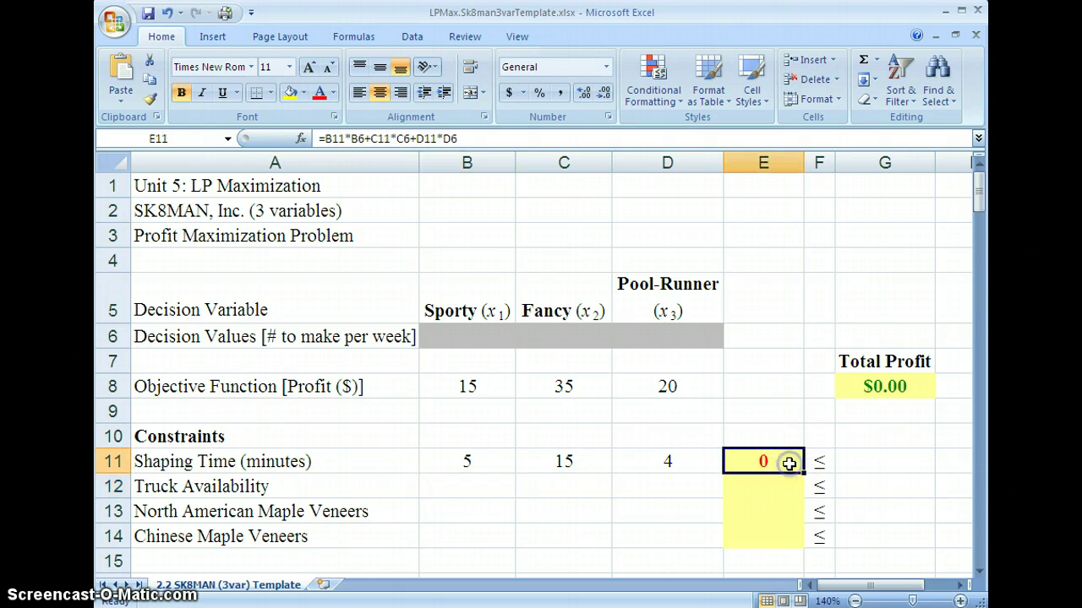
pyautogui.click(553, 138)
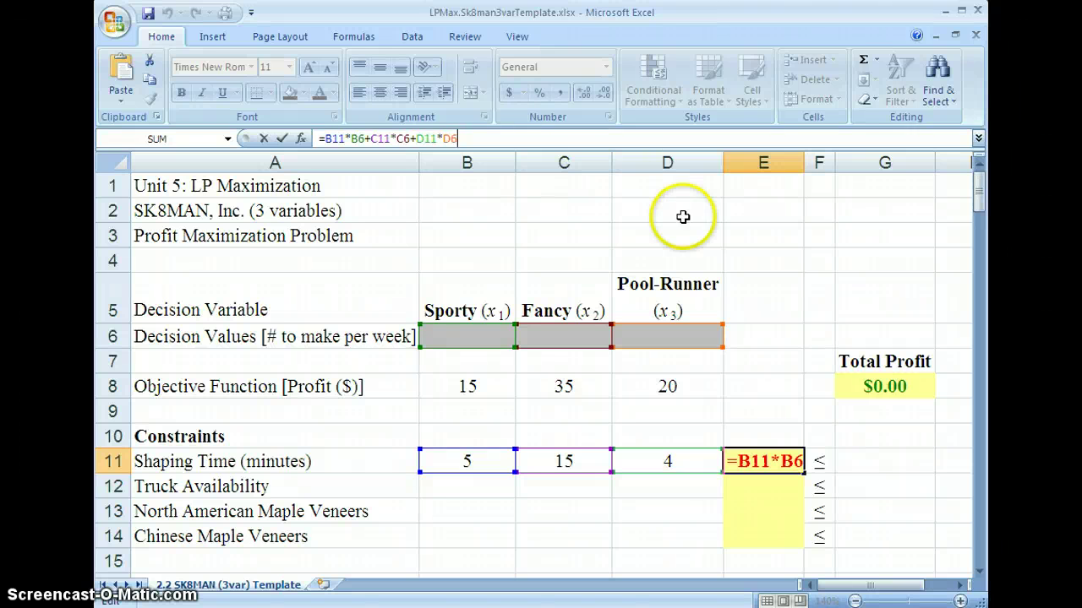
pyautogui.press('Return')
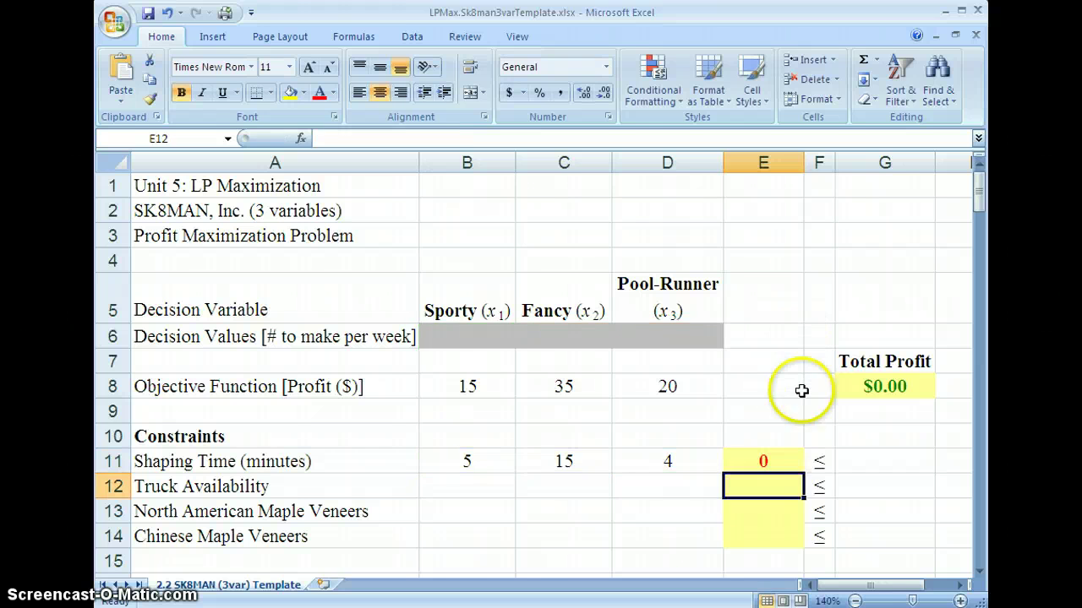
# Enter 2400 in G11 as the Shaping Time limit
pyautogui.click(821, 464)
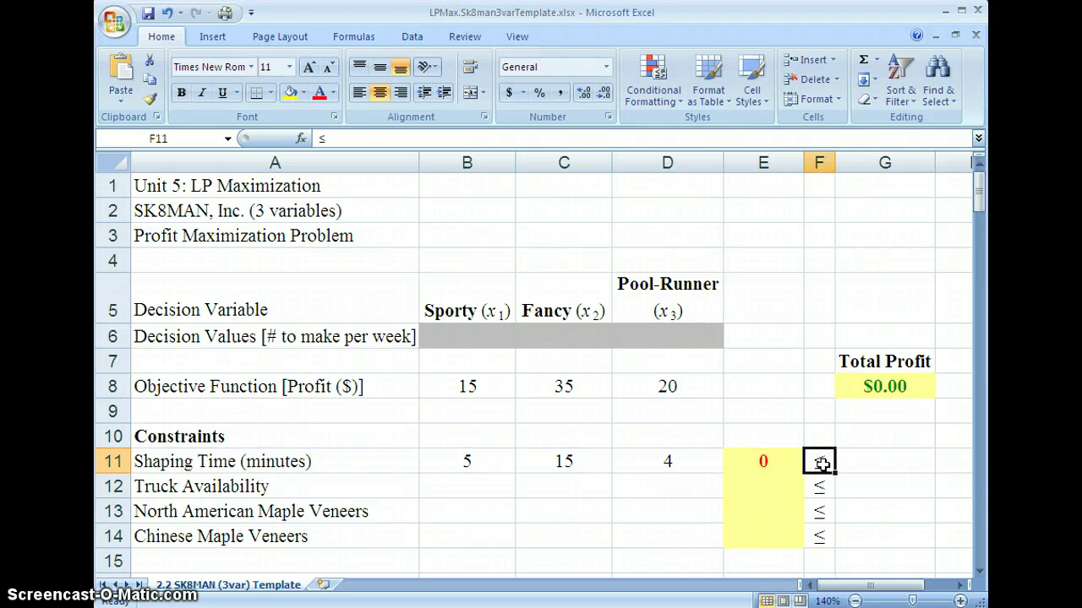
pyautogui.click(878, 464)
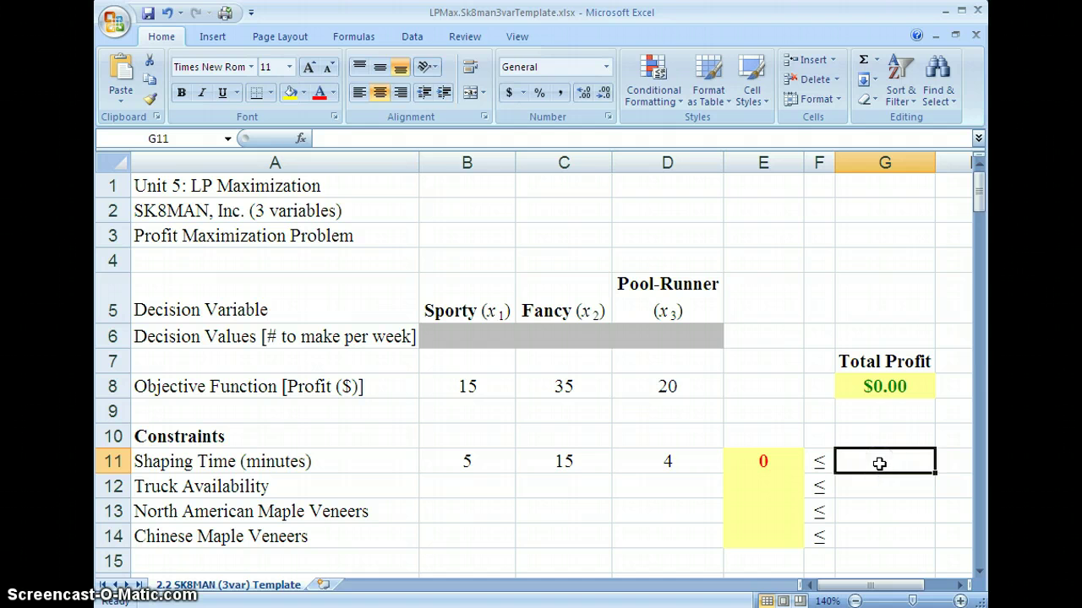
pyautogui.write('240')
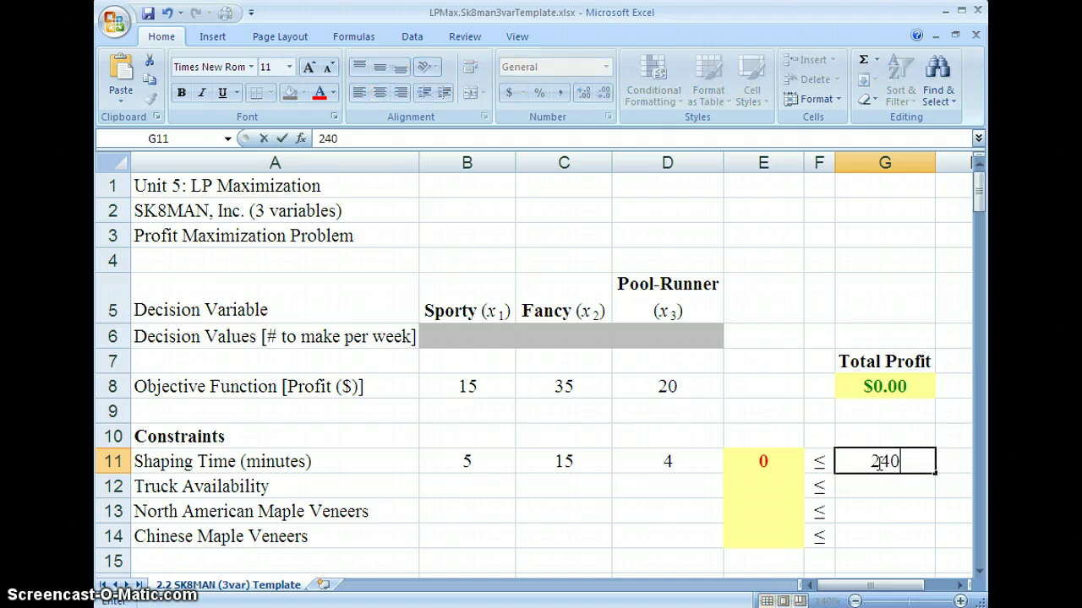
pyautogui.write('0')
pyautogui.press('Return')
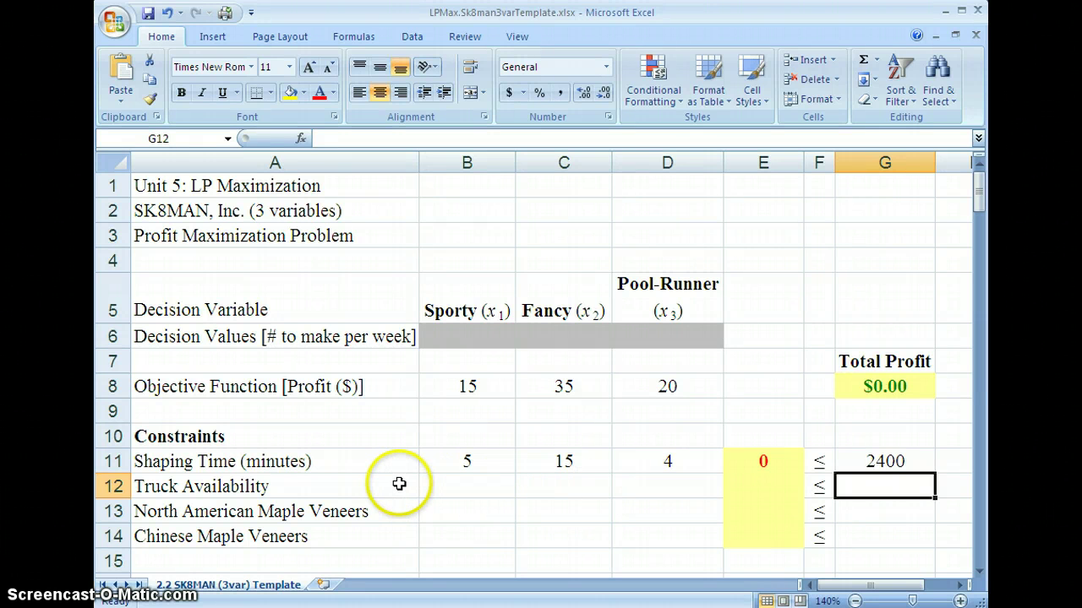
# Enter the Truck Availability coefficients in row 12: 2 each for Sporty, Fancy and Pool-Runner
pyautogui.click(473, 489)
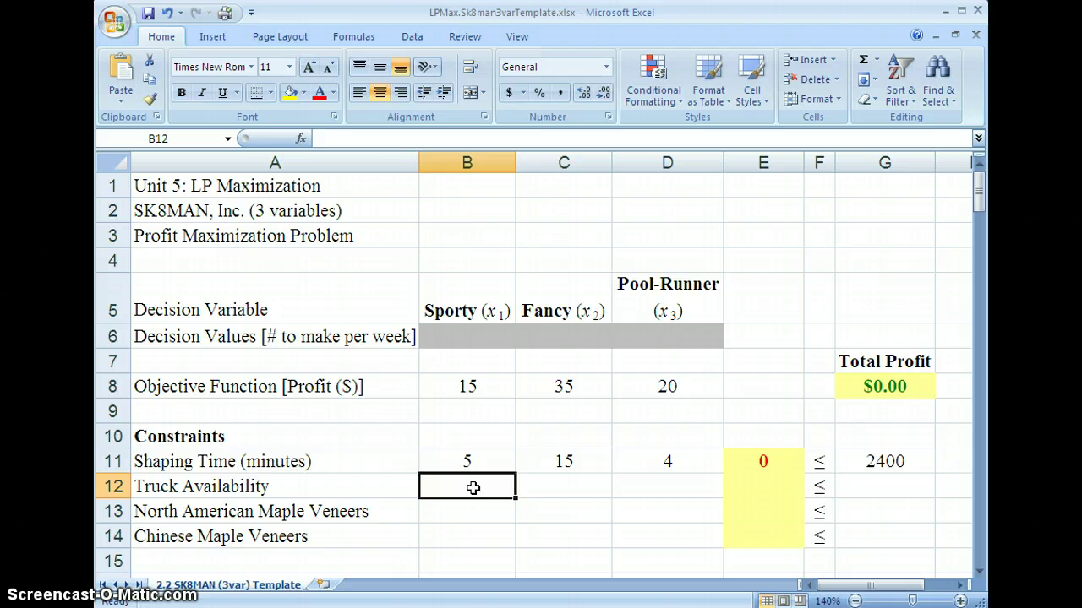
pyautogui.write('2')
pyautogui.press('Tab')
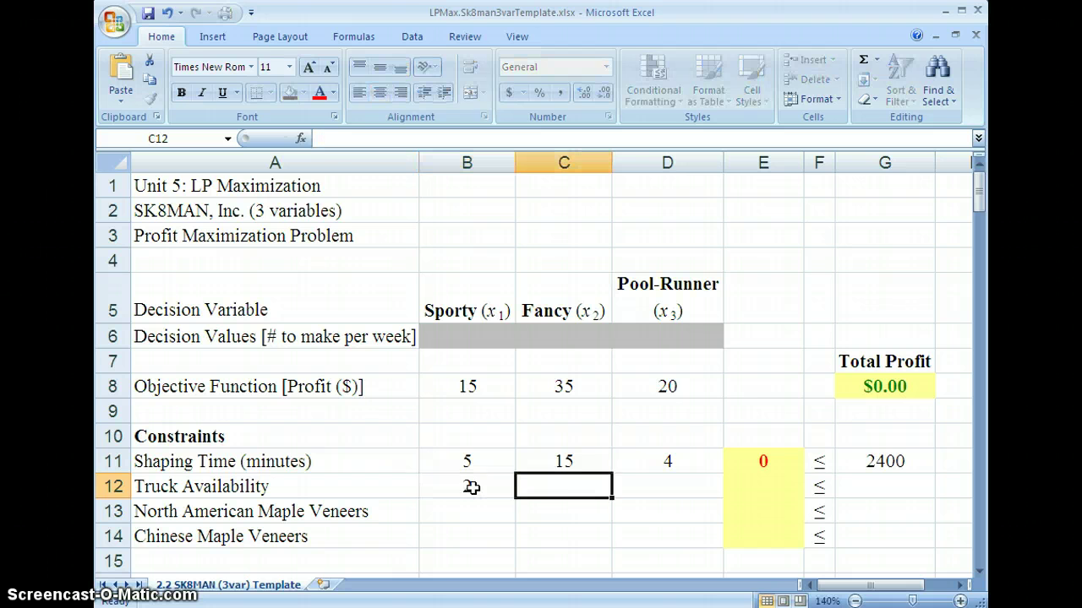
pyautogui.write('2')
pyautogui.press('Tab')
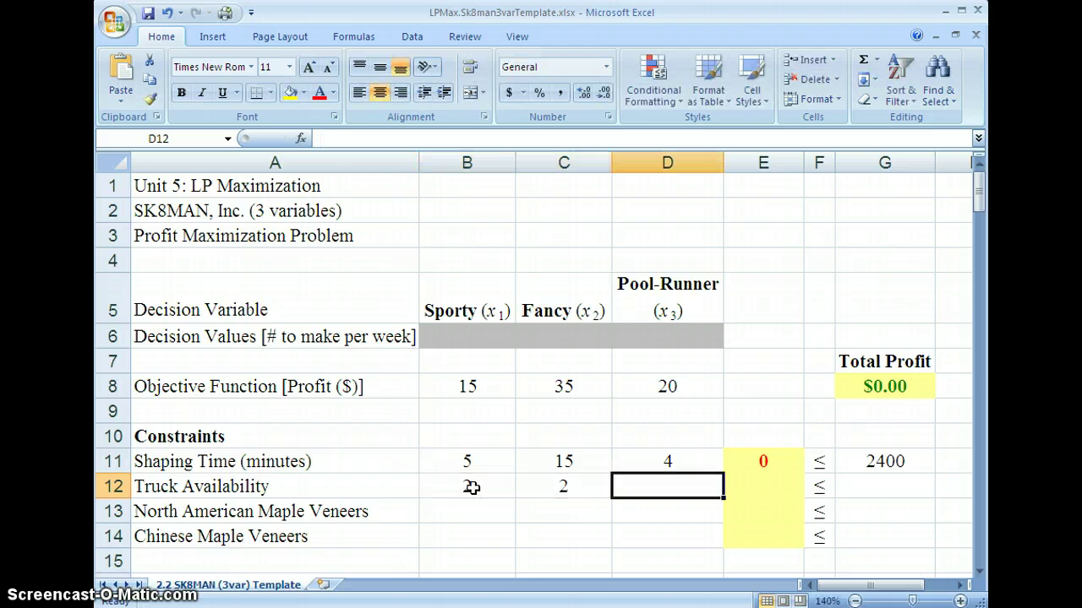
pyautogui.write('2')
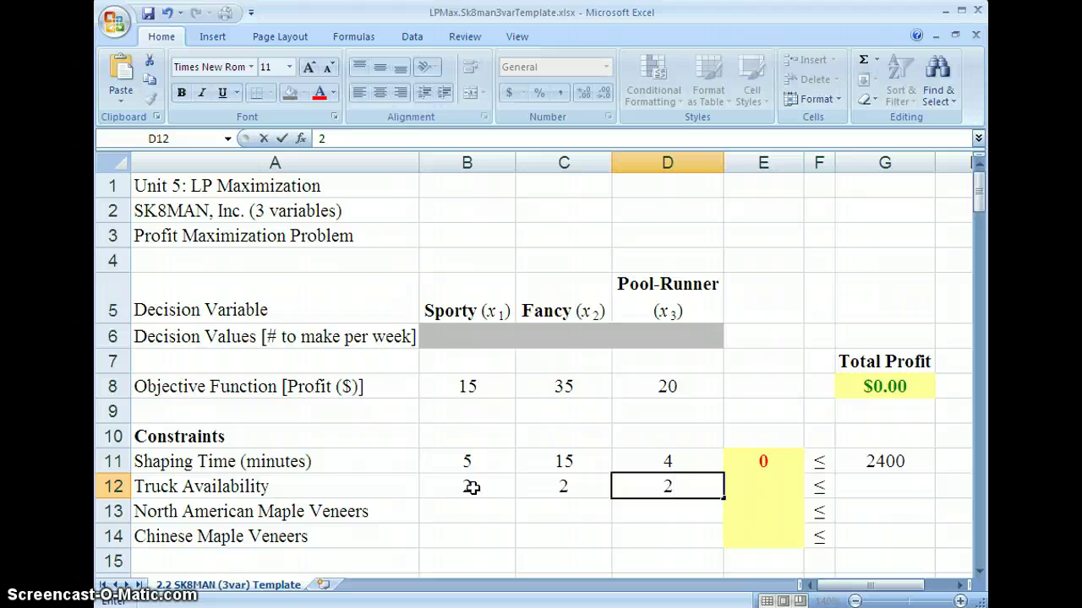
pyautogui.press('Tab')
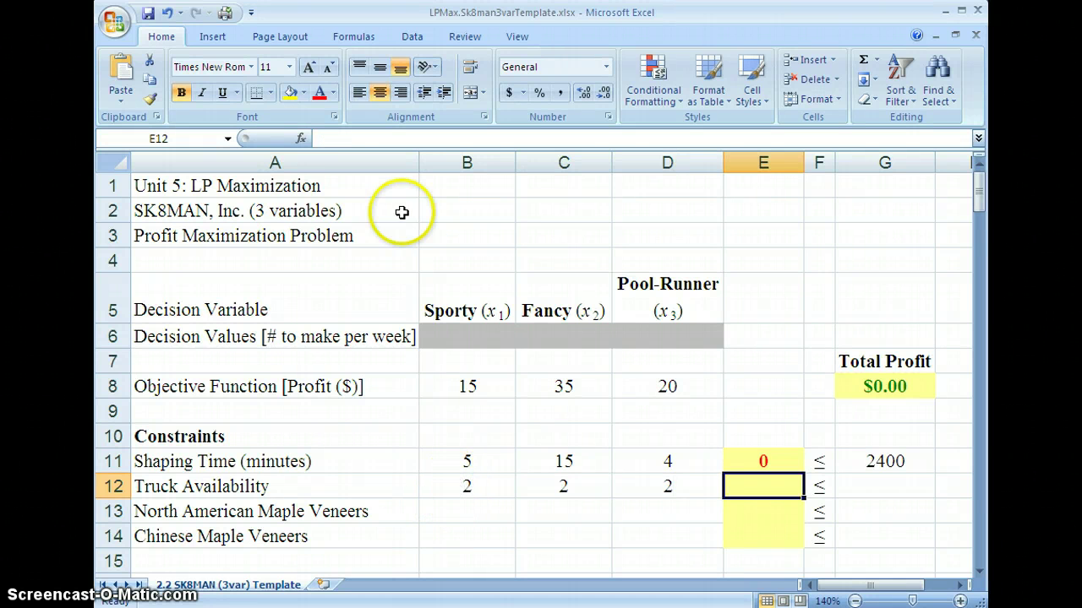
# Start the Truck Availability usage formula in E12 with the Sporty coefficient times its decision value, =B12*B6
pyautogui.click(354, 141)
pyautogui.write('=')
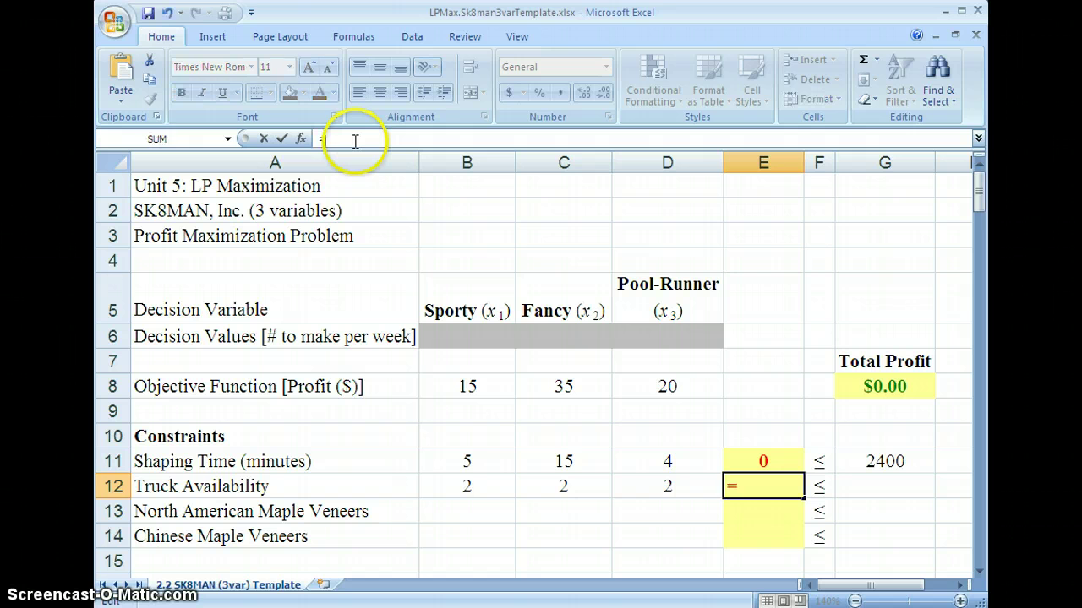
pyautogui.click(489, 485)
pyautogui.write('*')
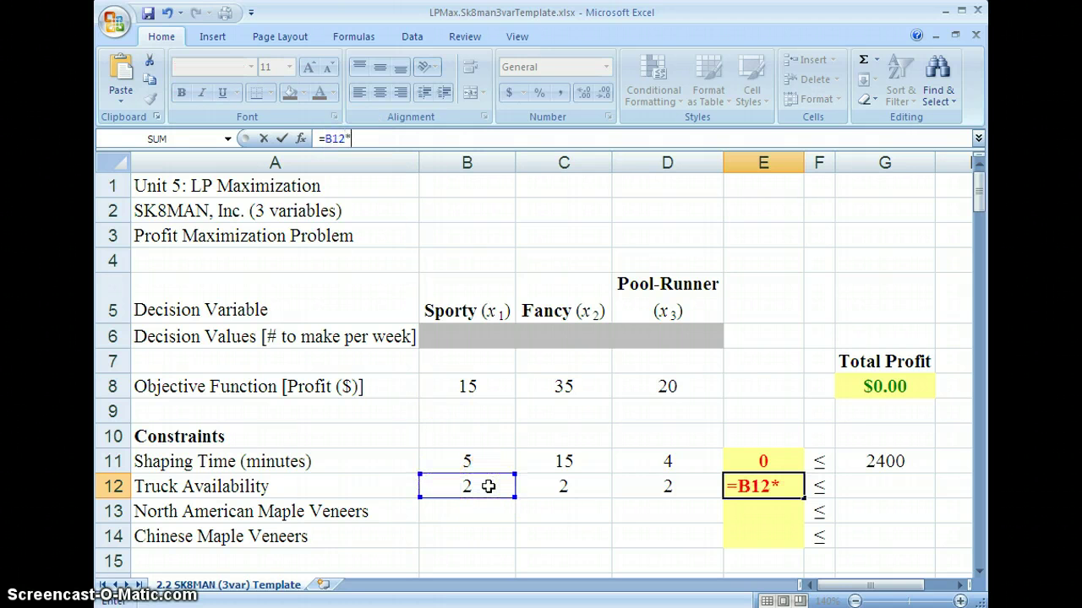
pyautogui.click(477, 336)
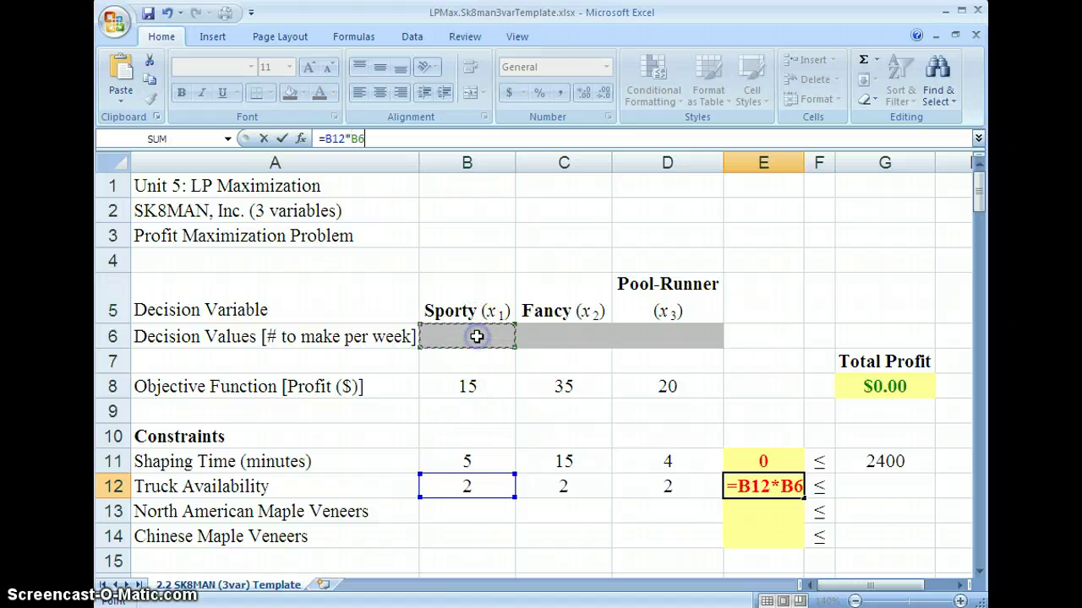
# Complete the Truck Availability formula in E12 by adding the Fancy and Pool-Runner products, giving =B12*B6+C12*C6+D12*D6
pyautogui.write('+')
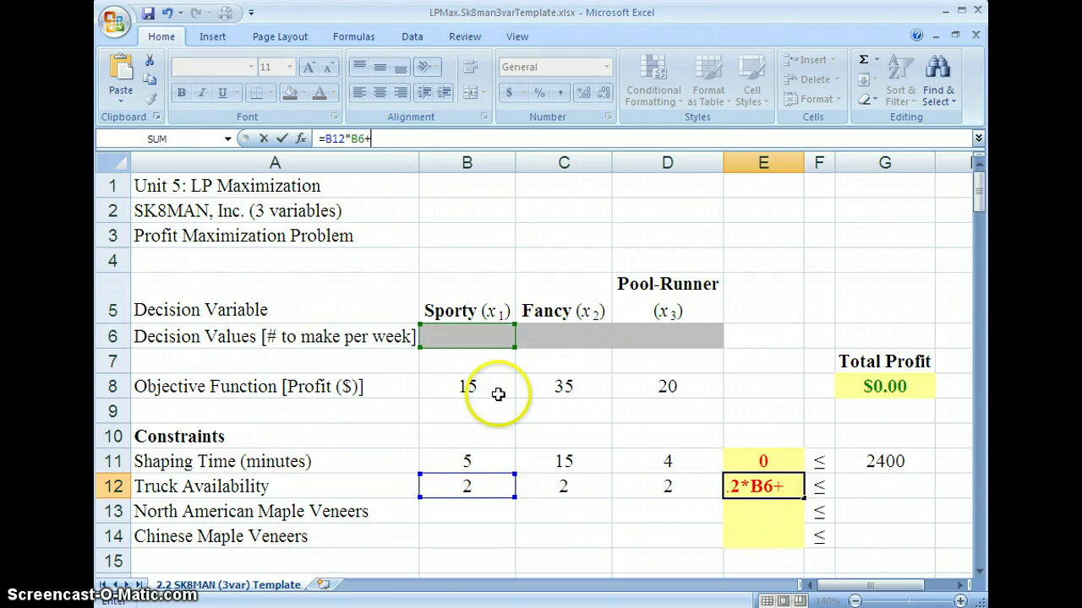
pyautogui.click(589, 487)
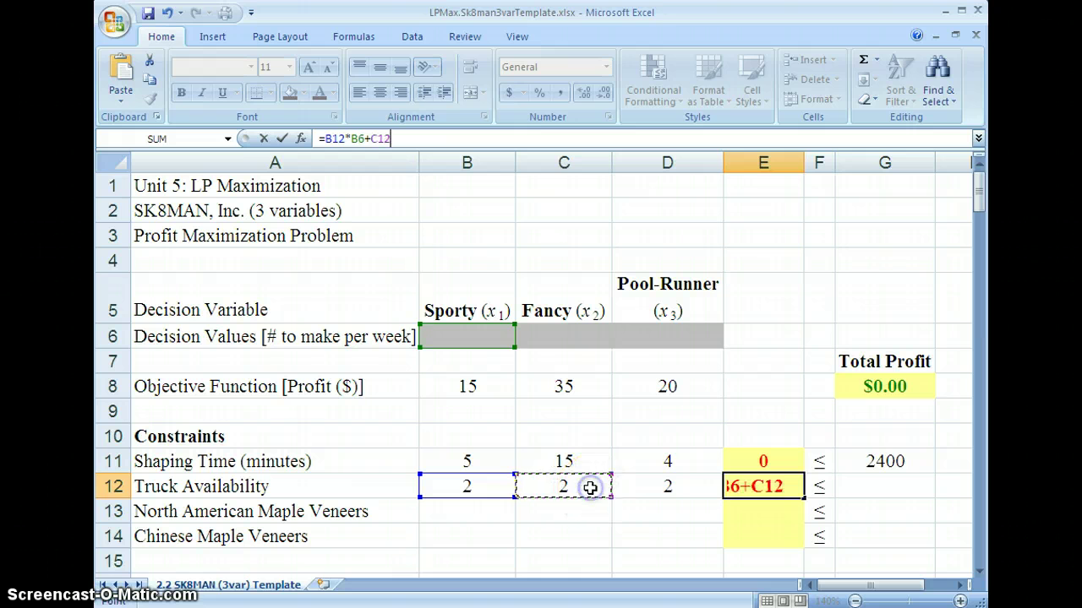
pyautogui.write('*')
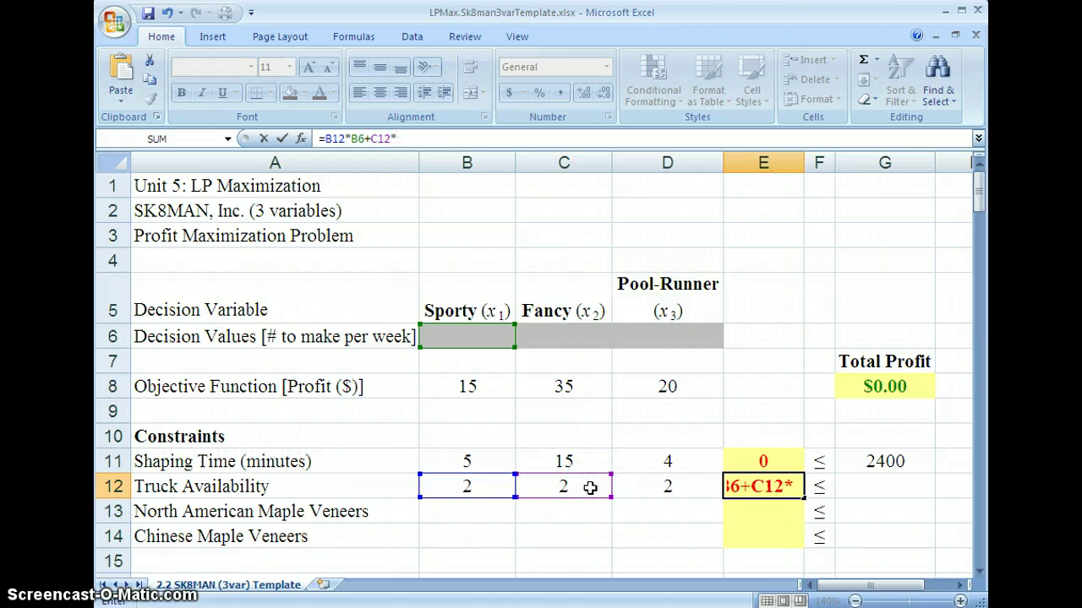
pyautogui.click(583, 336)
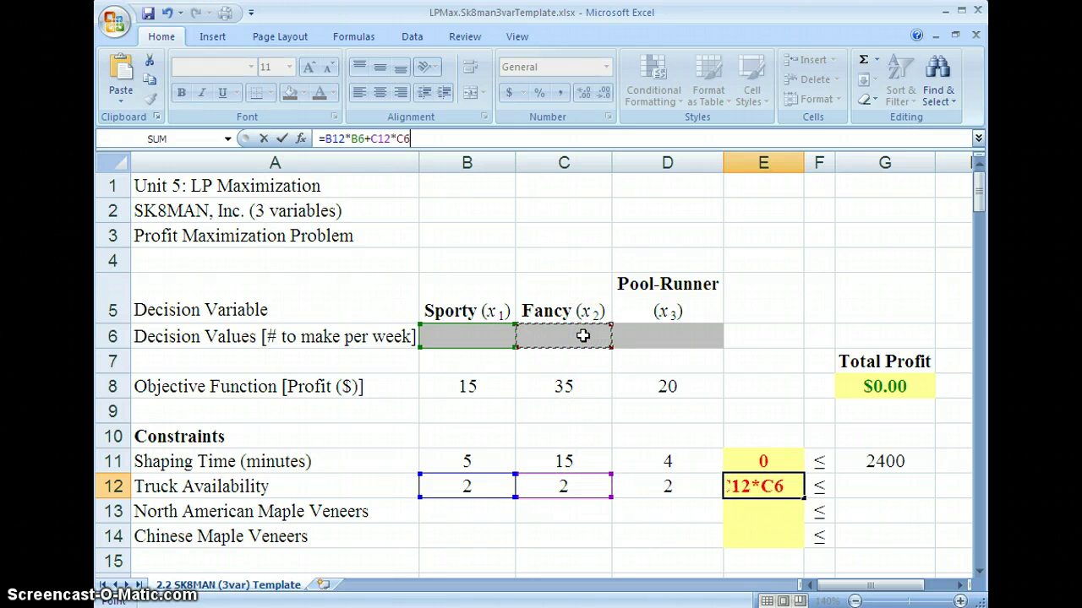
pyautogui.write('+')
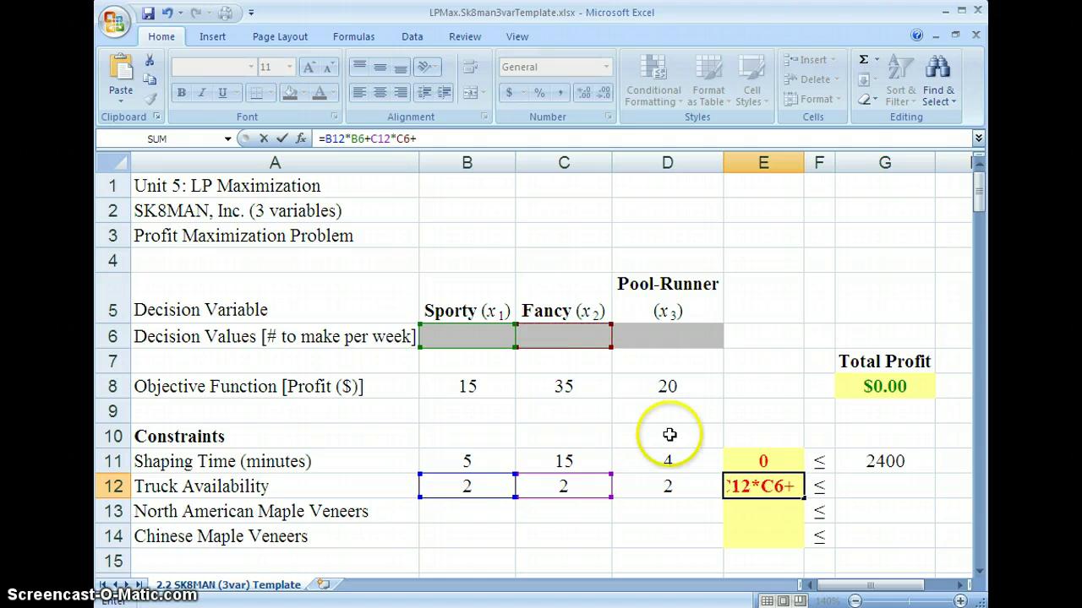
pyautogui.click(689, 487)
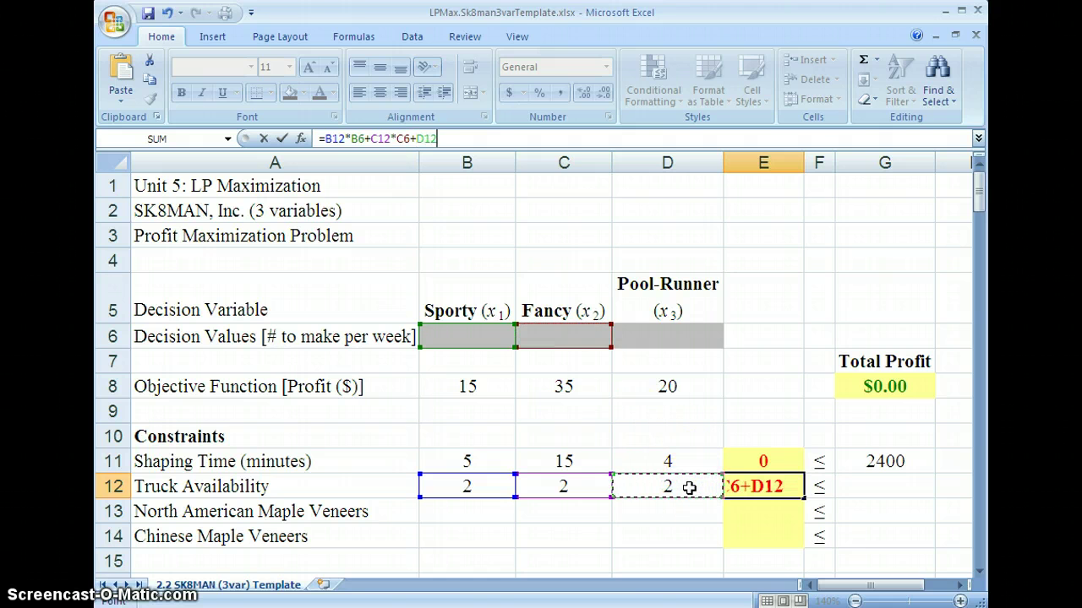
pyautogui.write('*')
pyautogui.click(684, 462)
pyautogui.click(681, 339)
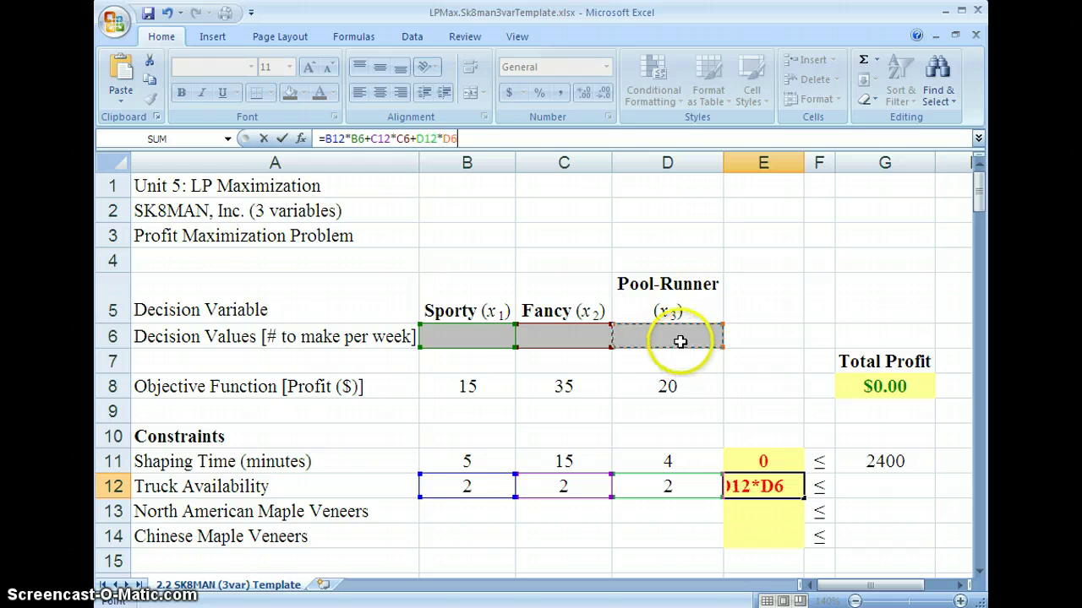
pyautogui.press('Return')
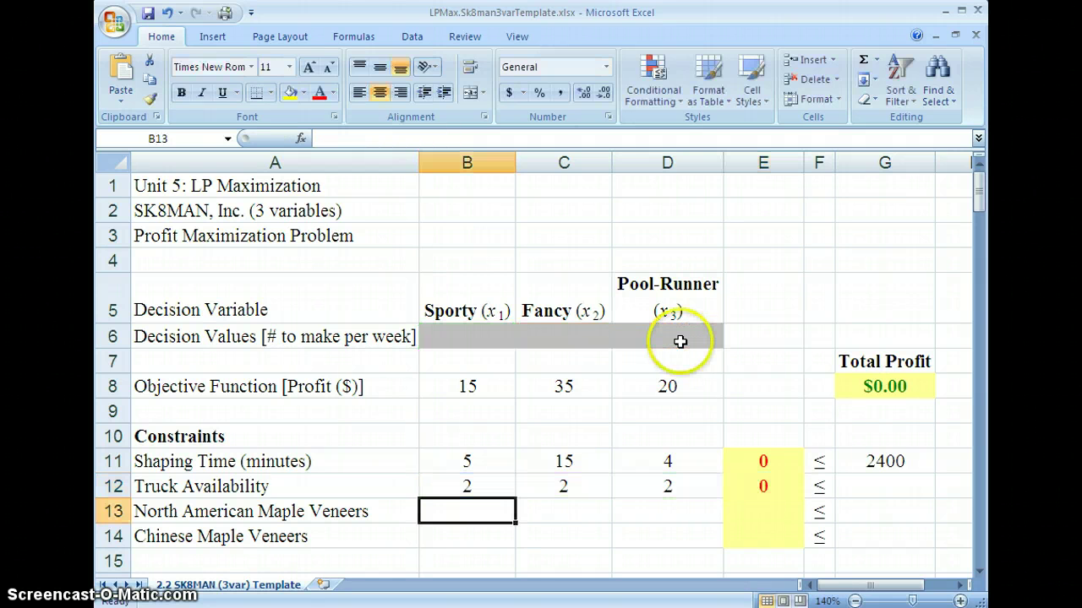
# Enter 700 in G12 as the Truck Availability limit
pyautogui.click(796, 486)
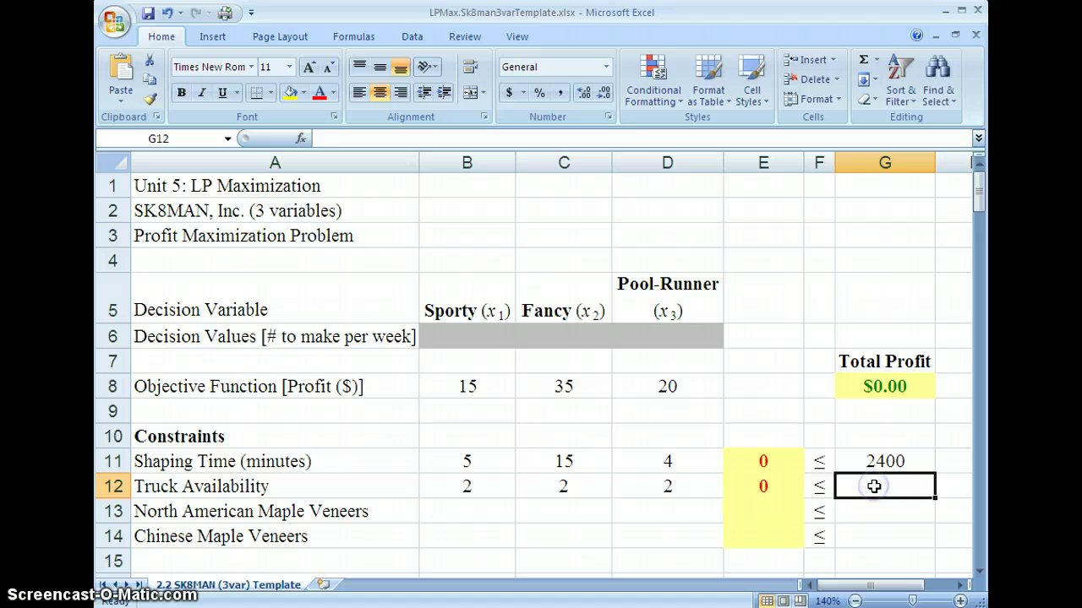
pyautogui.write('700')
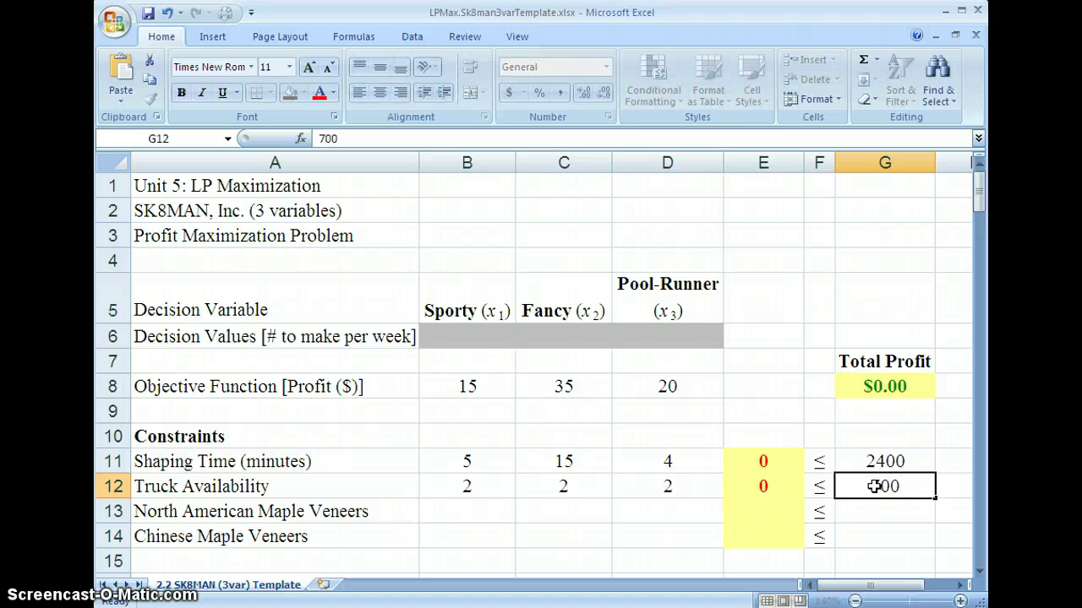
pyautogui.press('Return')
# Enter the North American Maple Veneers coefficients in row 13: 0 for Sporty, 7 for Fancy and 0 for Pool-Runner
pyautogui.click(494, 514)
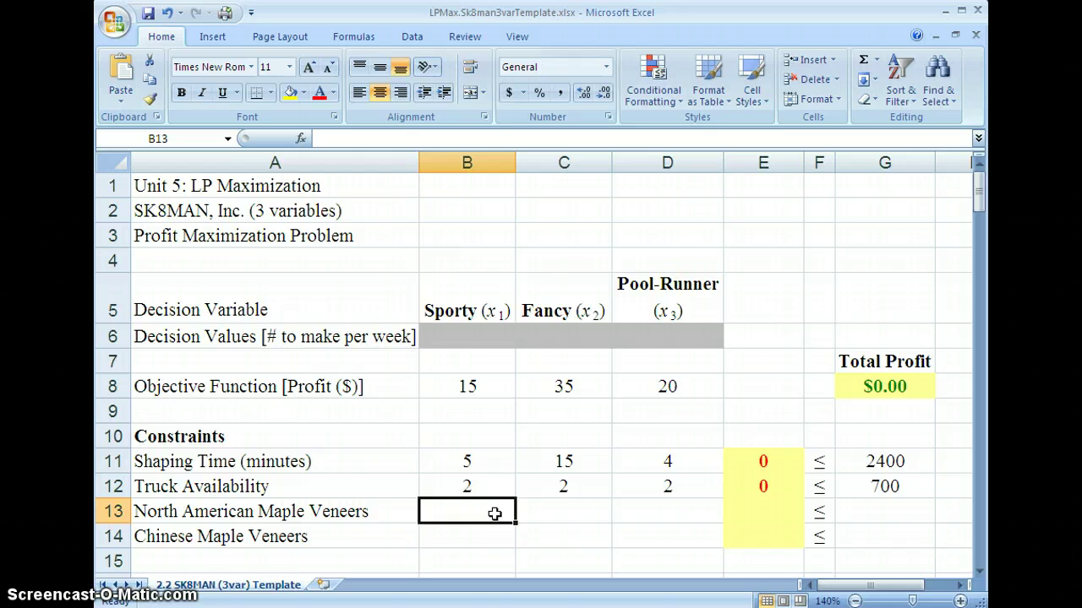
pyautogui.write('0')
pyautogui.press('Tab')
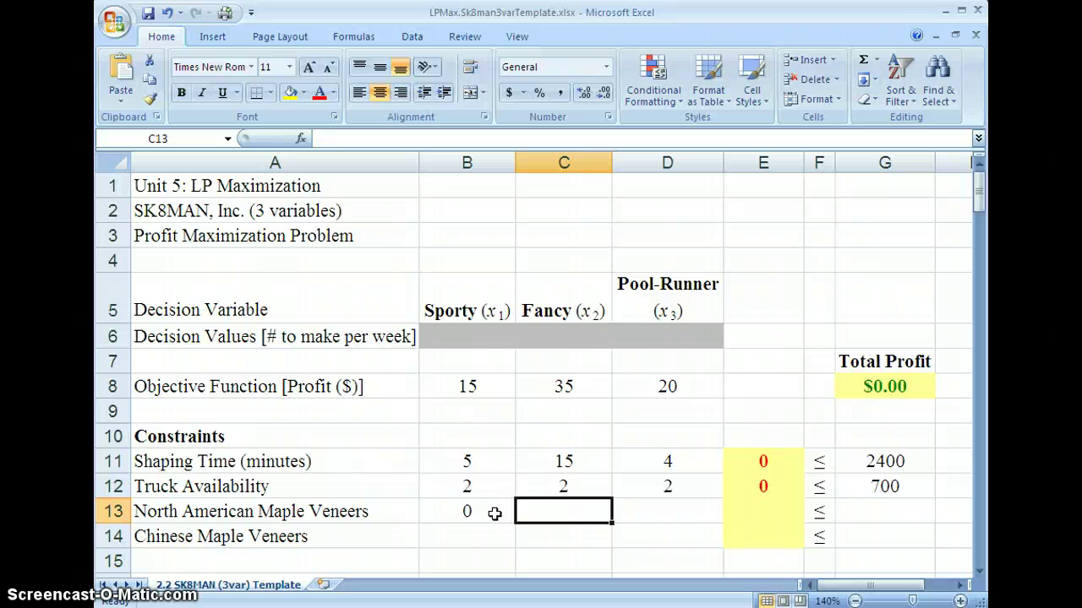
pyautogui.write('7')
pyautogui.press('Tab')
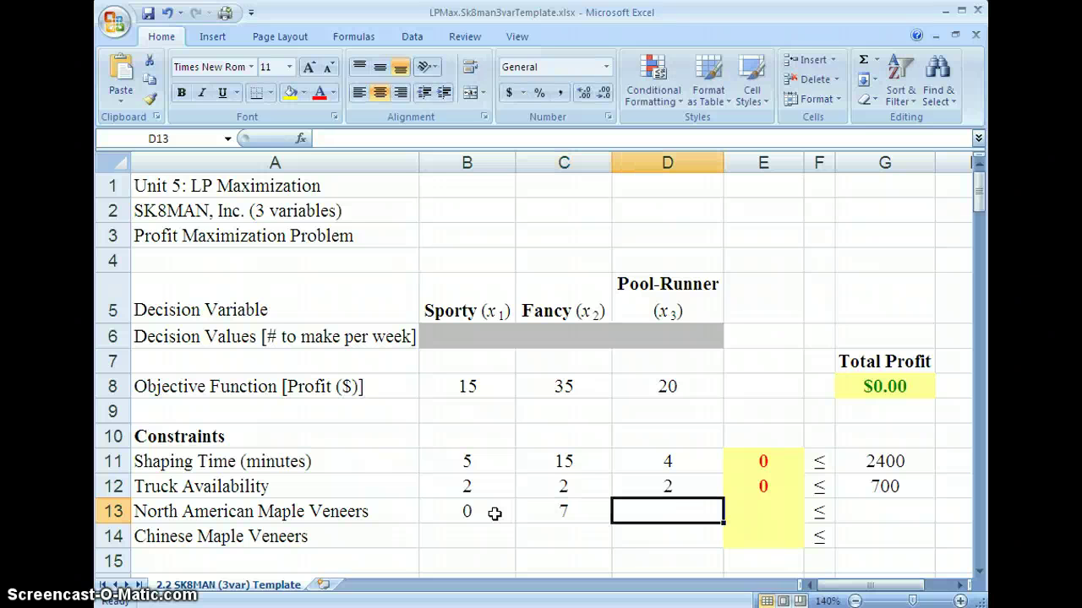
pyautogui.write('0')
pyautogui.press('Tab')
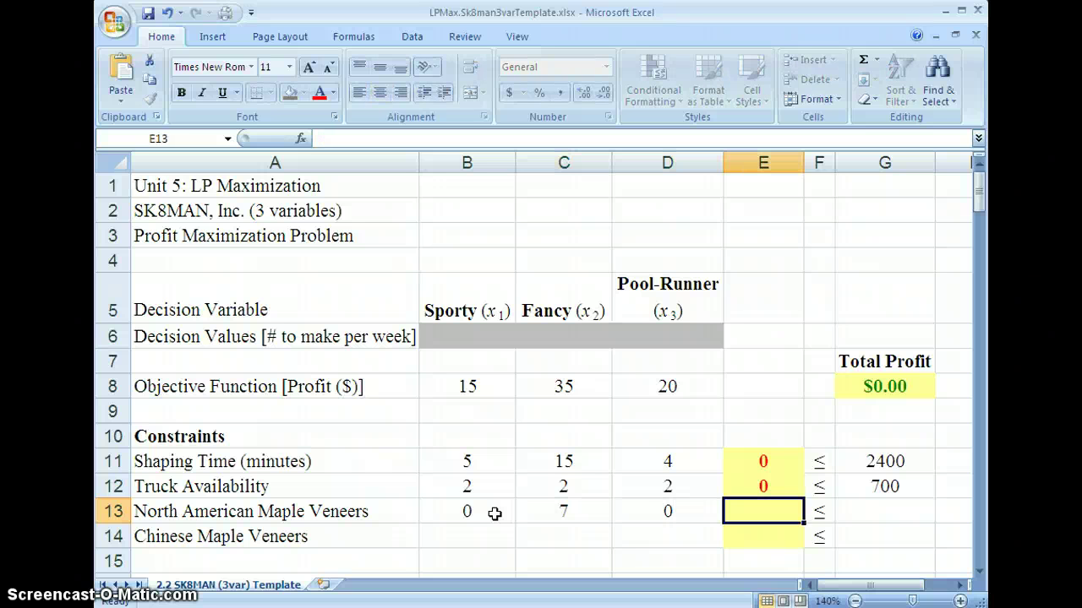
# Start the North American Maple Veneers usage formula in E13 with the Sporty coefficient times its decision value, =B13*B6
pyautogui.click(365, 141)
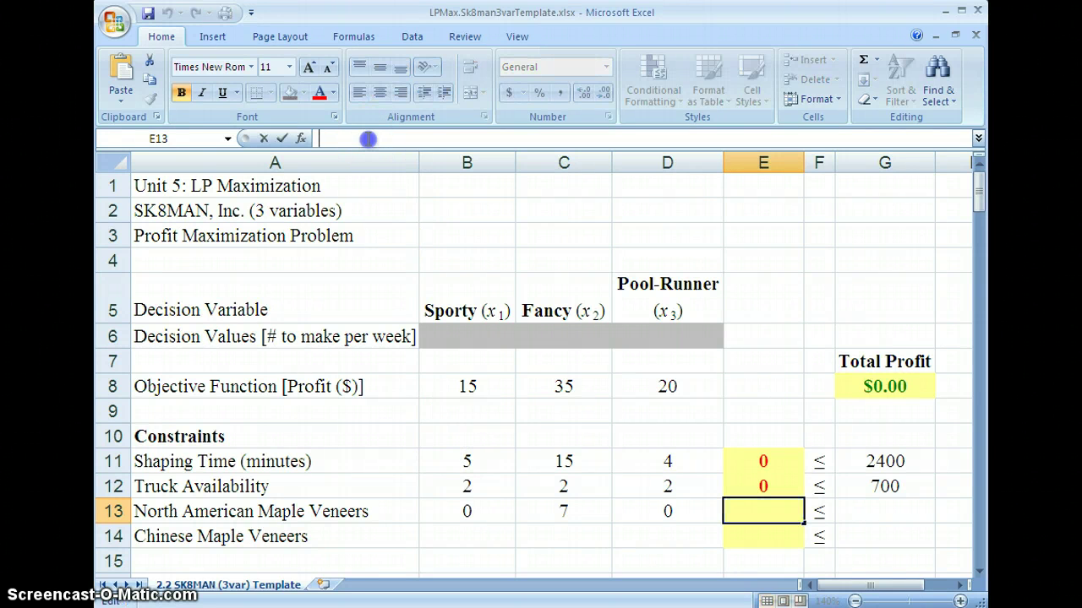
pyautogui.write('=')
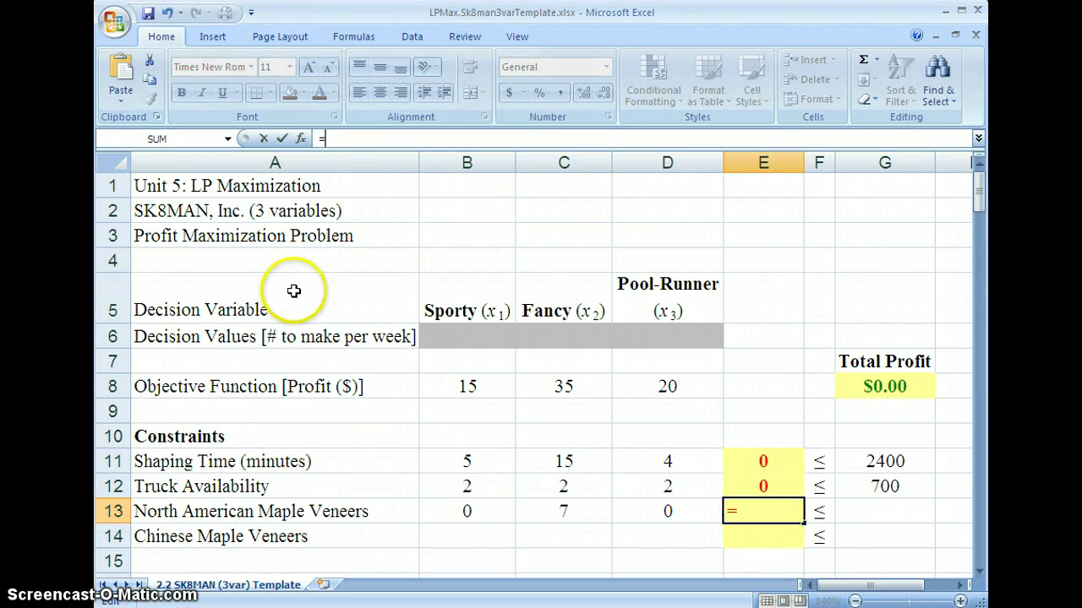
pyautogui.click(488, 513)
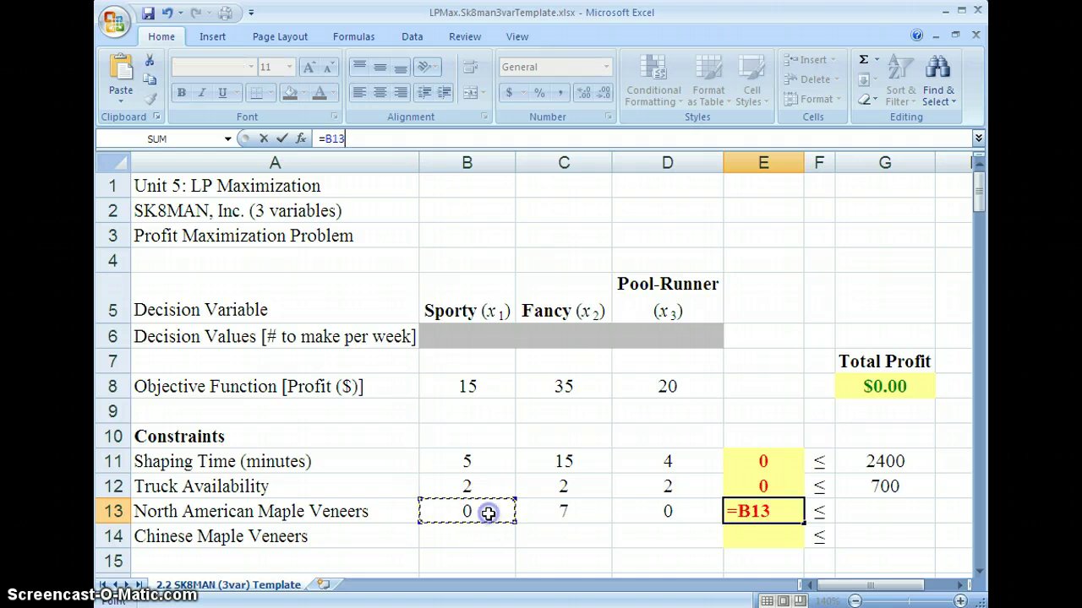
pyautogui.write('*')
pyautogui.click(482, 338)
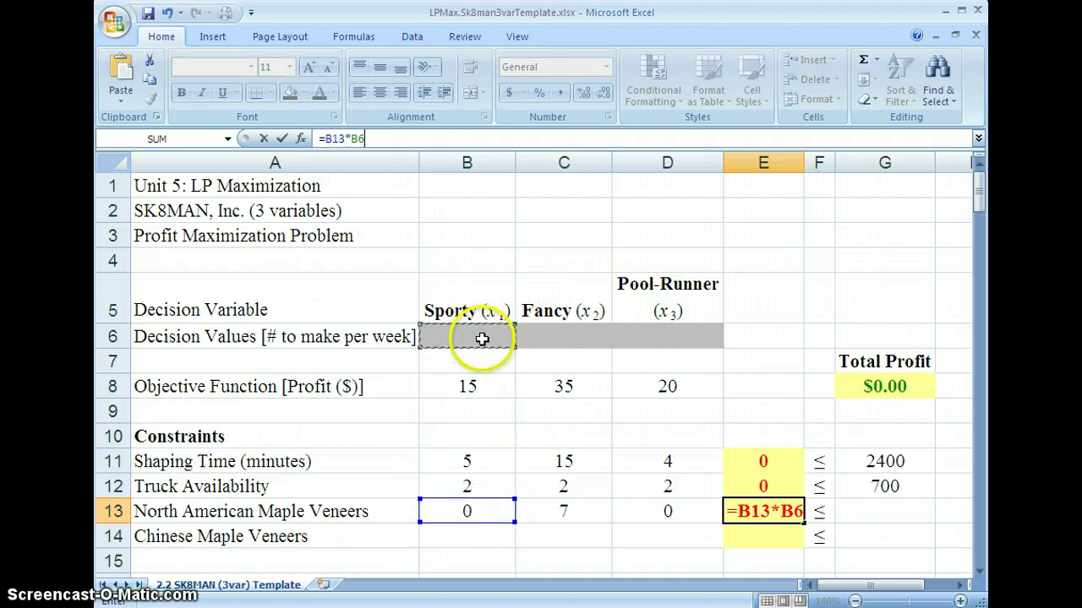
# Complete the North American Maple Veneers formula in E13 by adding the Fancy and Pool-Runner products, giving =B13*B6+C13*C6+D13*D6
pyautogui.write('+')
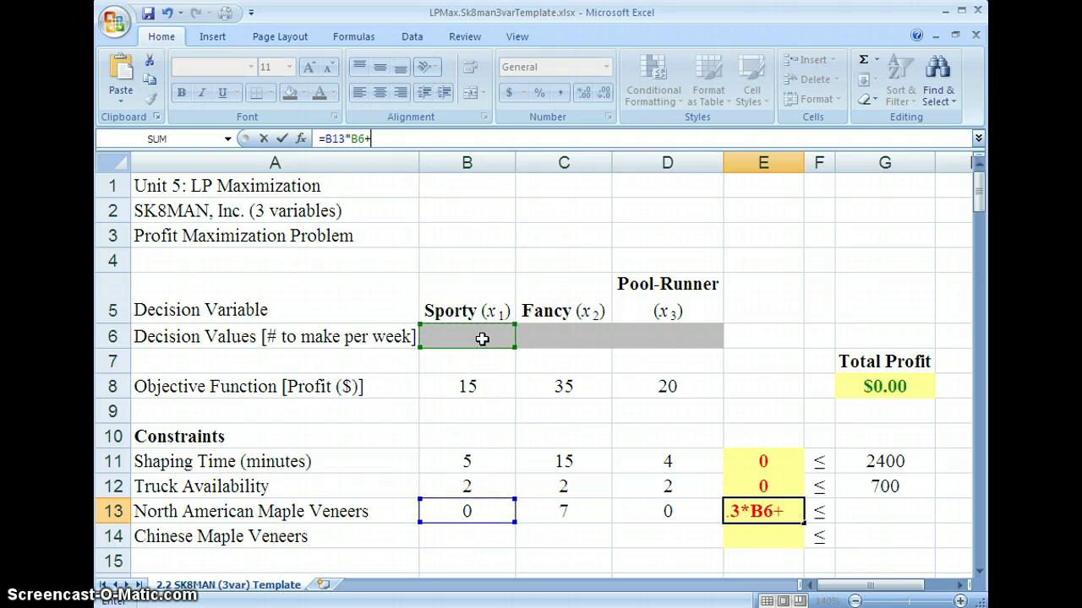
pyautogui.click(583, 513)
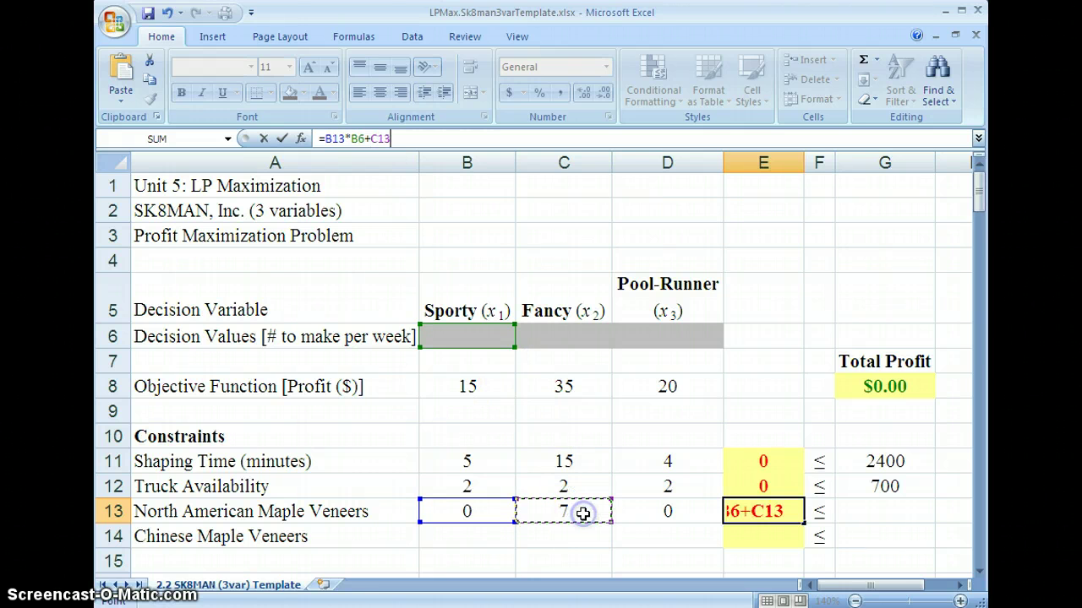
pyautogui.write('*')
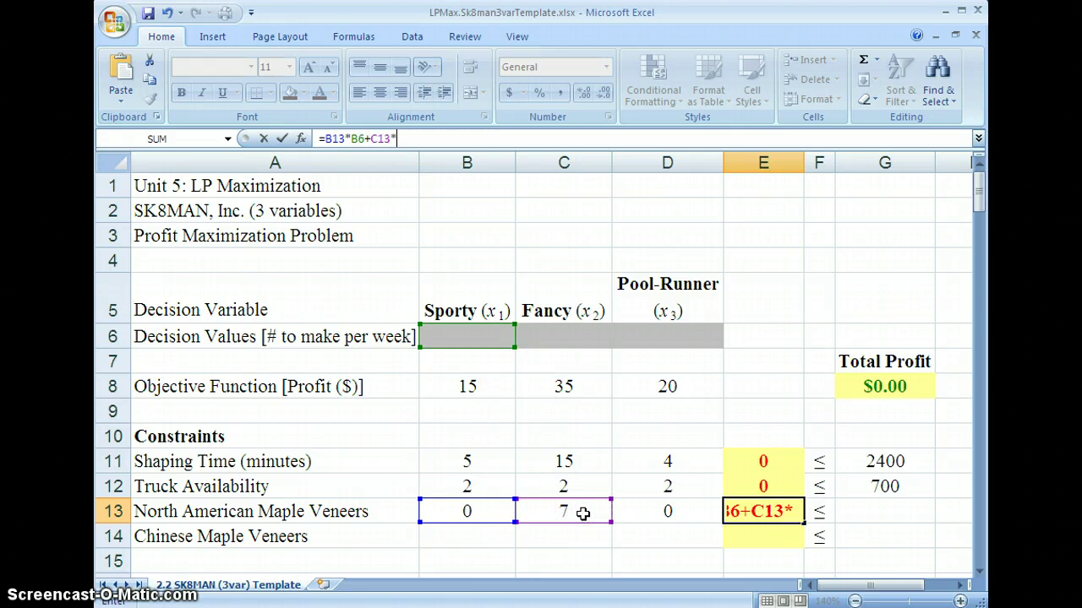
pyautogui.click(563, 336)
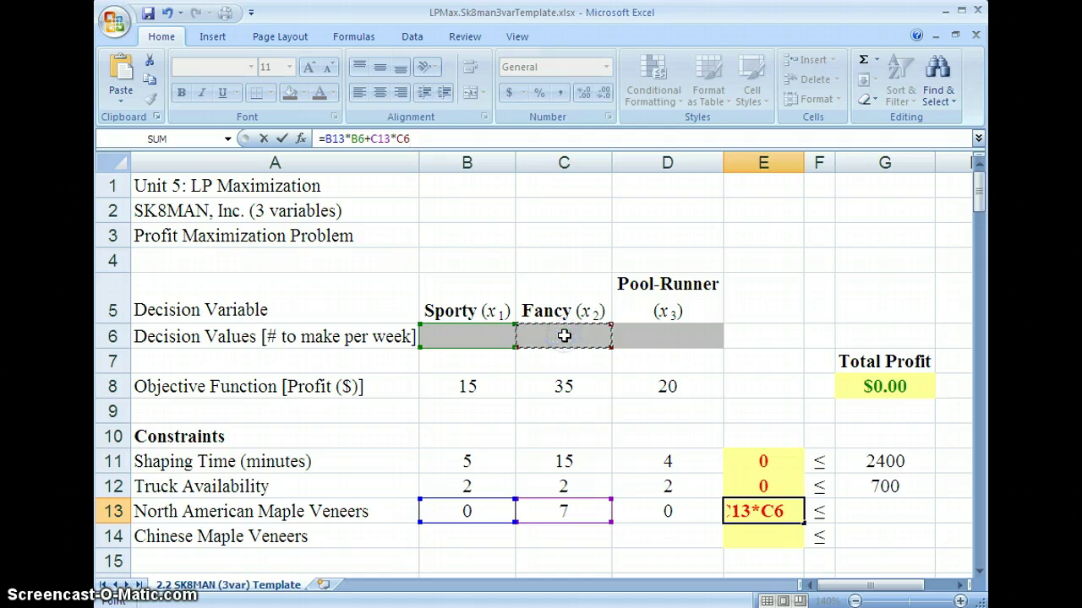
pyautogui.write('+')
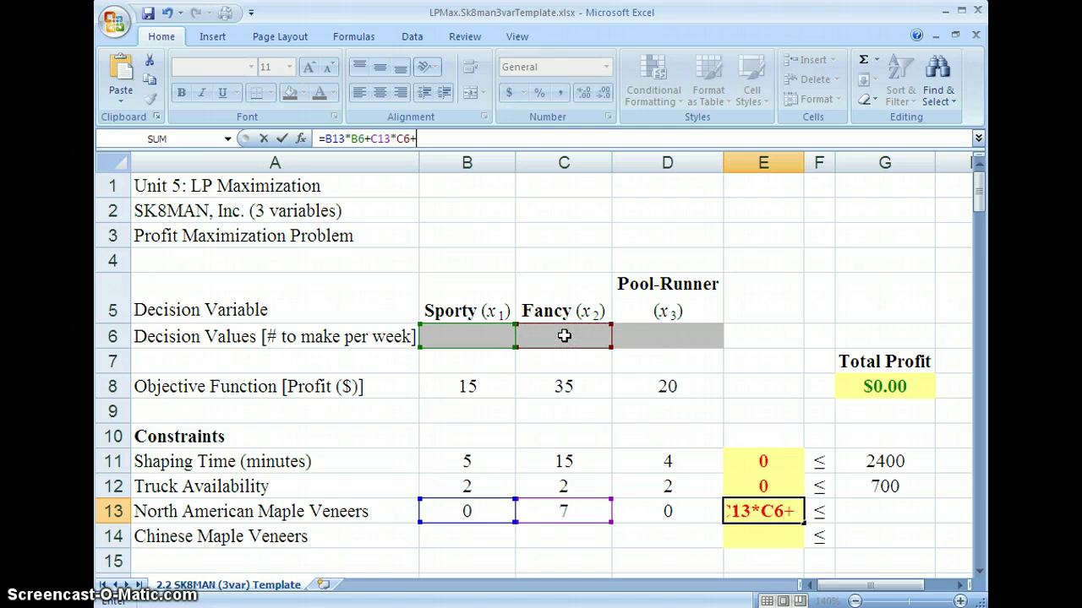
pyautogui.click(686, 512)
pyautogui.write('*')
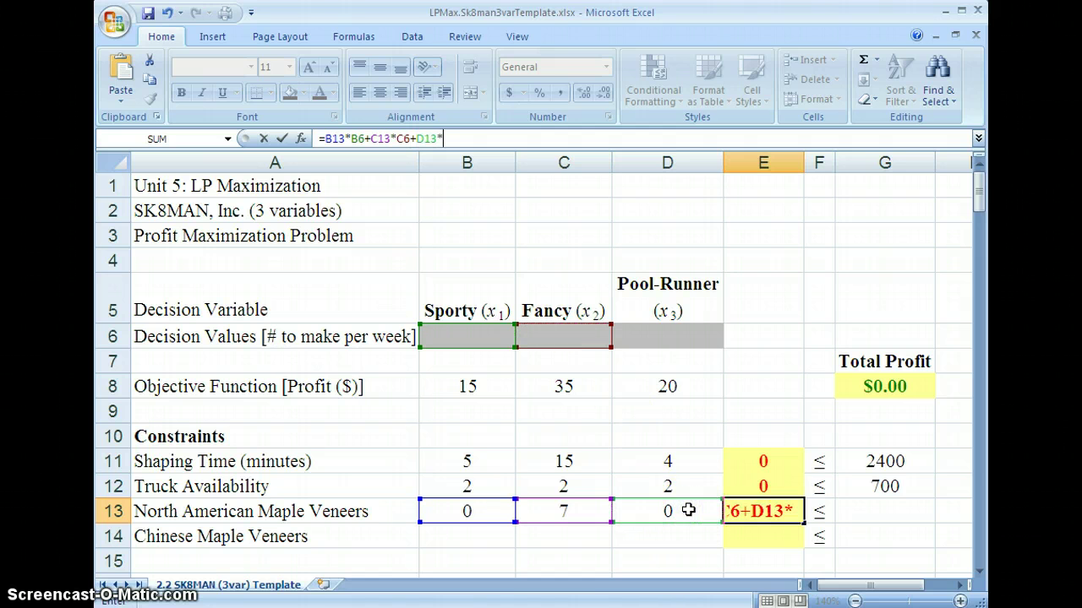
pyautogui.click(697, 336)
pyautogui.press('Return')
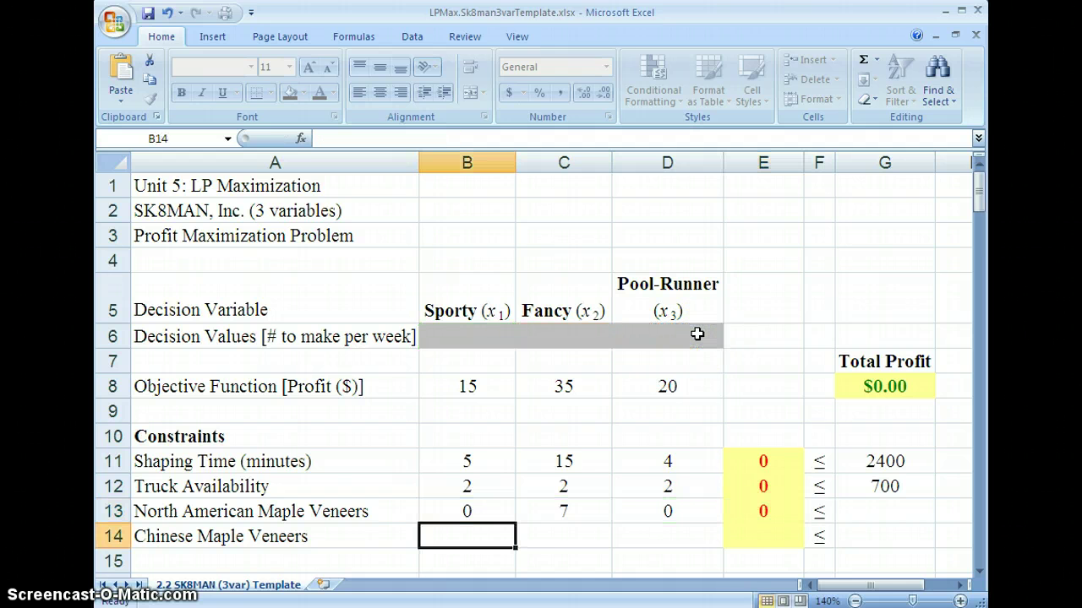
# Enter 840 in G13 as the North American Maple Veneers limit
pyautogui.click(799, 510)
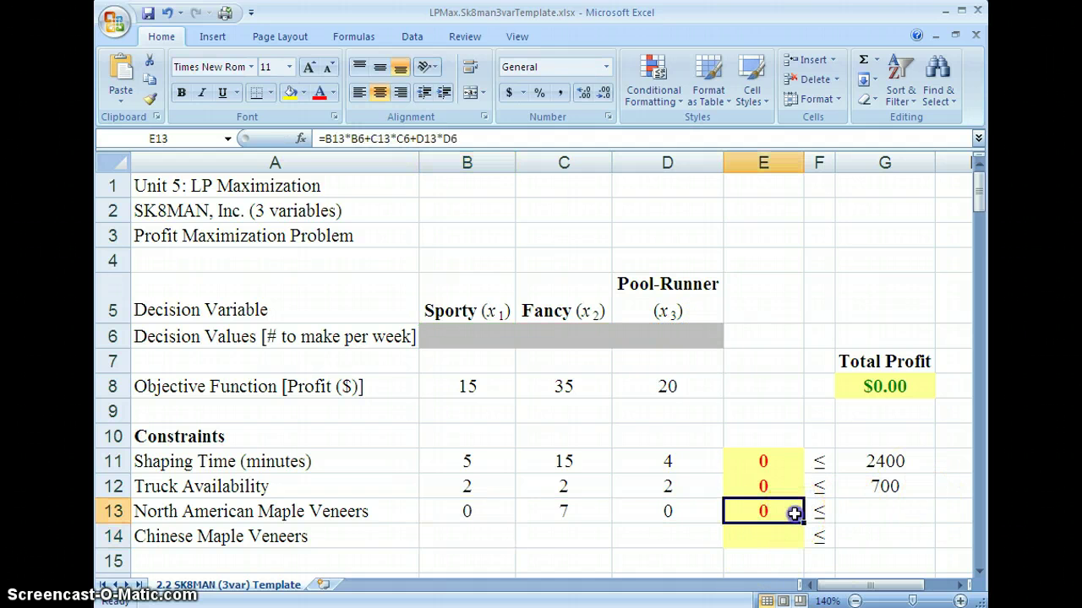
pyautogui.press('Right')
pyautogui.press('Right')
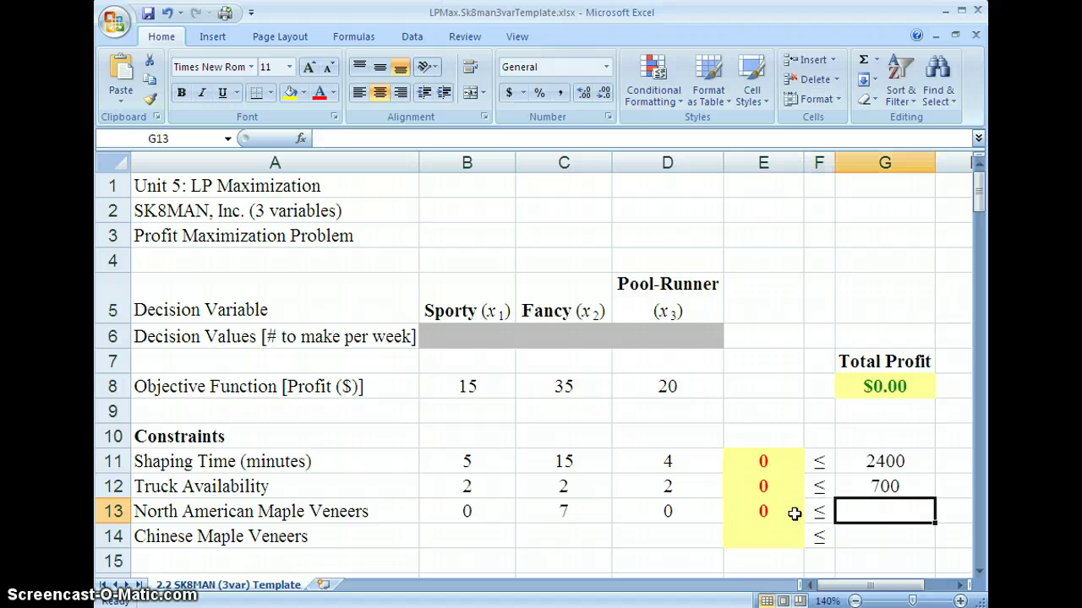
pyautogui.write('840')
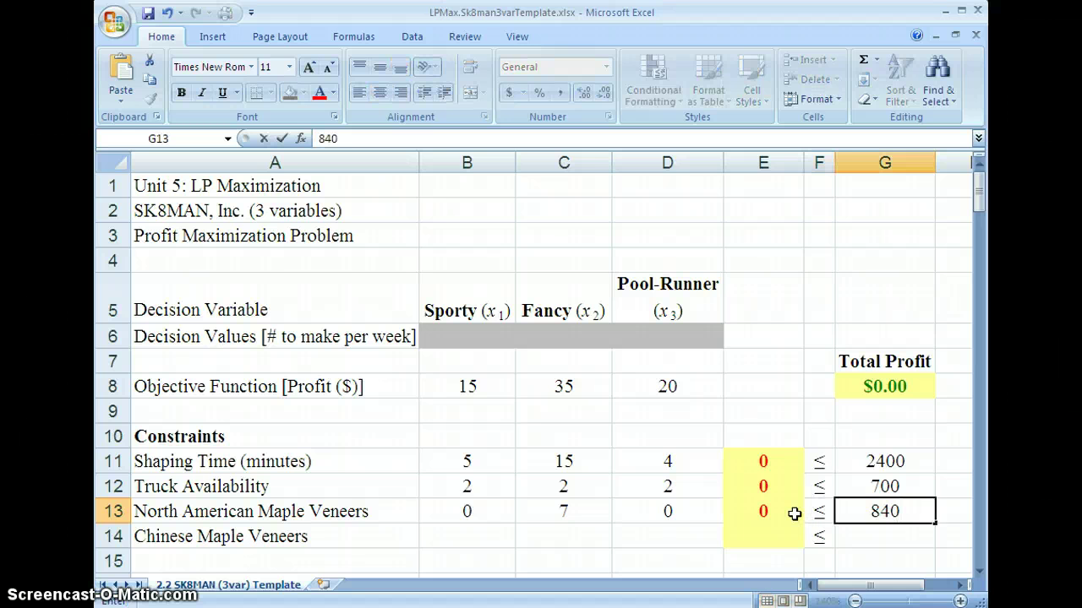
pyautogui.press('Return')
# Enter the Chinese Maple Veneers coefficients in row 14: 7 for Sporty, 0 for Fancy and 7 for Pool-Runner
pyautogui.press('Left')
pyautogui.press('Left')
pyautogui.press('Left')
pyautogui.press('Left')
pyautogui.press('Left')
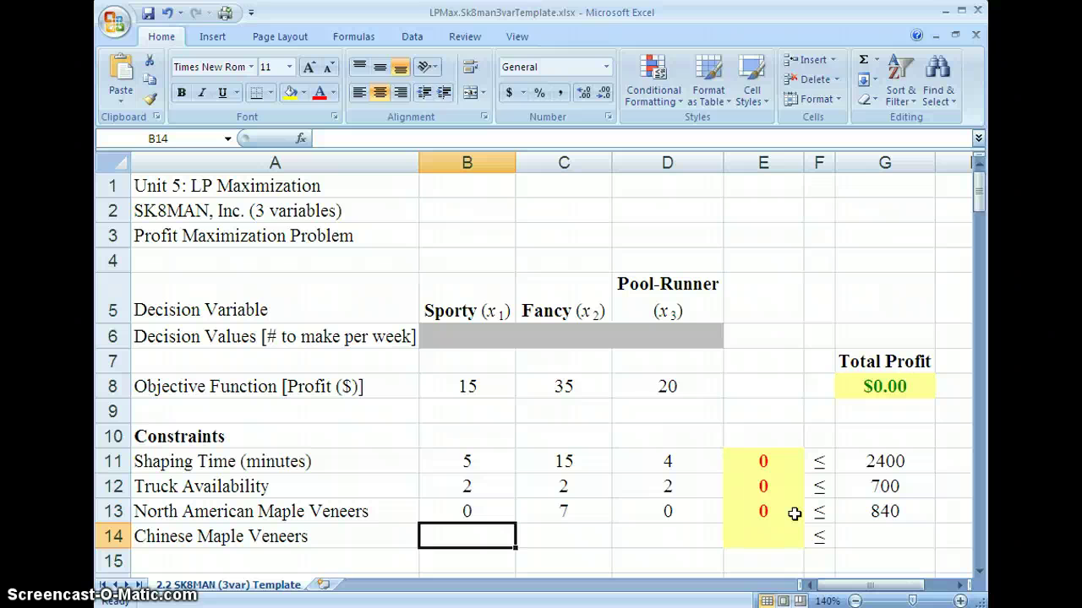
pyautogui.write('7')
pyautogui.press('Tab')
pyautogui.write('0')
pyautogui.press('Tab')
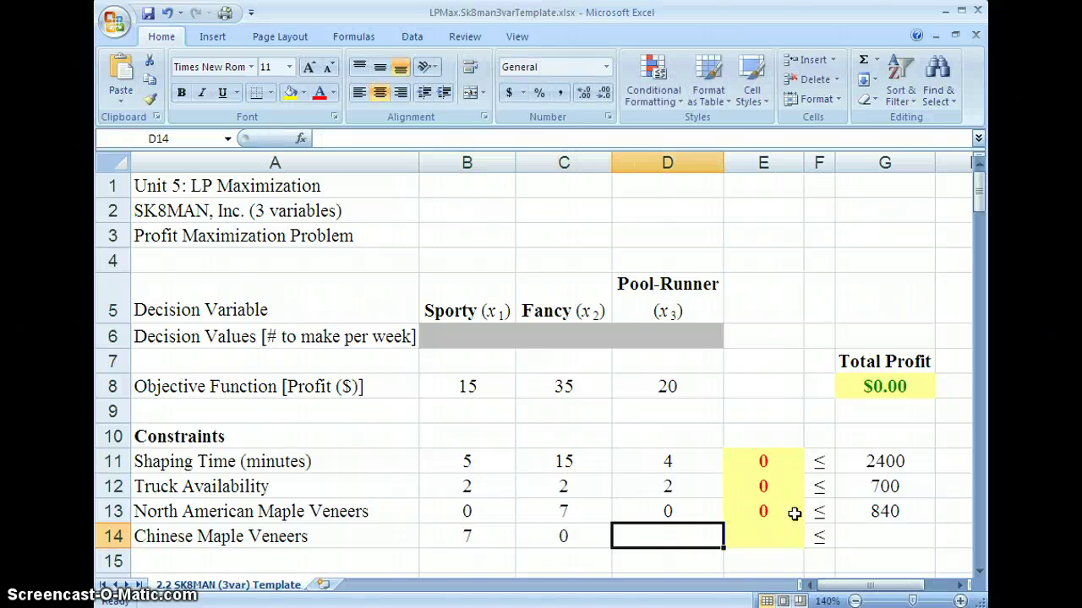
pyautogui.write('7')
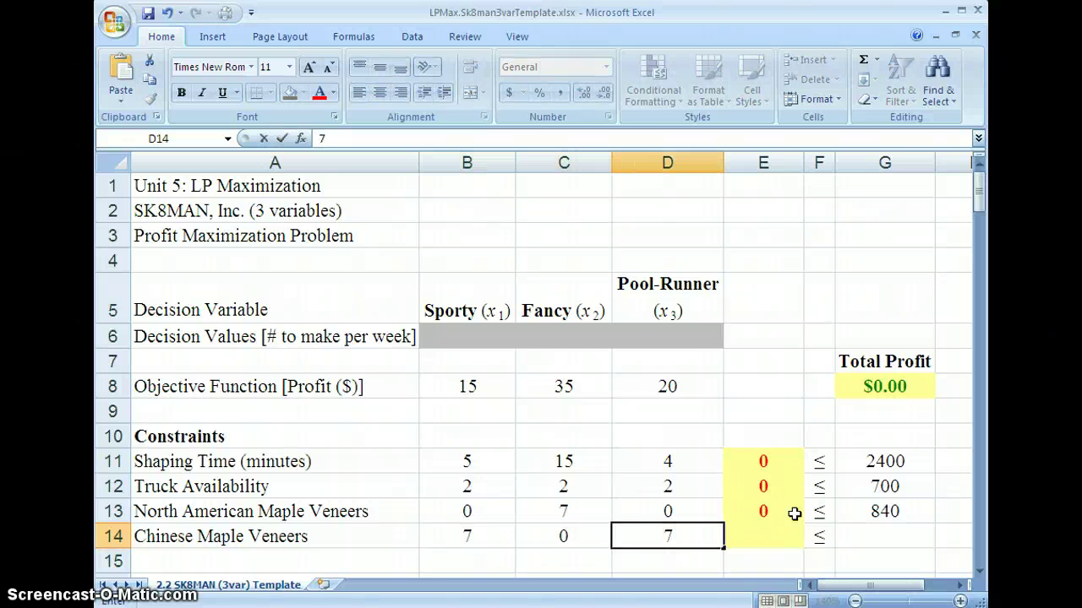
pyautogui.press('Tab')
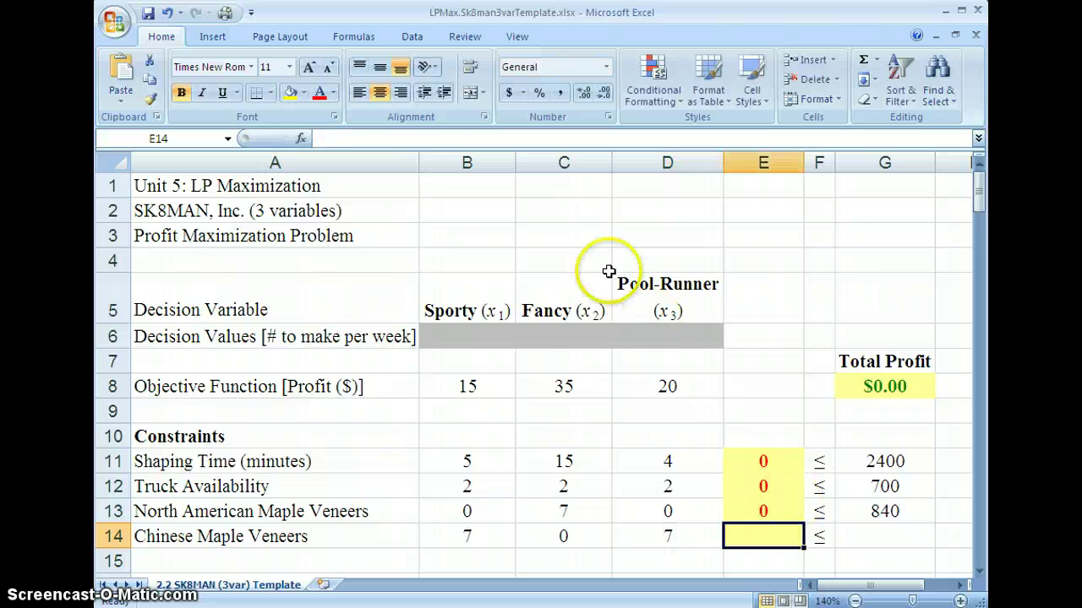
# Try to build the Chinese Maple Veneers usage formula for E14 from the Sporty coefficient in B14 and decision value in B6
pyautogui.click(397, 139)
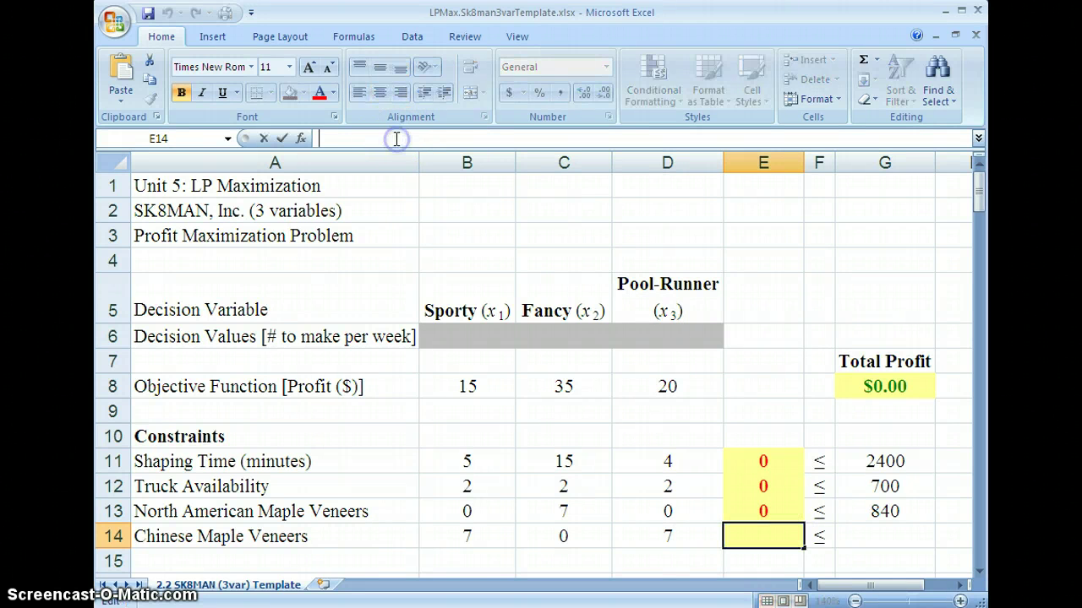
pyautogui.click(487, 539)
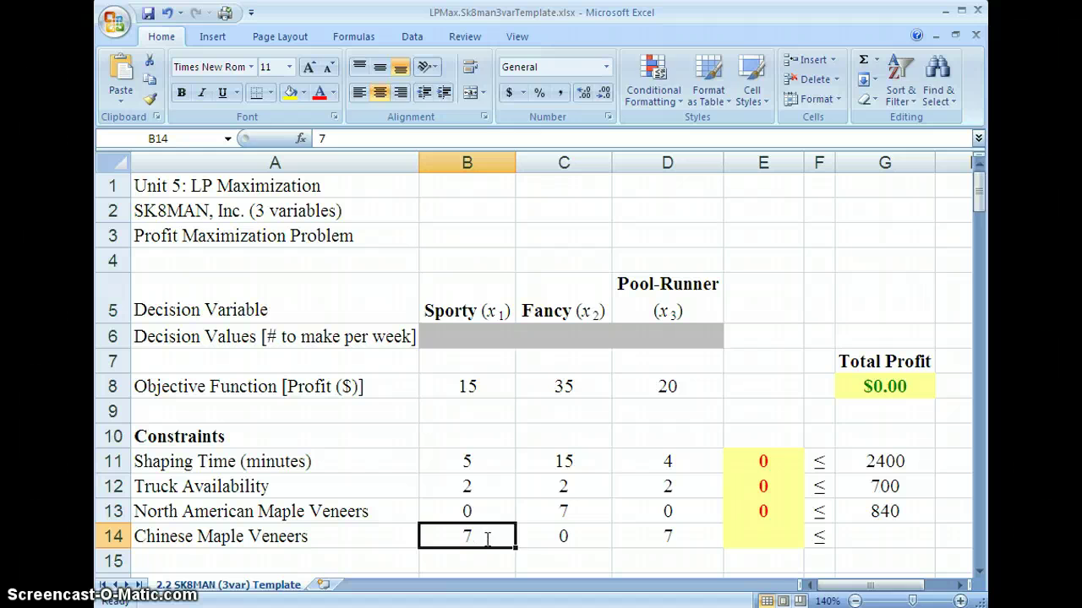
pyautogui.write('*')
pyautogui.click(492, 338)
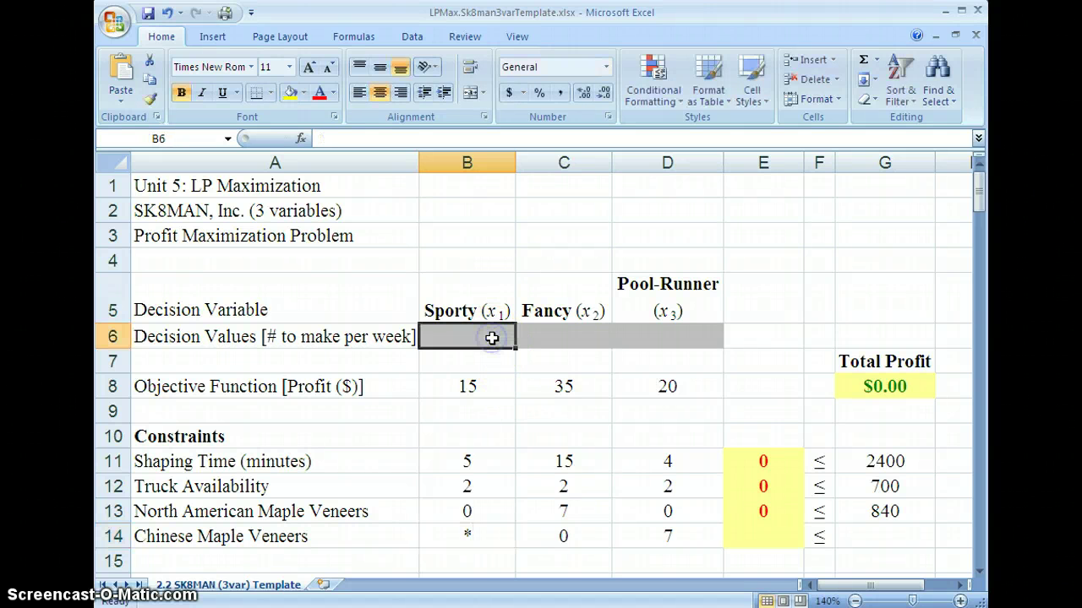
pyautogui.write('+')
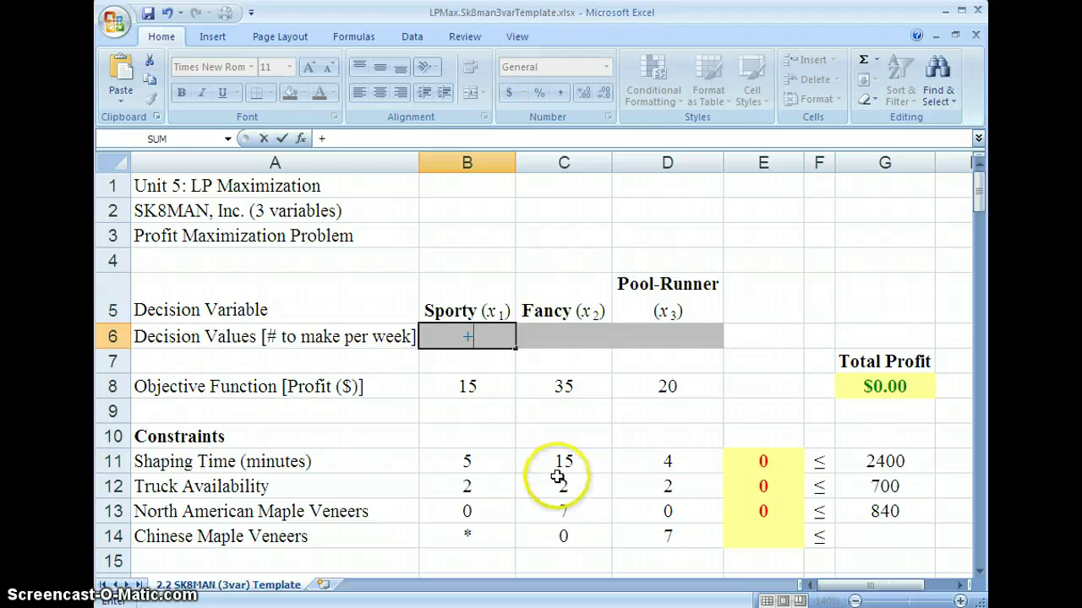
pyautogui.click(496, 535)
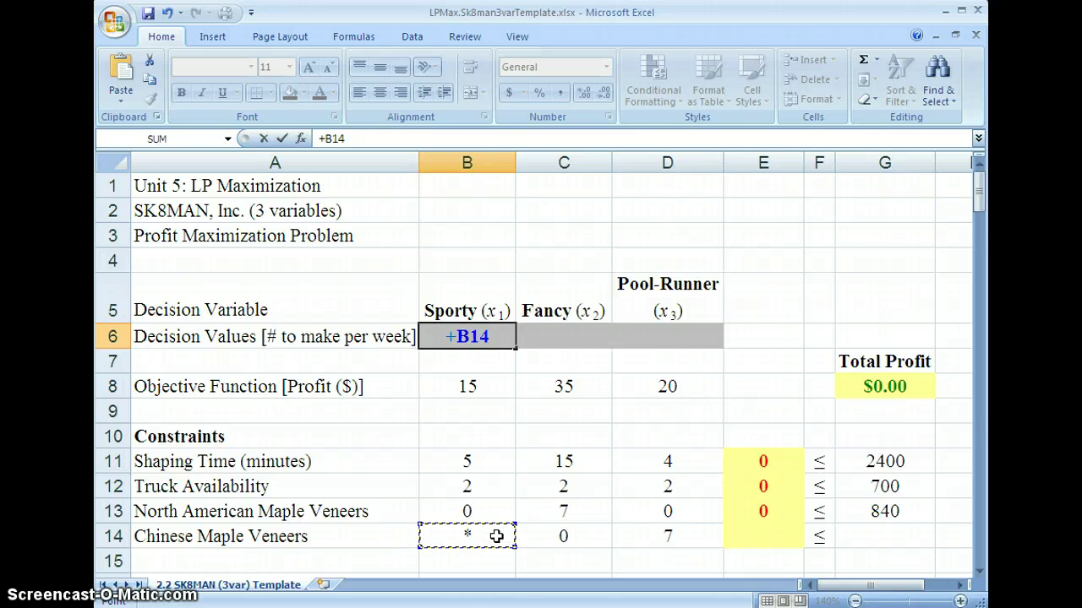
pyautogui.press('Return')
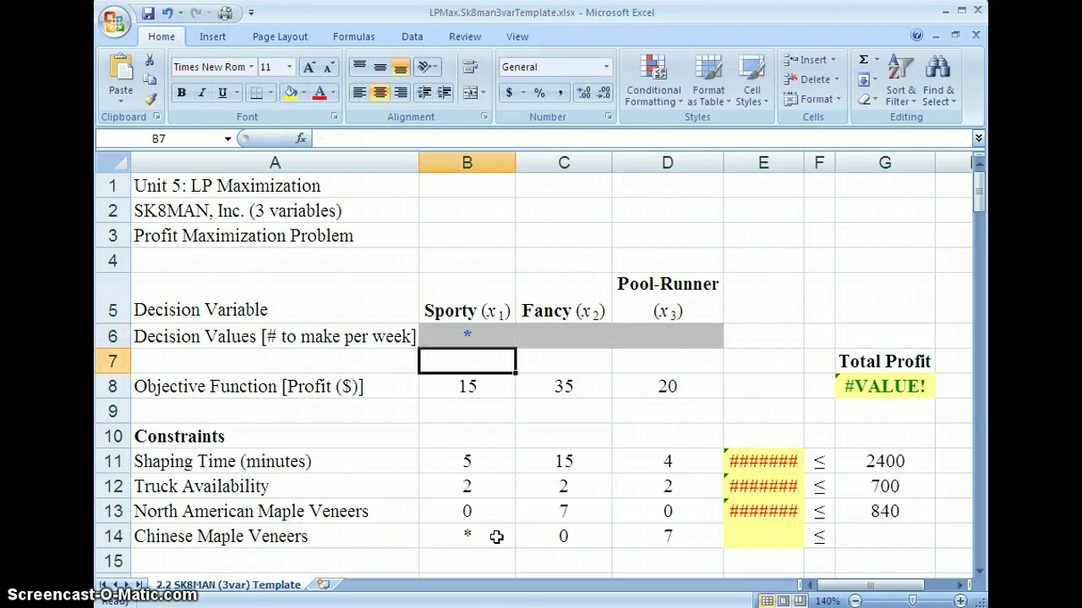
# Clear the stray formula from B6 and restore the Sporty coefficient for Chinese Maple Veneers in B14 to 7
pyautogui.click(496, 537)
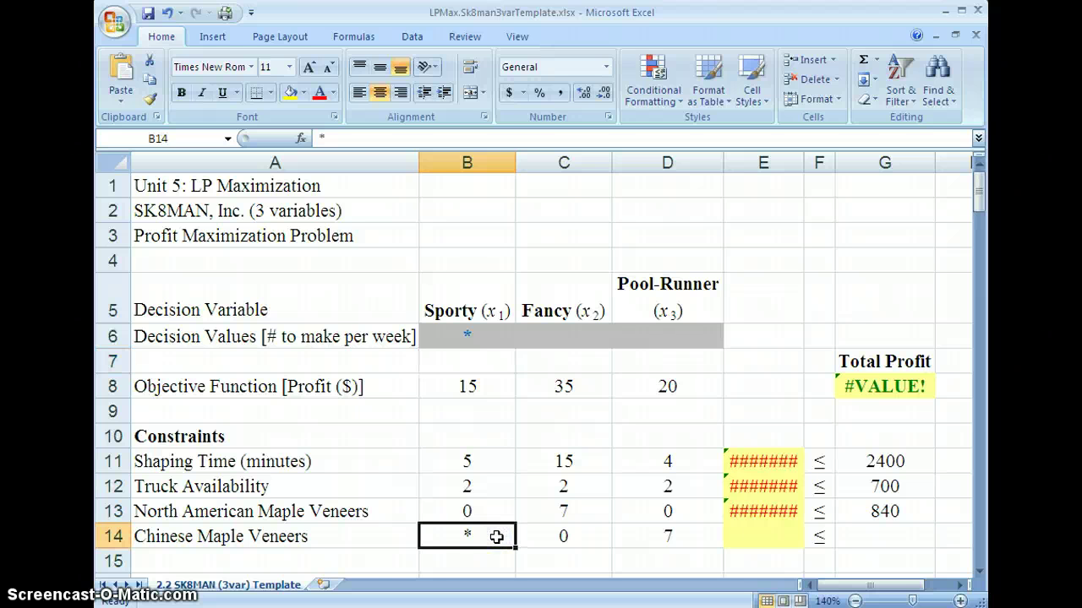
pyautogui.click(498, 336)
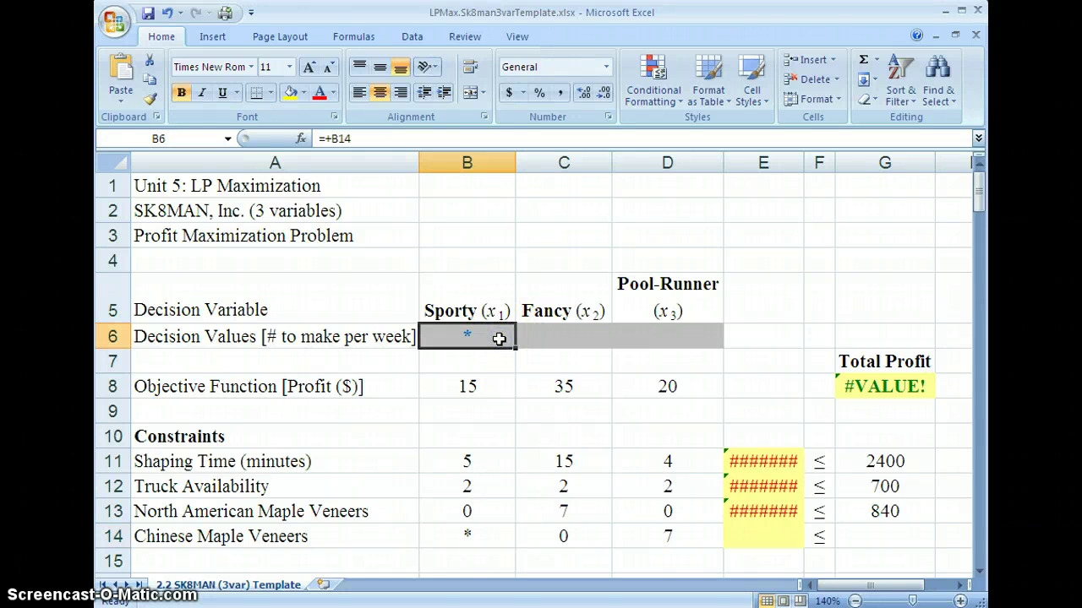
pyautogui.press('Delete')
pyautogui.press('Return')
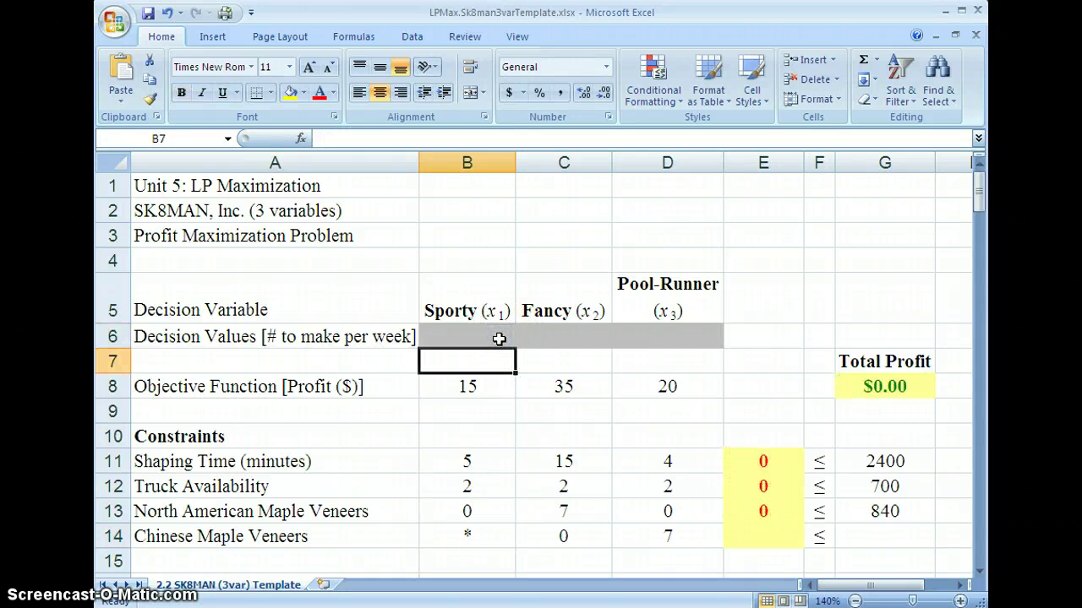
pyautogui.click(480, 539)
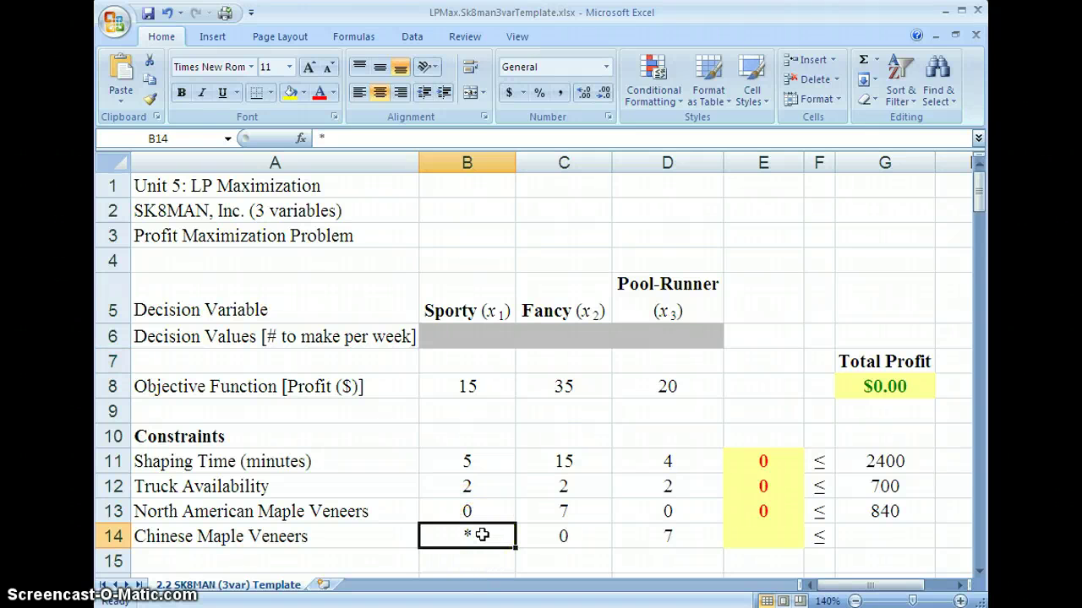
pyautogui.write('7')
pyautogui.press('Return')
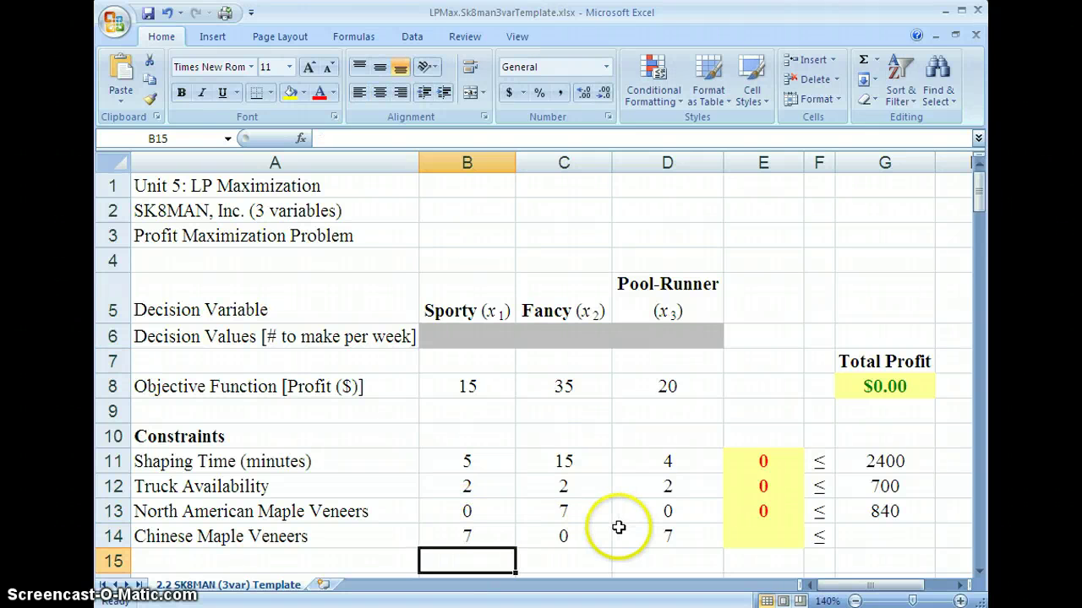
# Enter =B14*B6+C14*C6+D14*D6 in E14 as the Chinese Maple Veneers usage formula and check its cell references
pyautogui.click(734, 535)
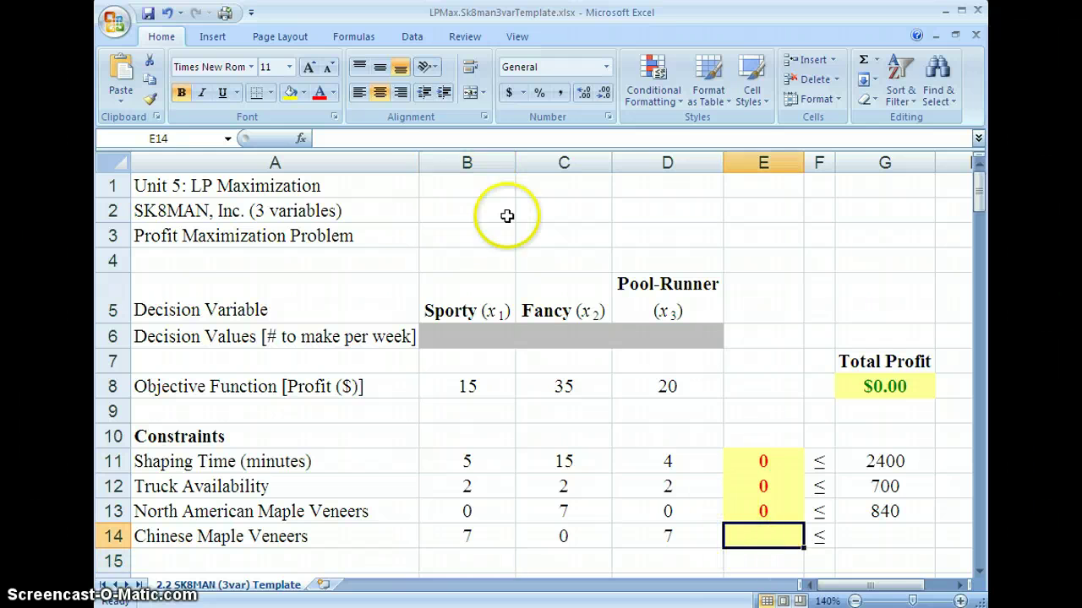
pyautogui.click(452, 138)
pyautogui.write('=')
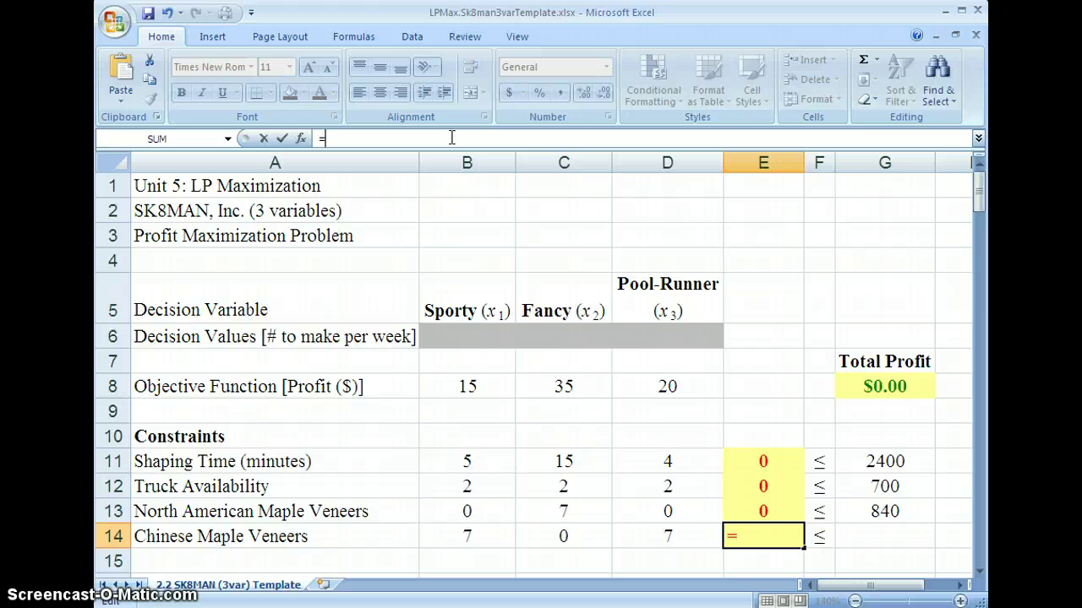
pyautogui.click(491, 536)
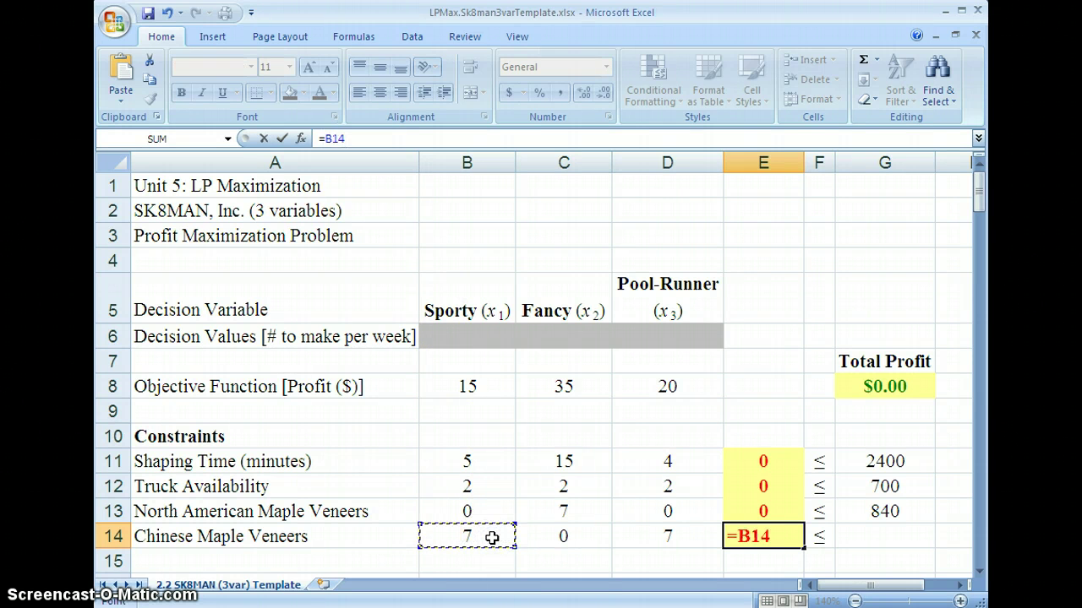
pyautogui.write('*')
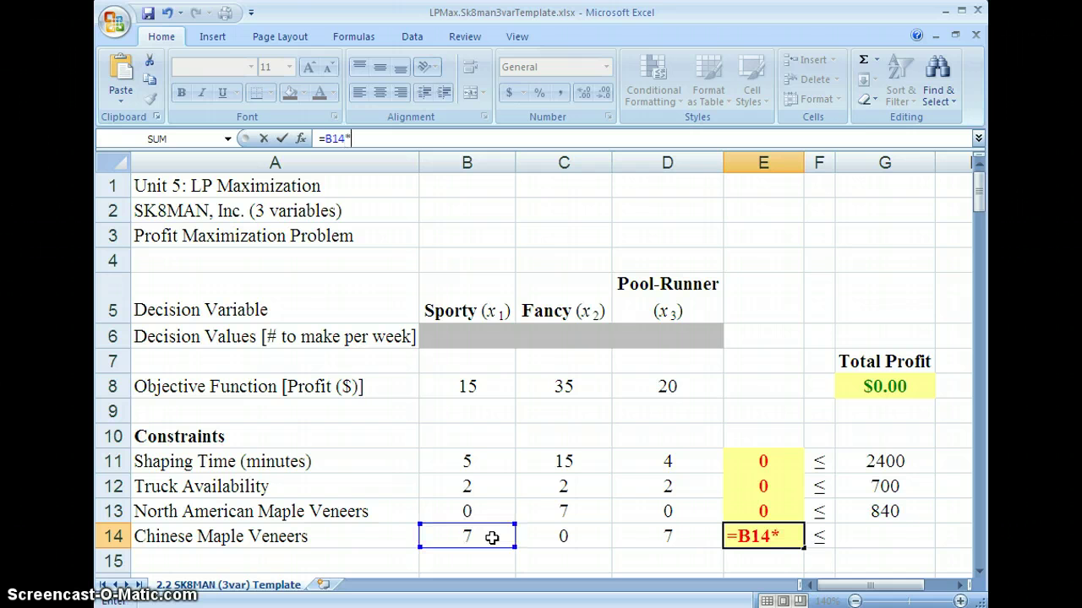
pyautogui.click(488, 335)
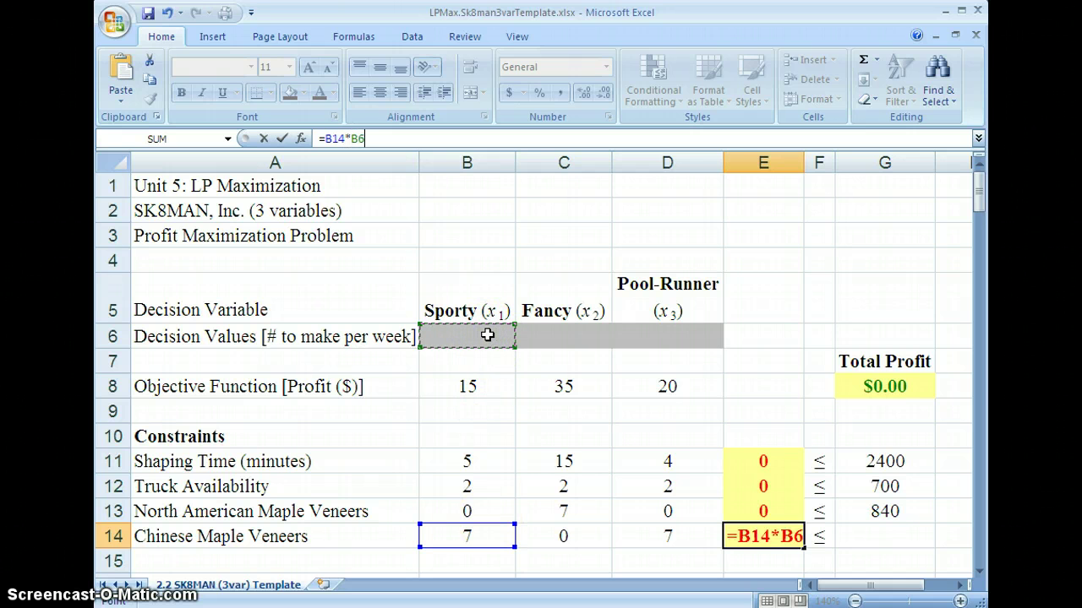
pyautogui.write('+')
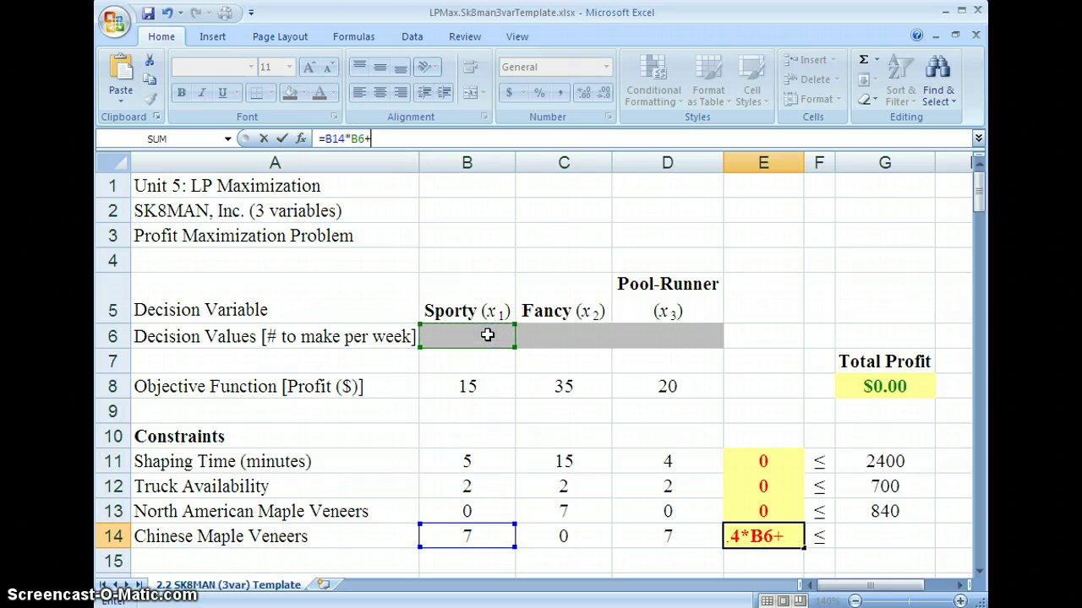
pyautogui.click(587, 535)
pyautogui.write('*')
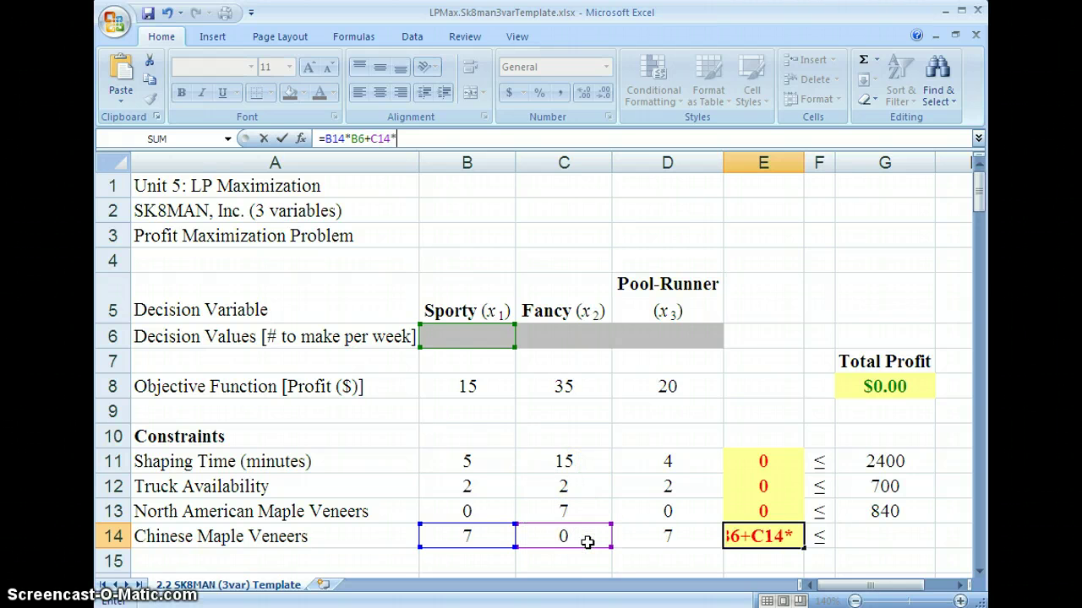
pyautogui.click(571, 337)
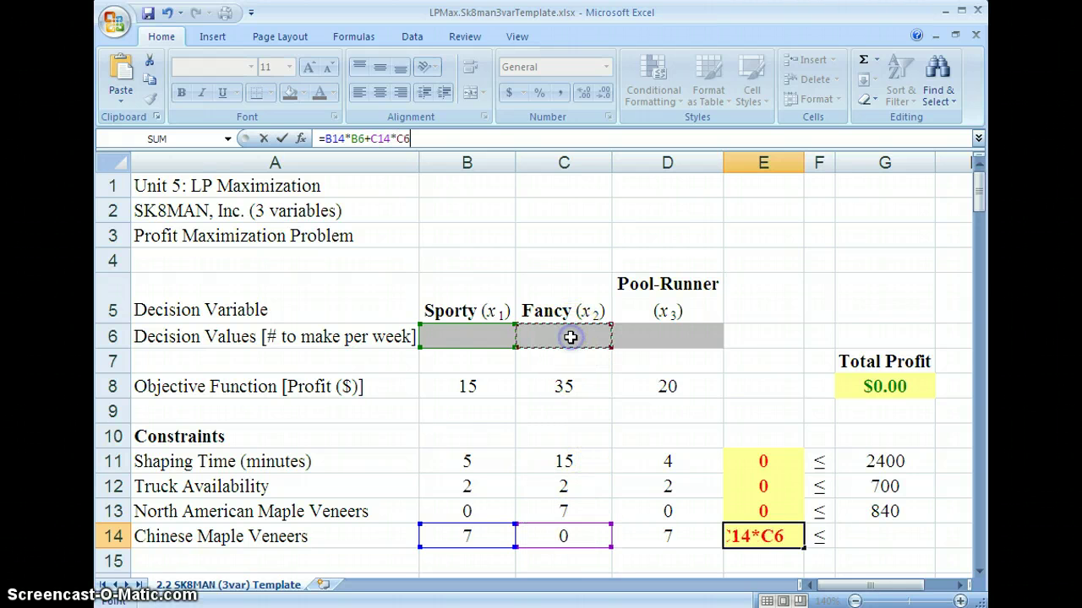
pyautogui.write('+')
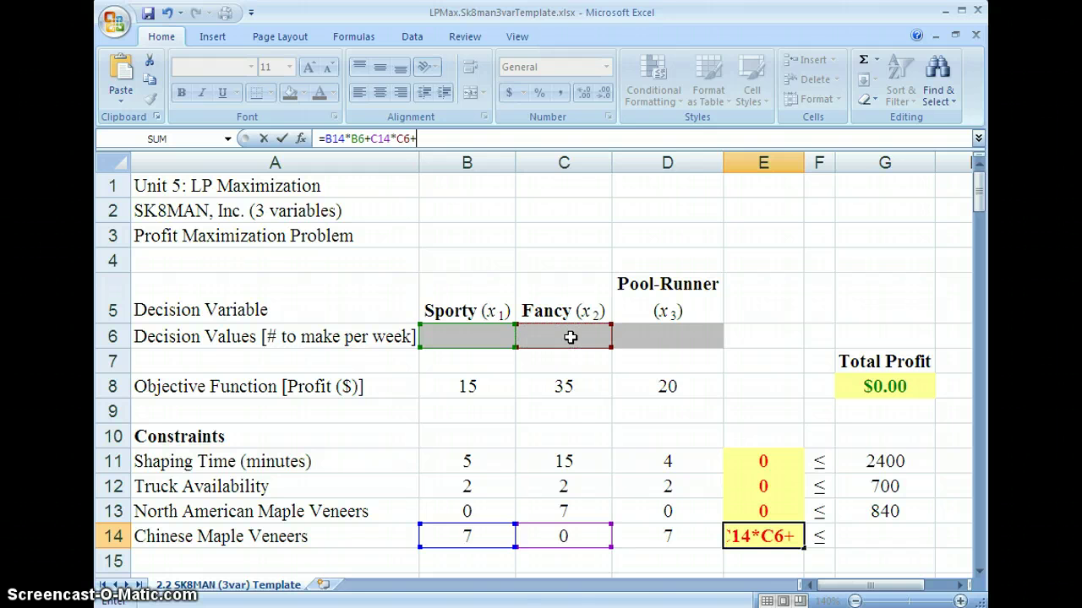
pyautogui.click(640, 536)
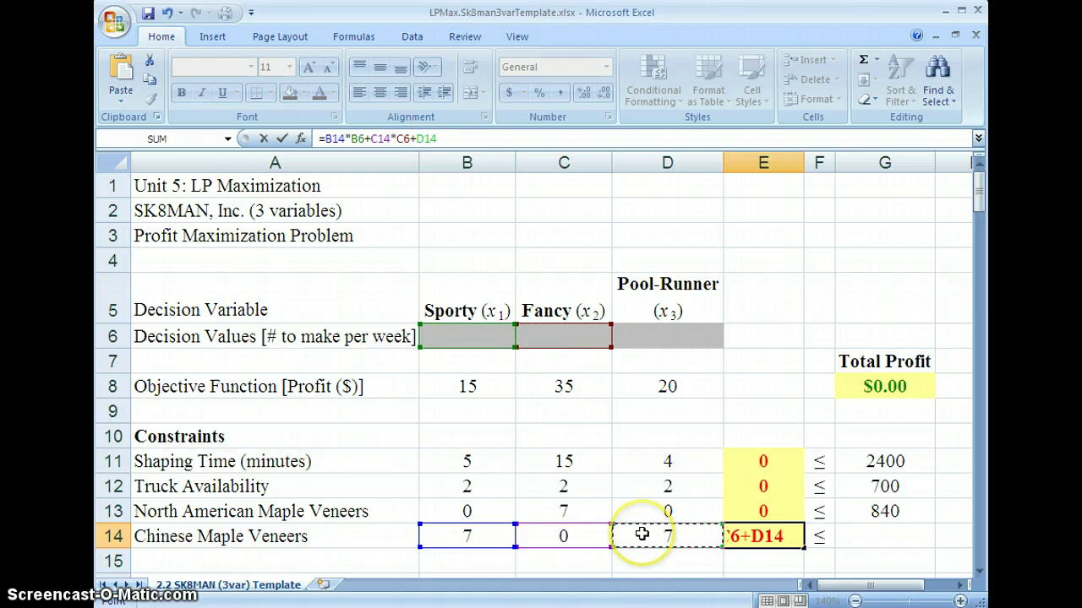
pyautogui.write('*')
pyautogui.click(685, 335)
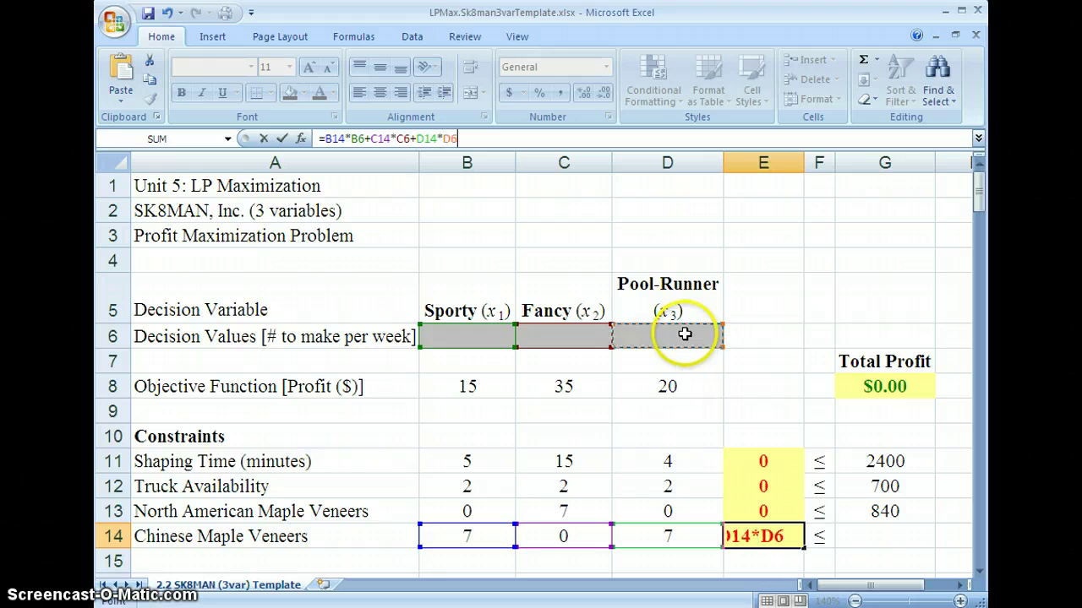
pyautogui.press('Return')
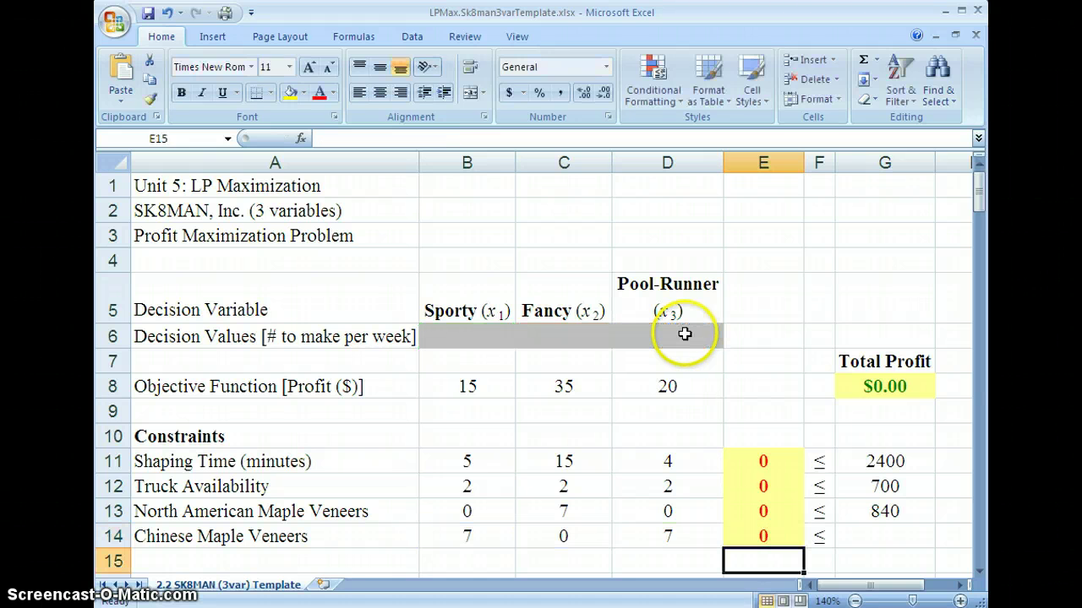
pyautogui.click(786, 534)
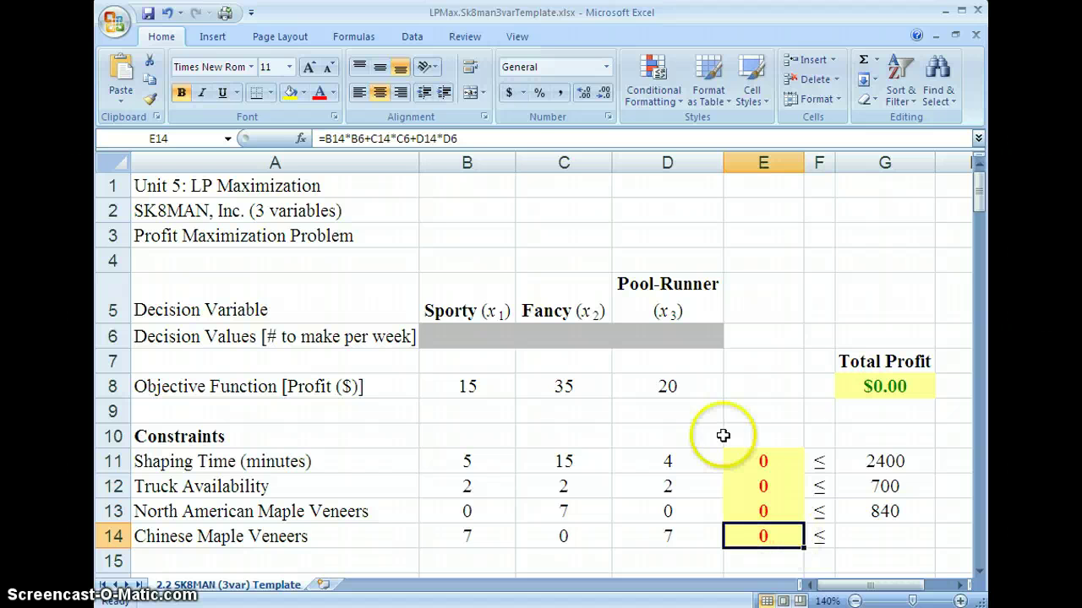
pyautogui.click(512, 140)
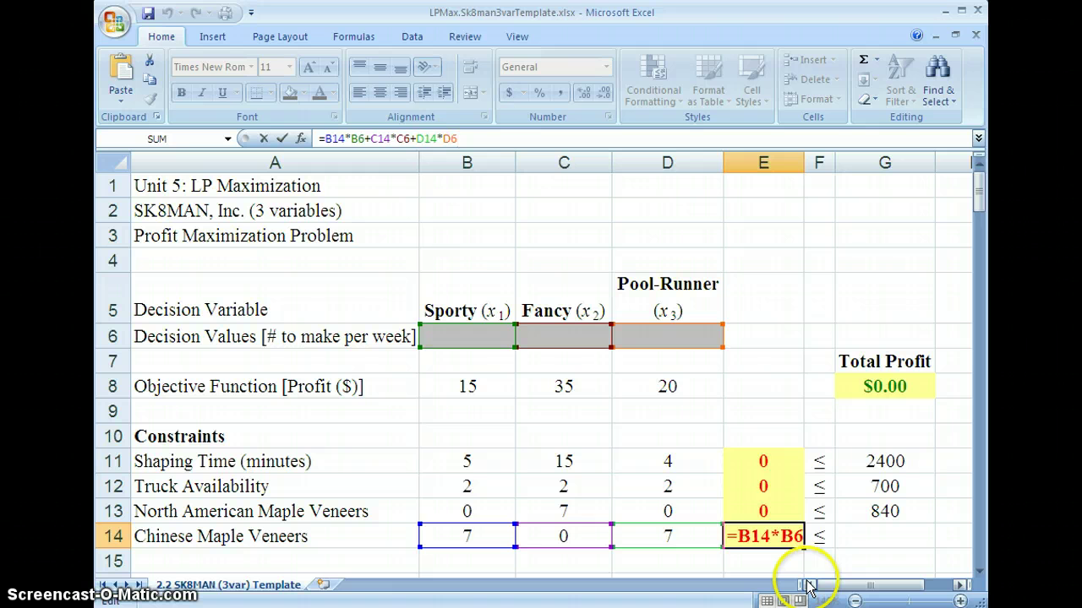
# Enter 1470 in G14 as the Chinese Maple Veneers limit
pyautogui.press('Tab')
pyautogui.press('Tab')
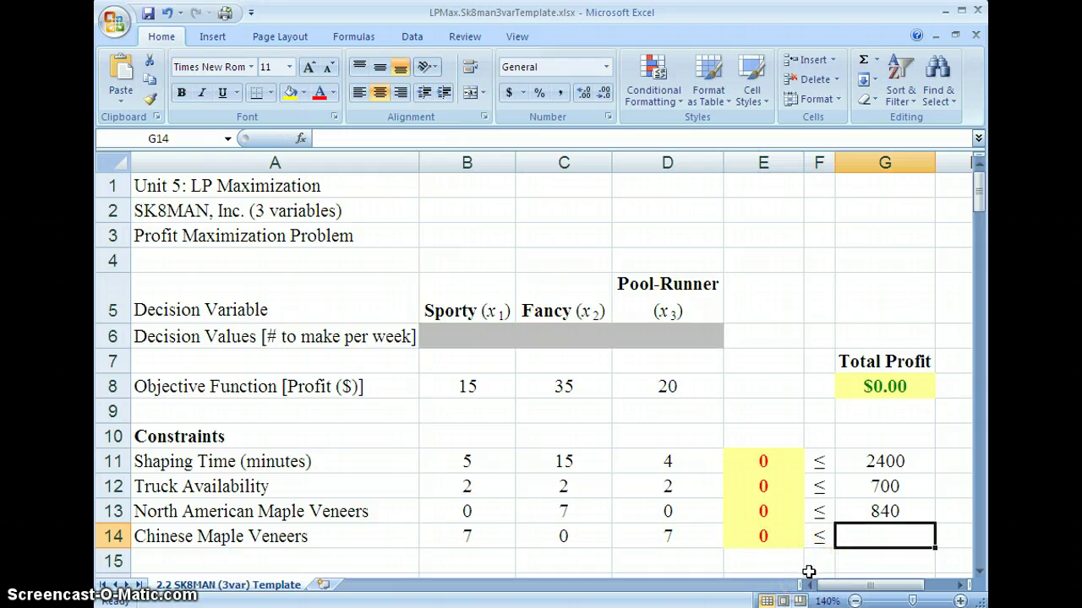
pyautogui.write('1')
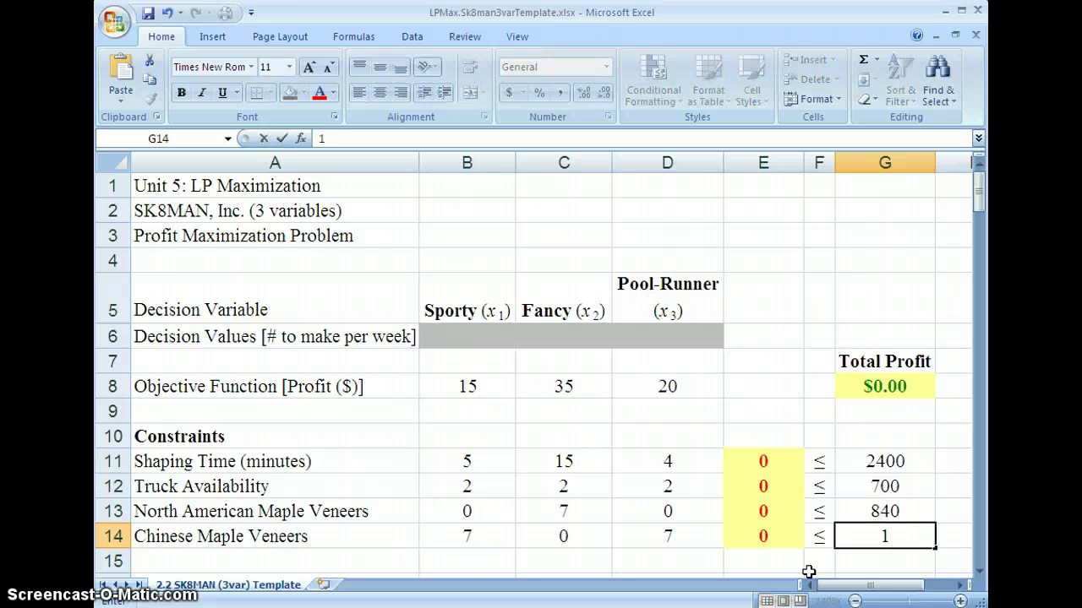
pyautogui.write('470')
pyautogui.click(807, 568)
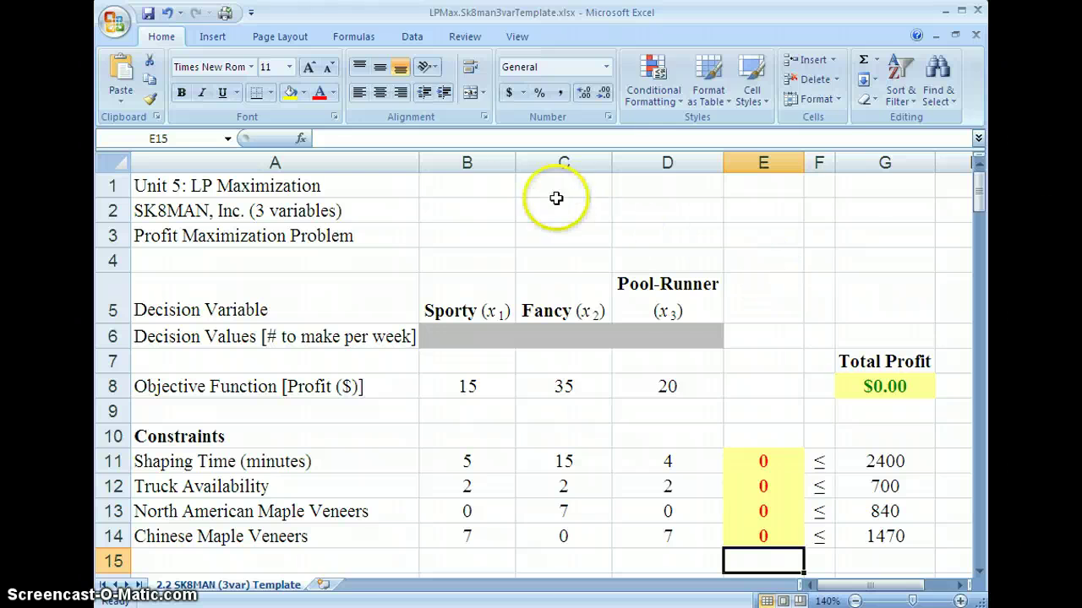
# Open Solver and set the Total Profit cell G8 as the target cell
pyautogui.click(412, 36)
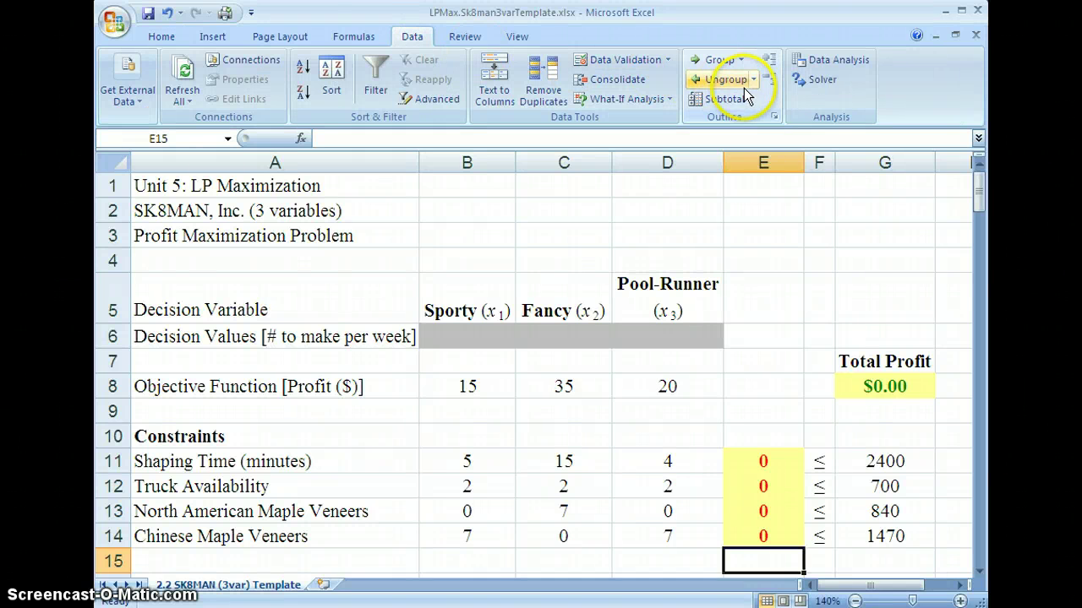
pyautogui.click(823, 80)
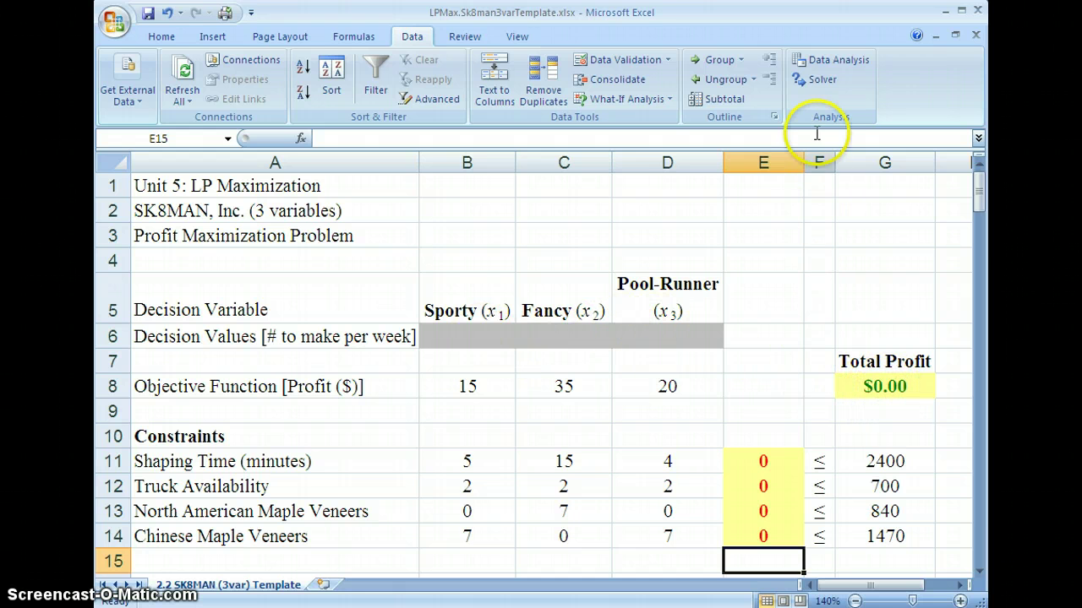
pyautogui.click(809, 82)
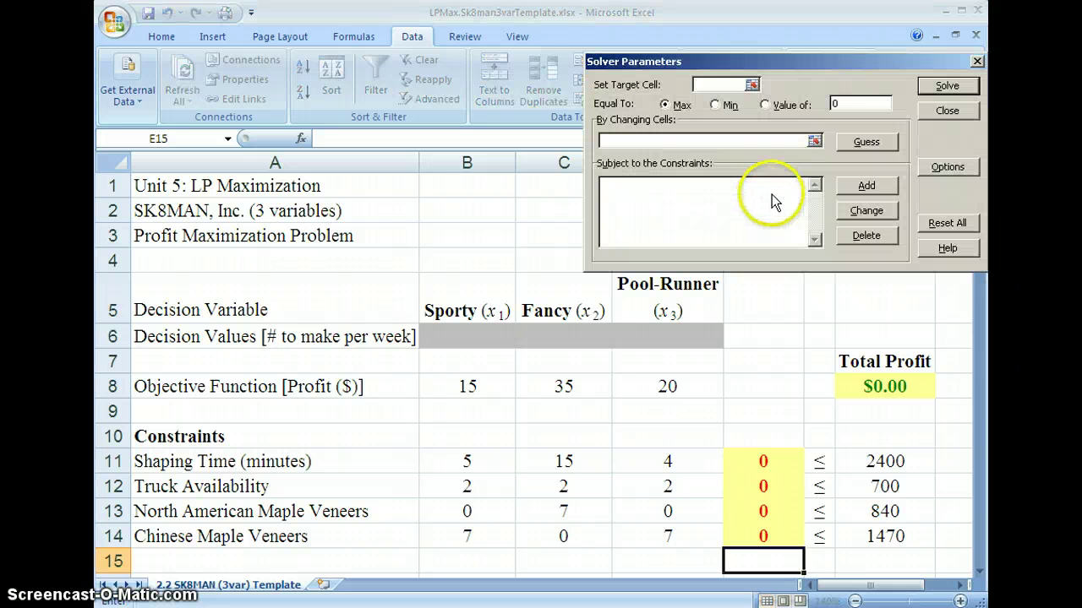
pyautogui.moveTo(812, 59); pyautogui.dragTo(651, 207)
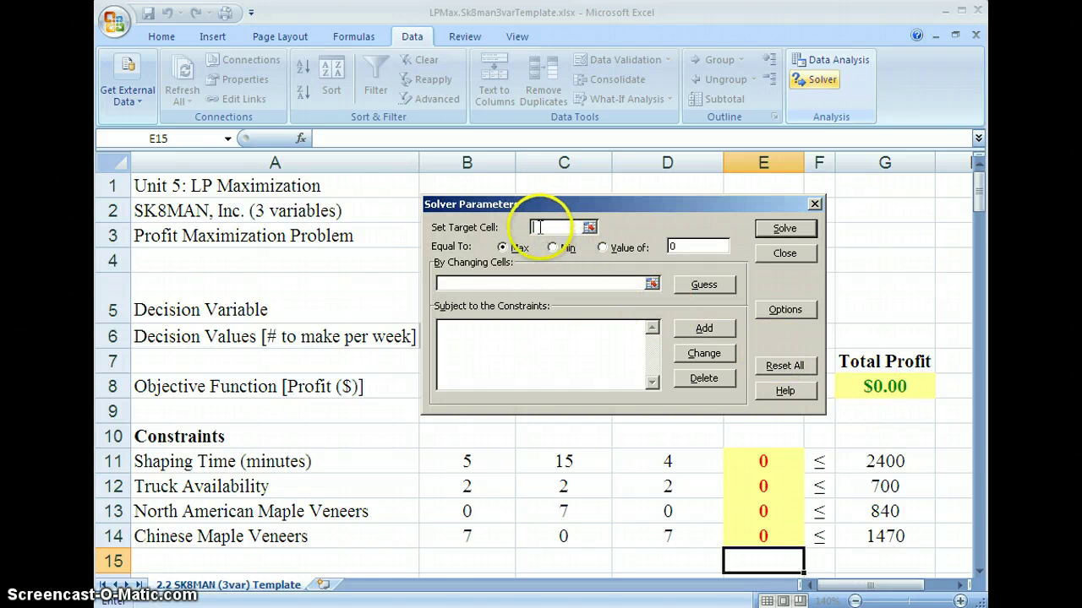
pyautogui.click(855, 389)
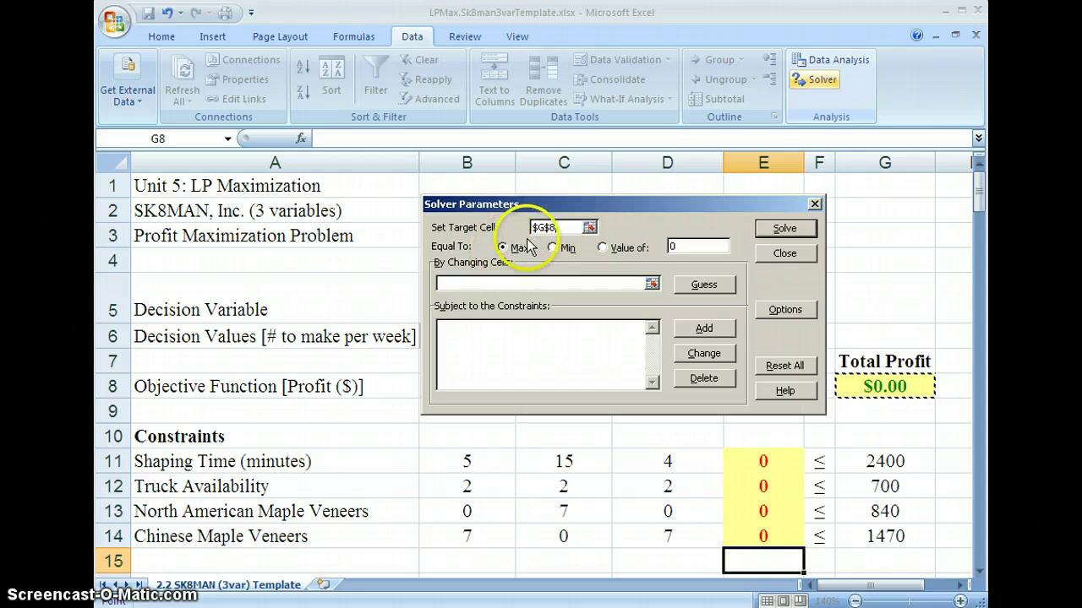
# Set Solver's changing cells to the three decision values in B6:D6
pyautogui.click(480, 284)
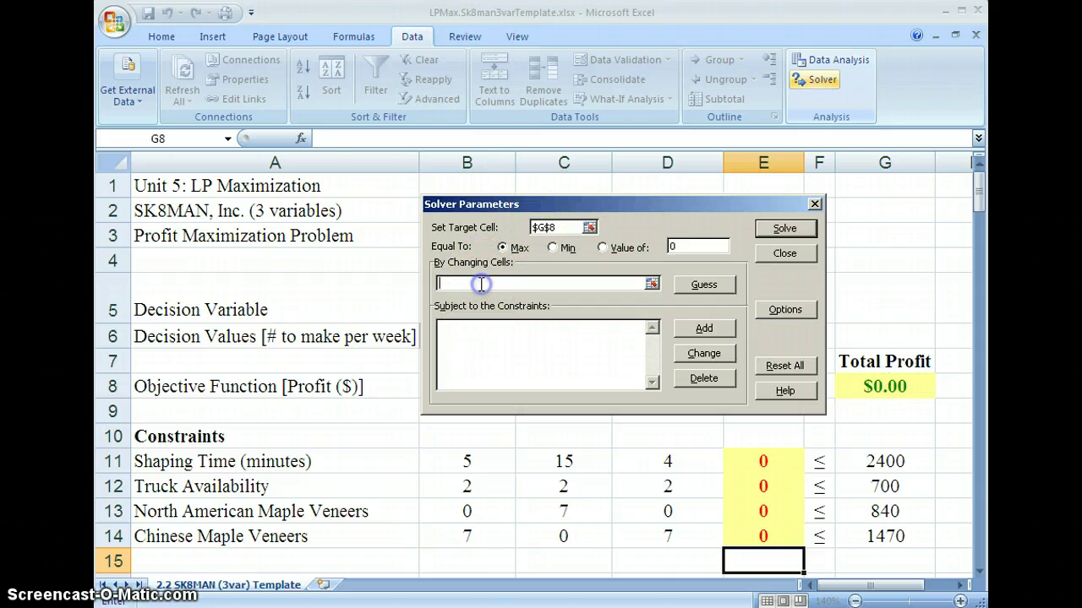
pyautogui.moveTo(547, 210); pyautogui.dragTo(494, 70)
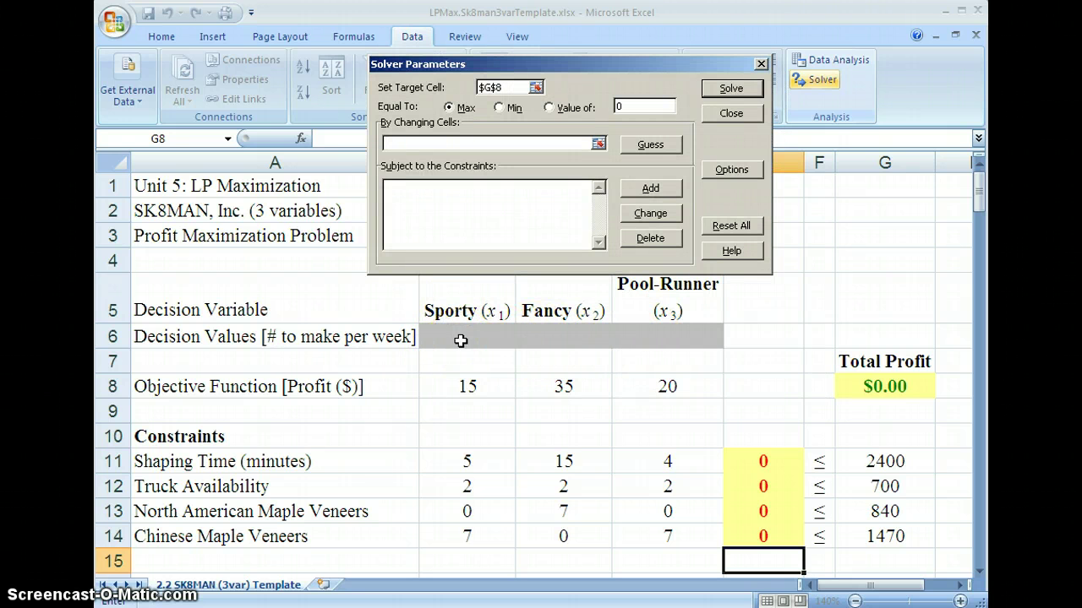
pyautogui.moveTo(460, 341); pyautogui.dragTo(636, 336)
pyautogui.click(391, 139)
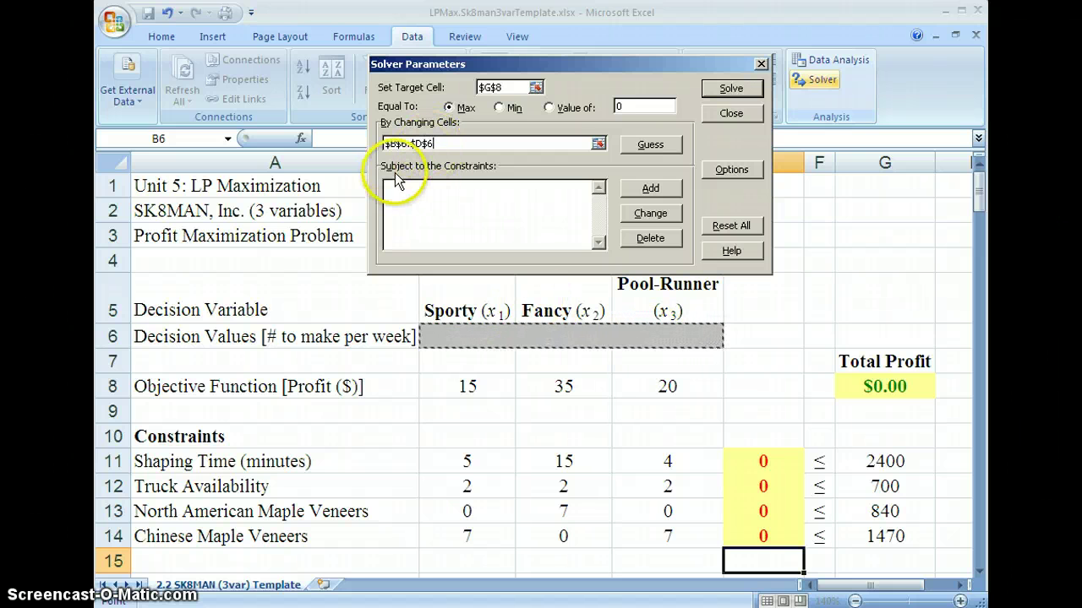
pyautogui.click(460, 201)
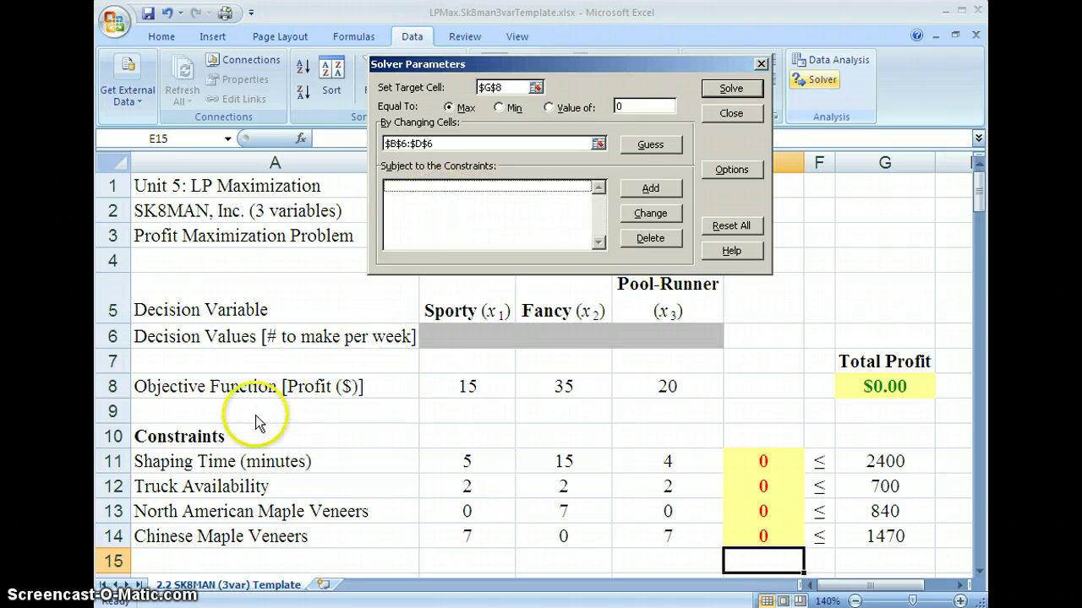
# Add the Shaping Time constraint to Solver, requiring E11 <= G11
pyautogui.click(649, 187)
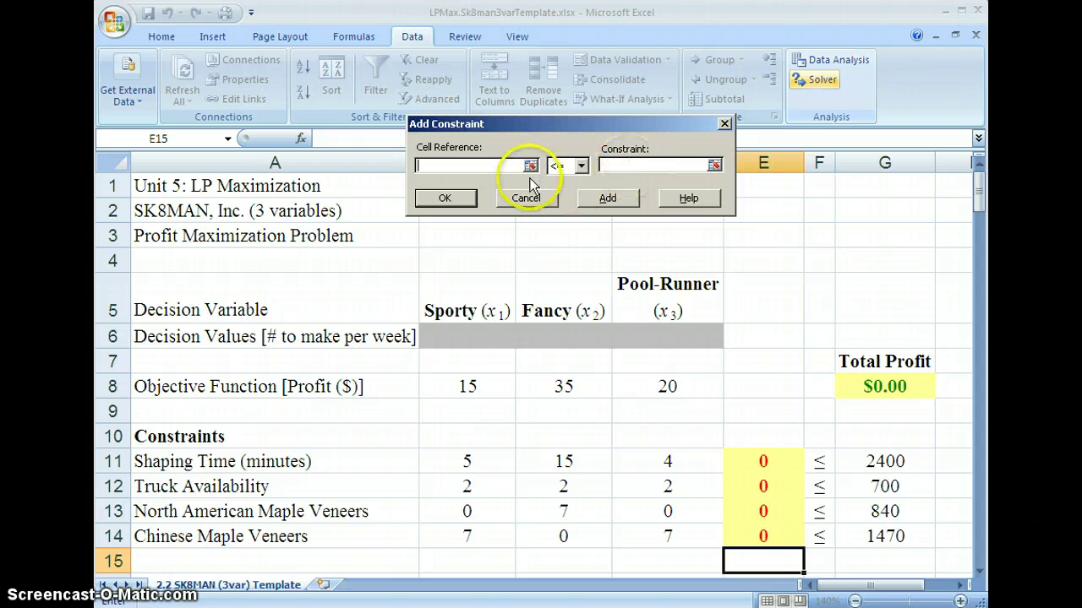
pyautogui.click(503, 163)
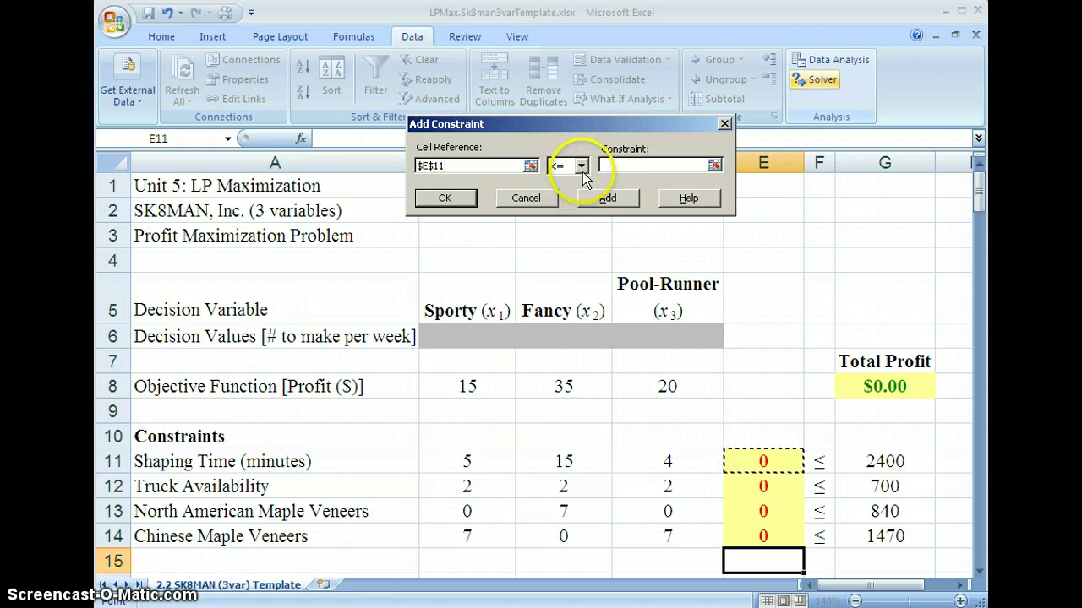
pyautogui.click(638, 168)
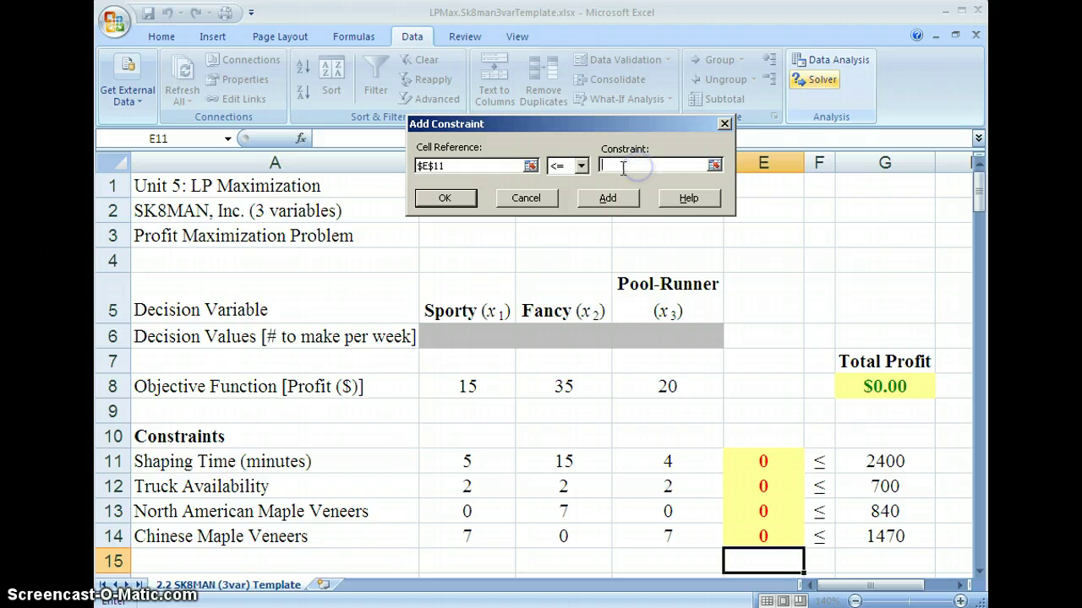
pyautogui.click(884, 461)
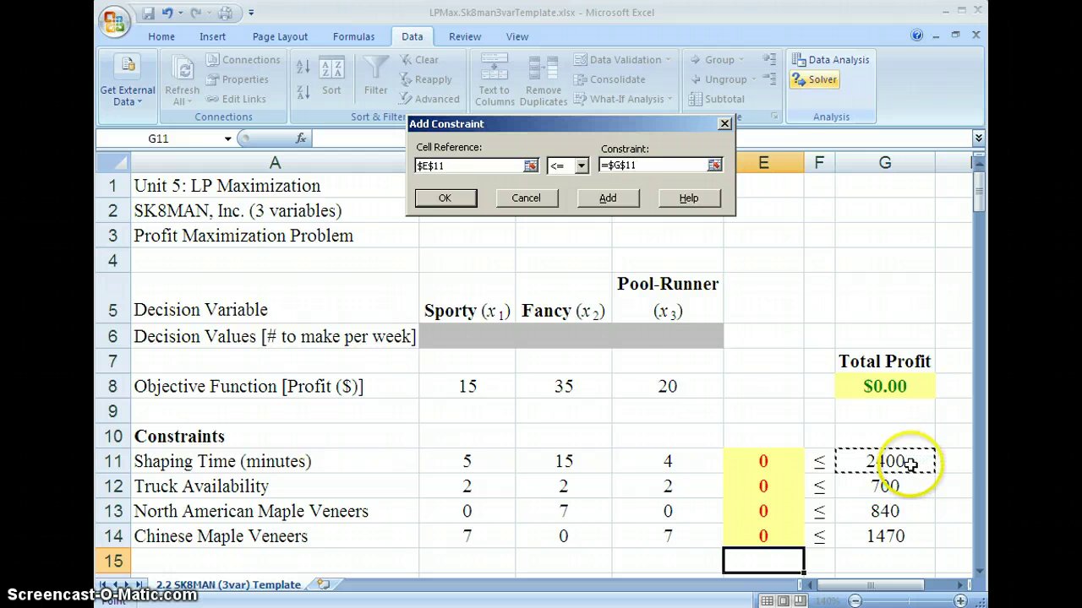
pyautogui.click(450, 200)
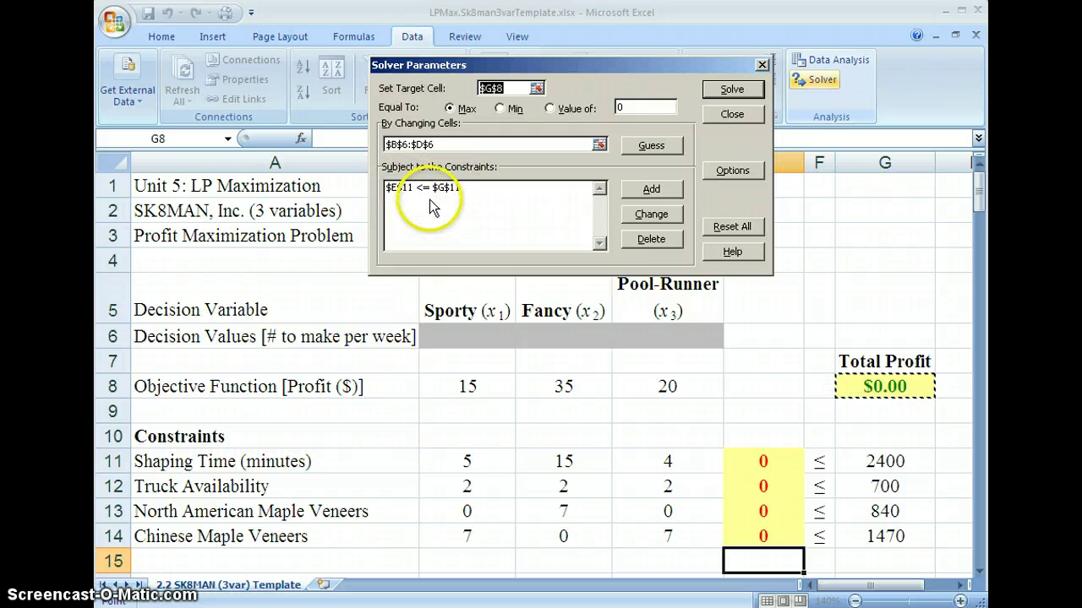
# Add the Truck Availability constraint to Solver, requiring E12 <= G12
pyautogui.click(656, 192)
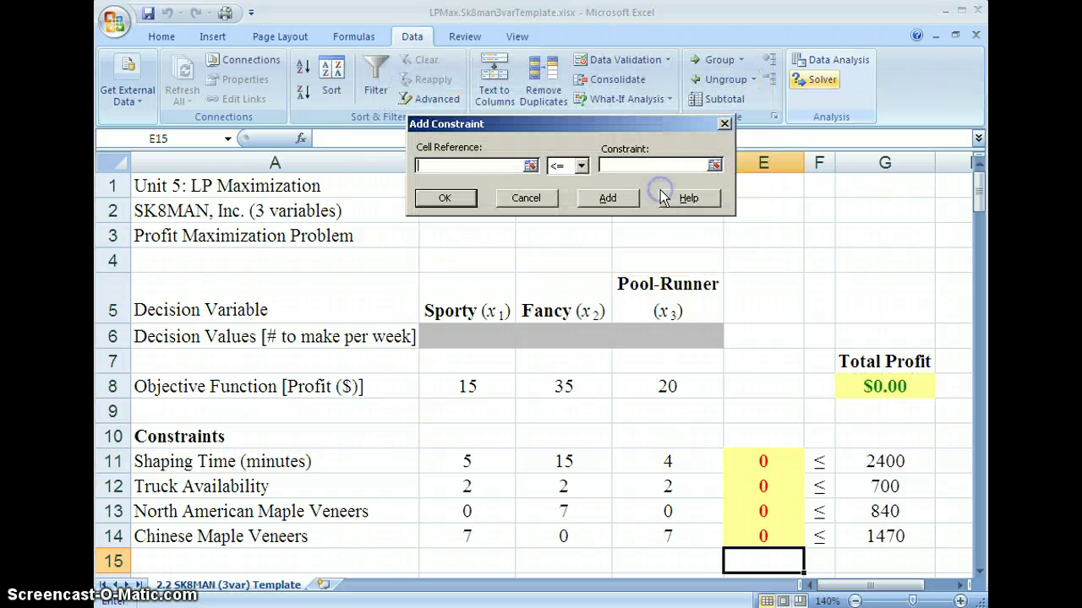
pyautogui.click(777, 487)
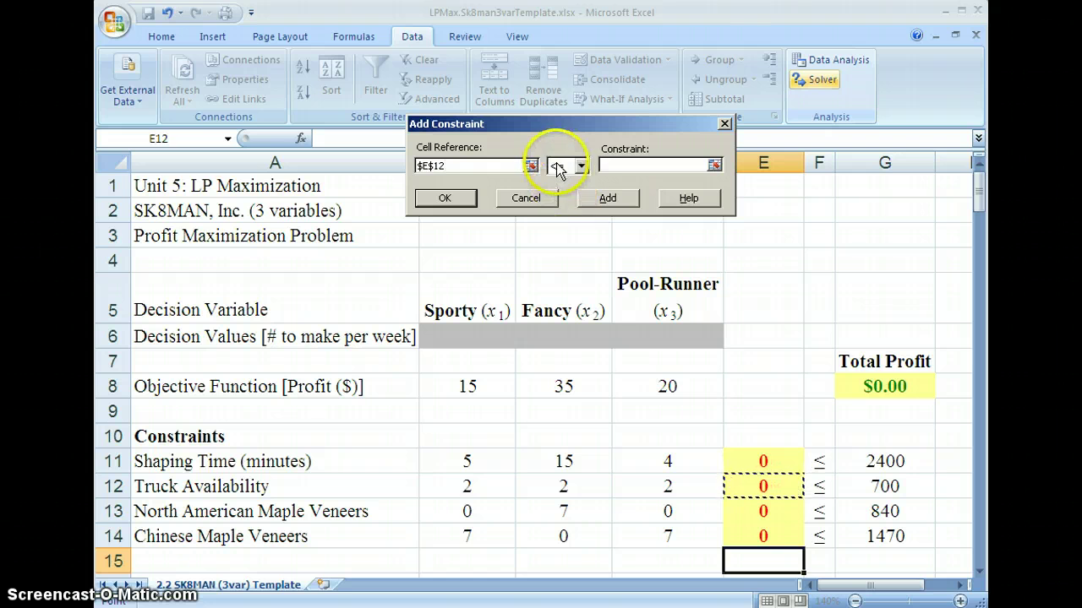
pyautogui.click(638, 164)
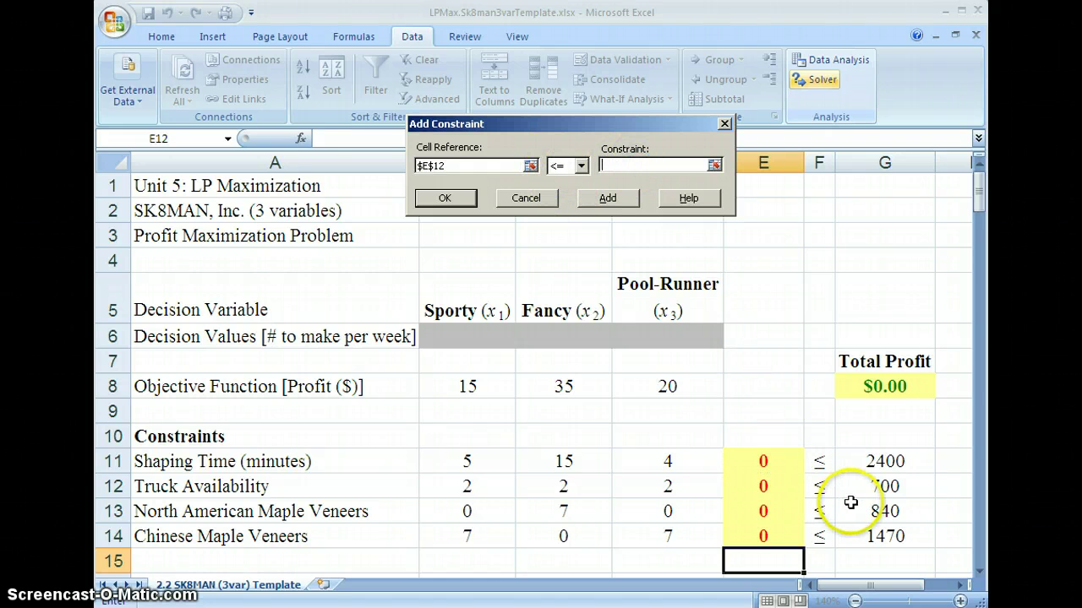
pyautogui.click(857, 492)
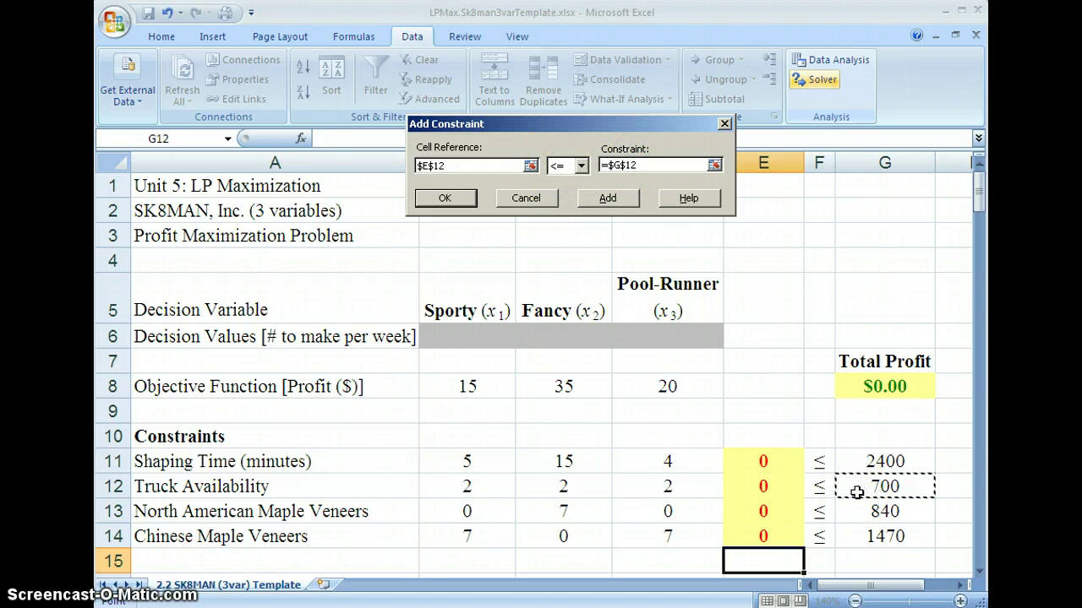
pyautogui.click(445, 199)
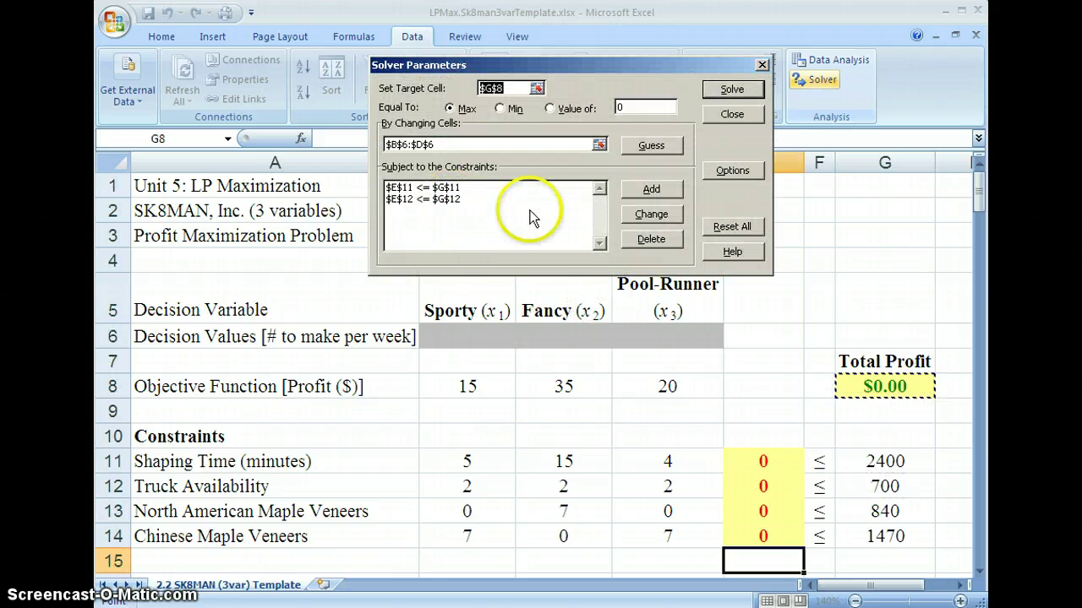
# Add the North American Maple Veneers constraint to Solver, requiring E13 <= G13
pyautogui.click(635, 196)
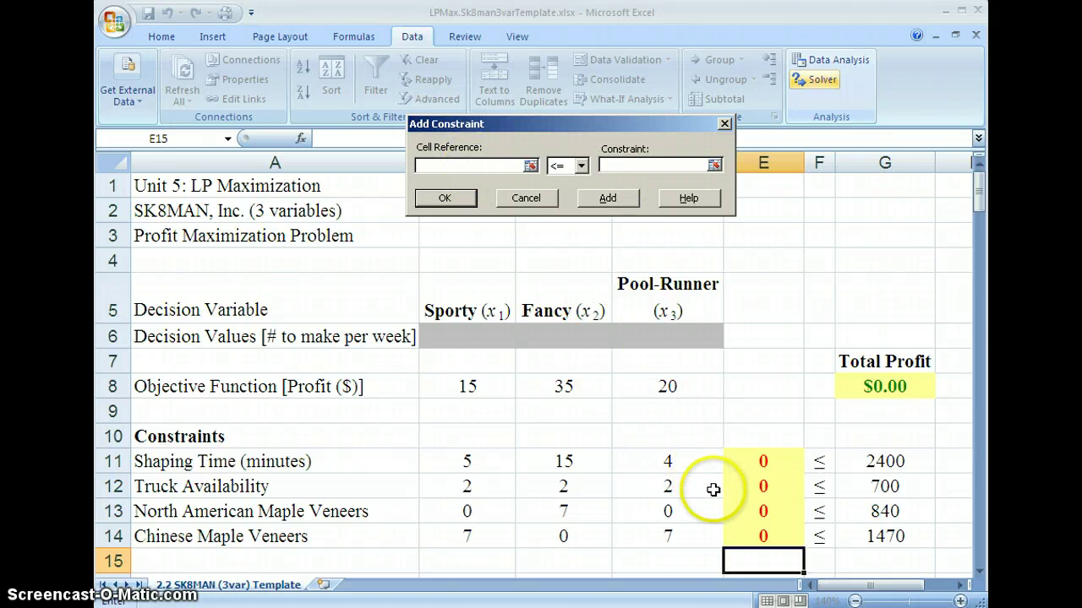
pyautogui.click(739, 514)
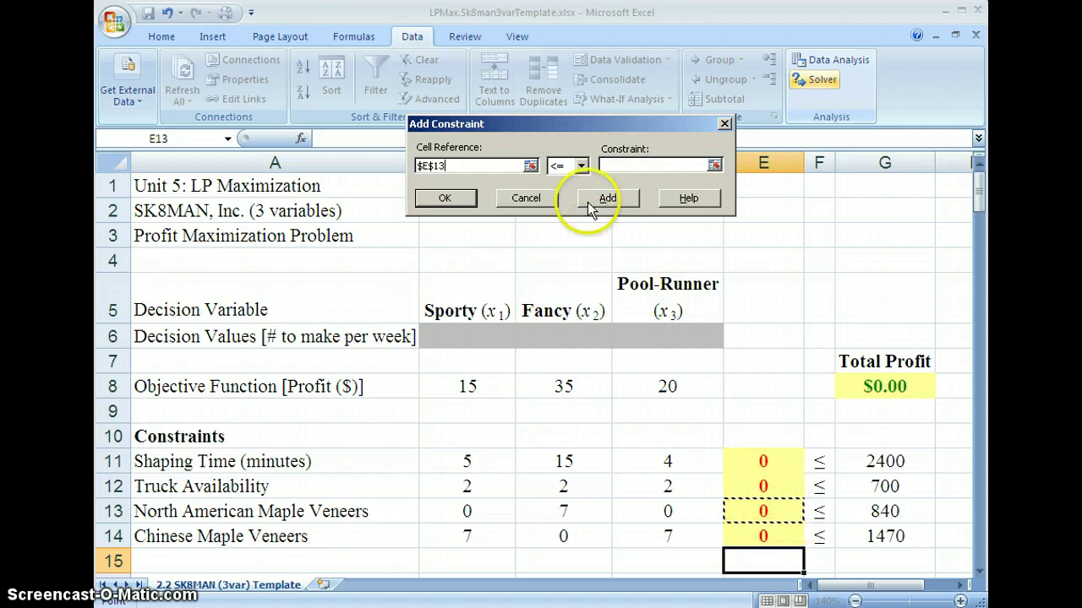
pyautogui.click(619, 166)
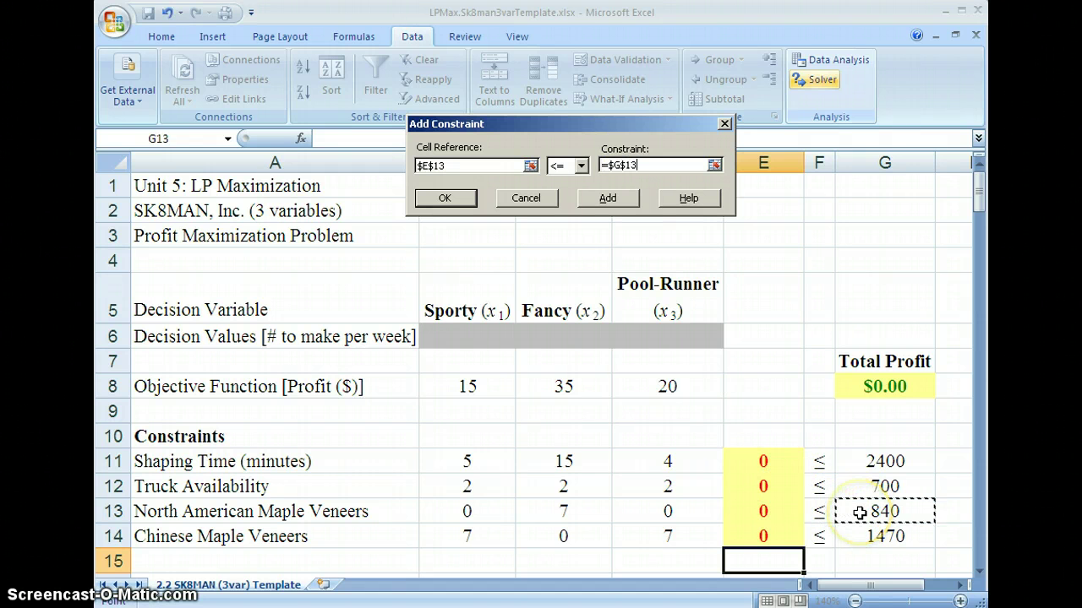
pyautogui.click(444, 197)
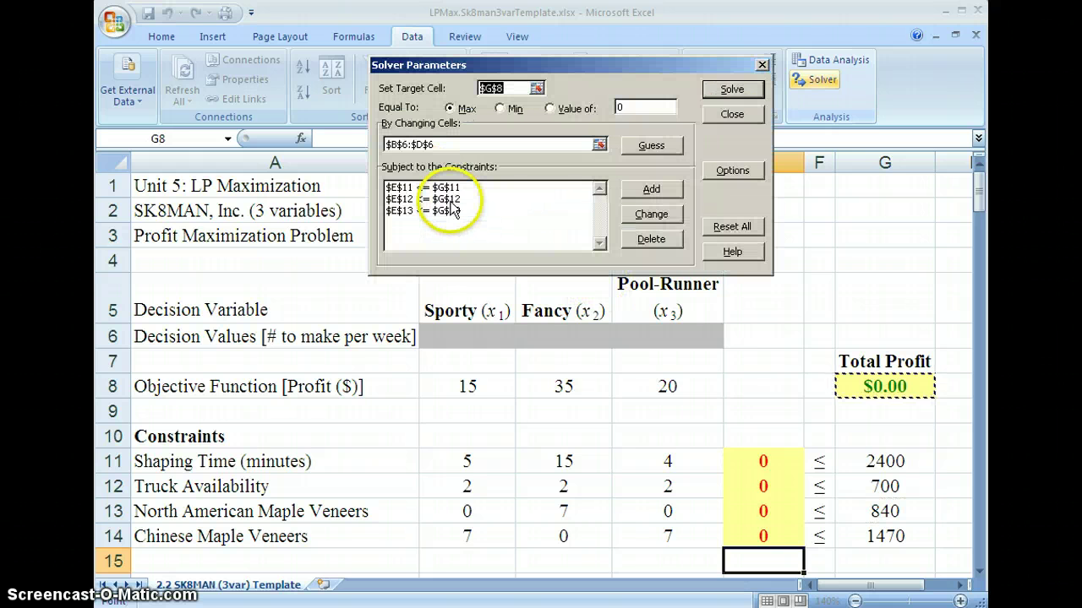
# Add the Chinese Maple Veneers constraint to Solver, requiring E14 <= G14, and select it in the constraint list
pyautogui.click(649, 190)
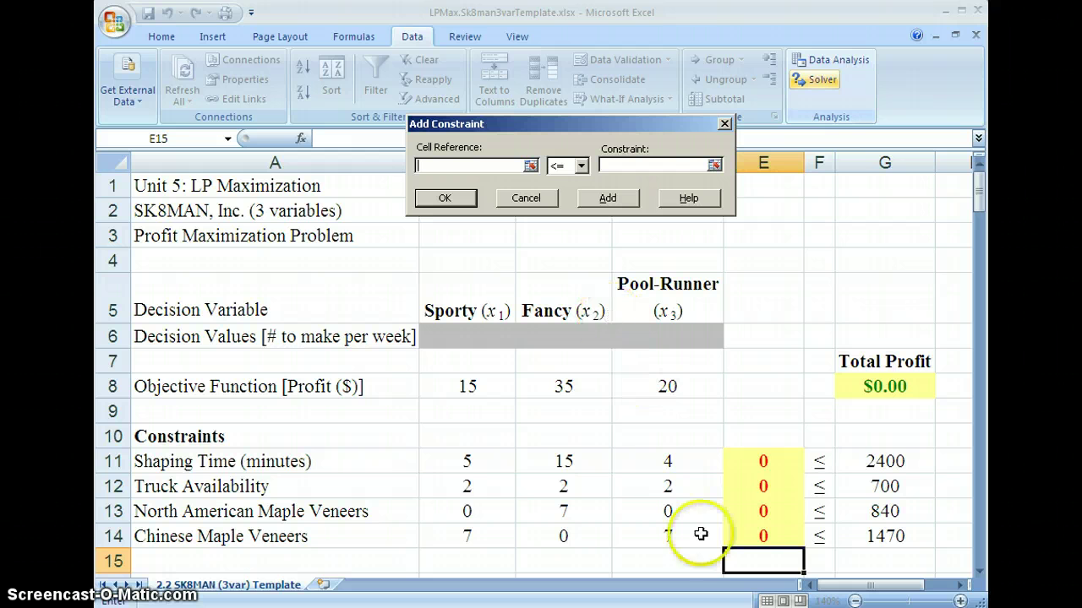
pyautogui.click(744, 539)
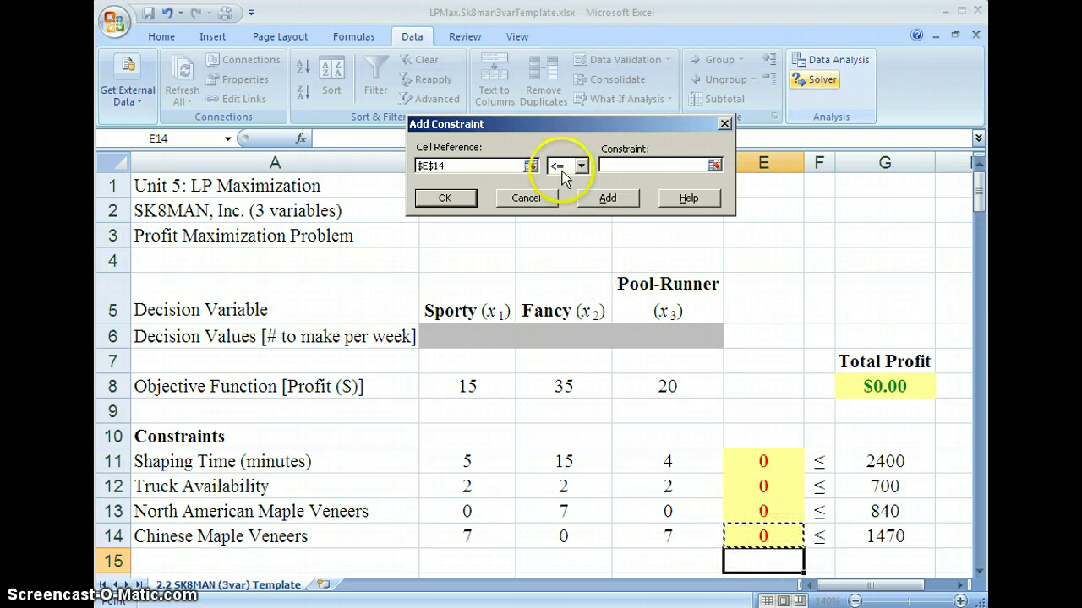
pyautogui.click(657, 166)
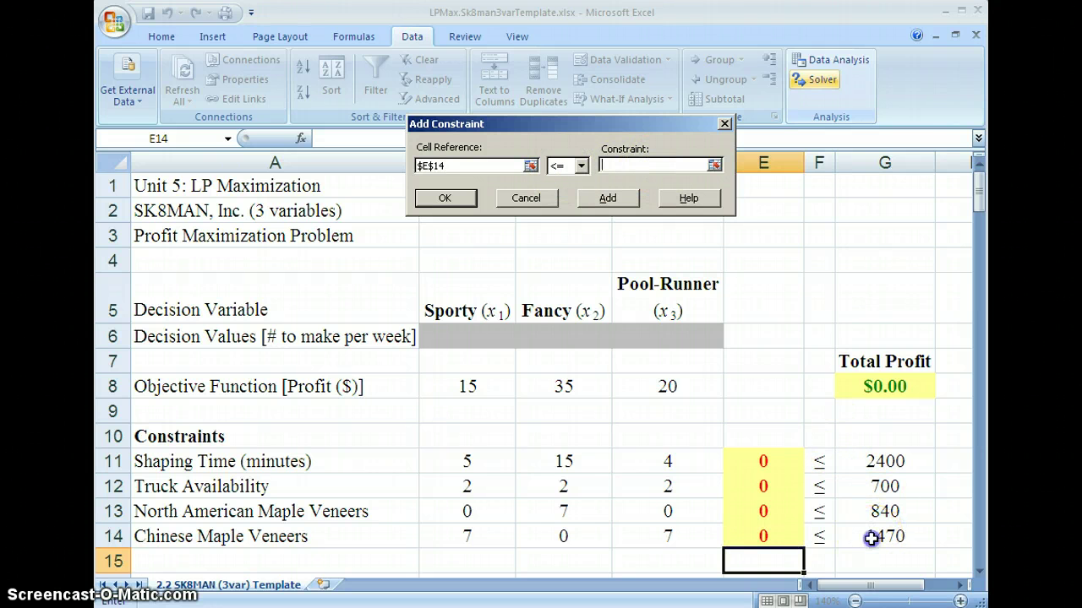
pyautogui.click(444, 197)
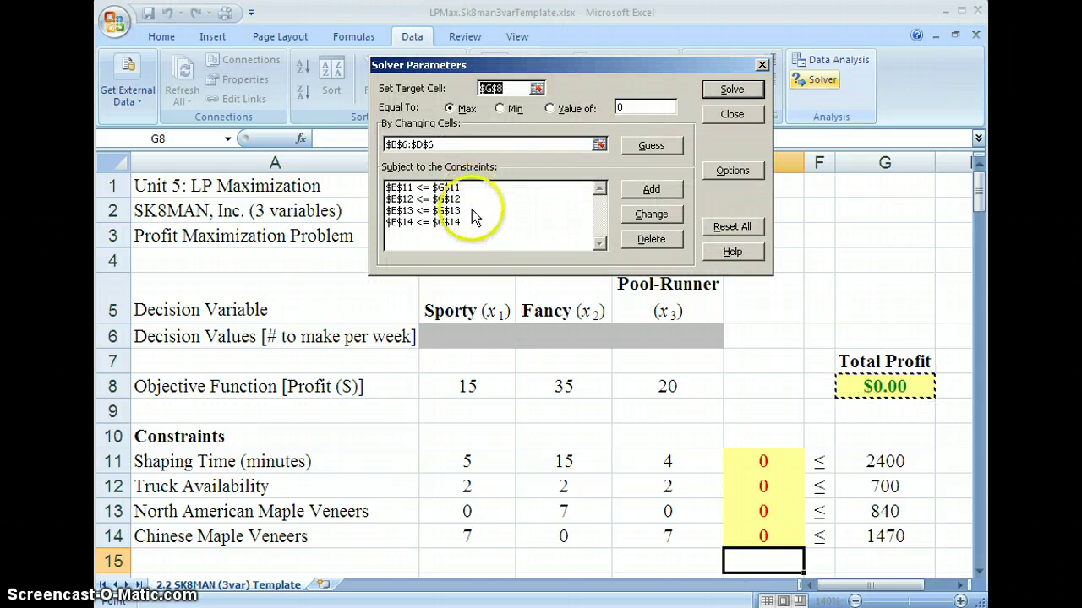
pyautogui.click(470, 225)
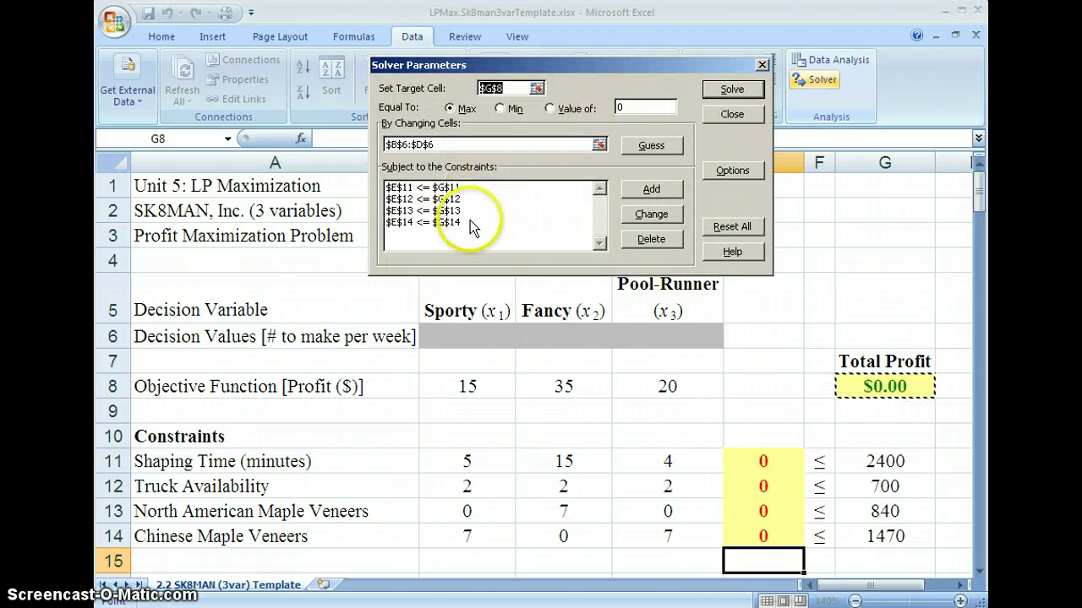
pyautogui.click(526, 223)
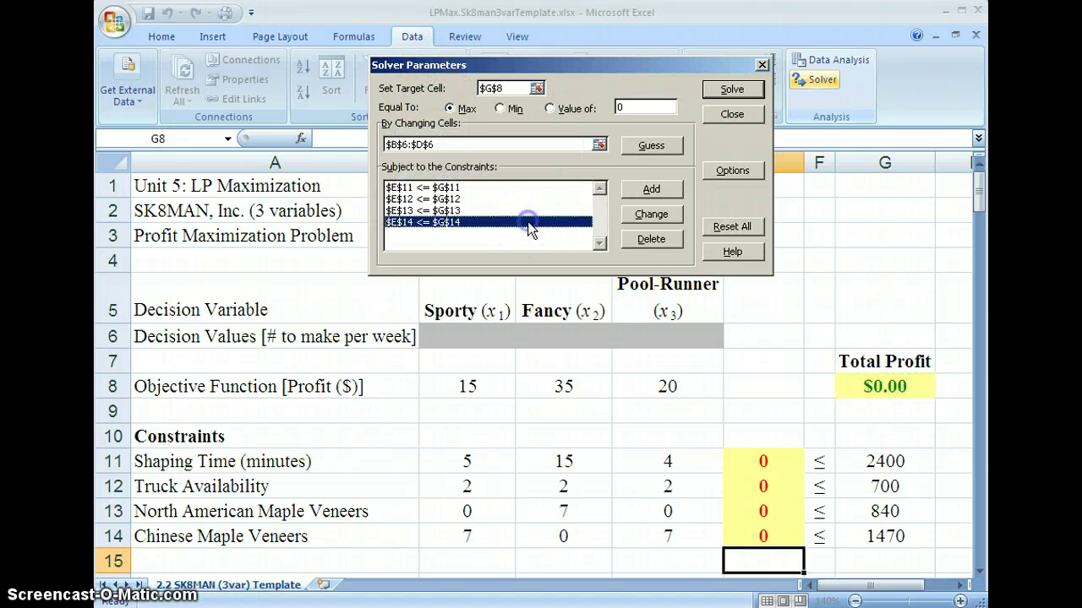
# Set the Solver options to Assume Linear Model and Assume Non-Negative
pyautogui.click(729, 171)
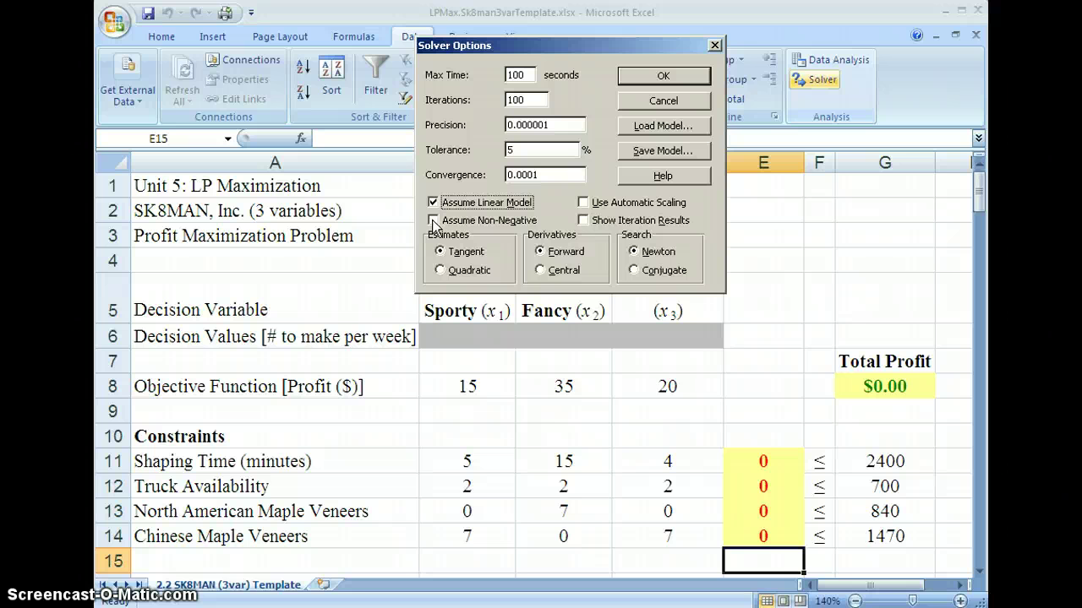
pyautogui.click(434, 221)
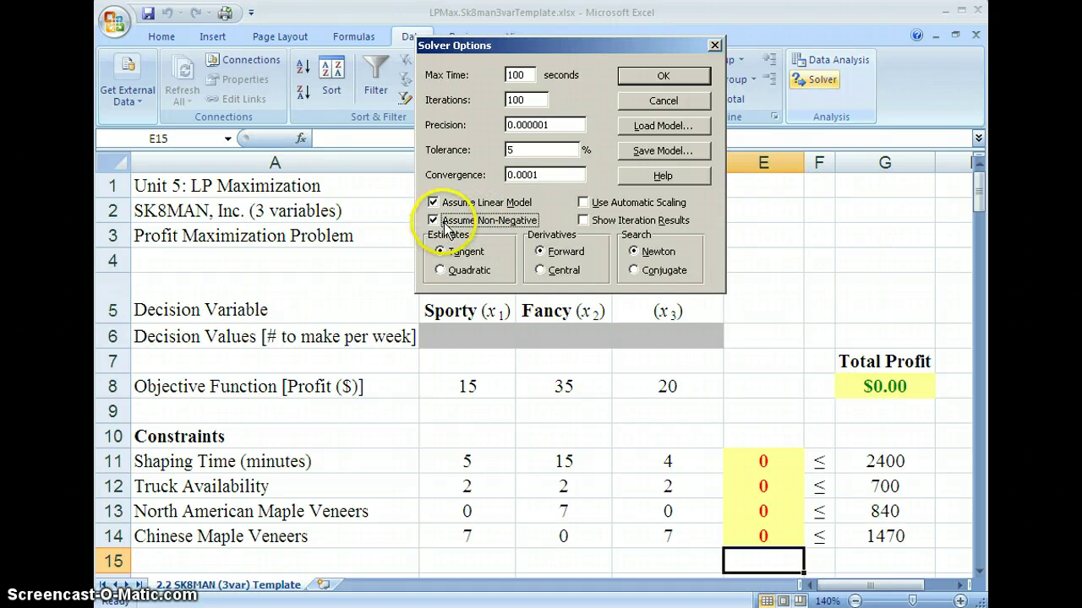
pyautogui.click(649, 76)
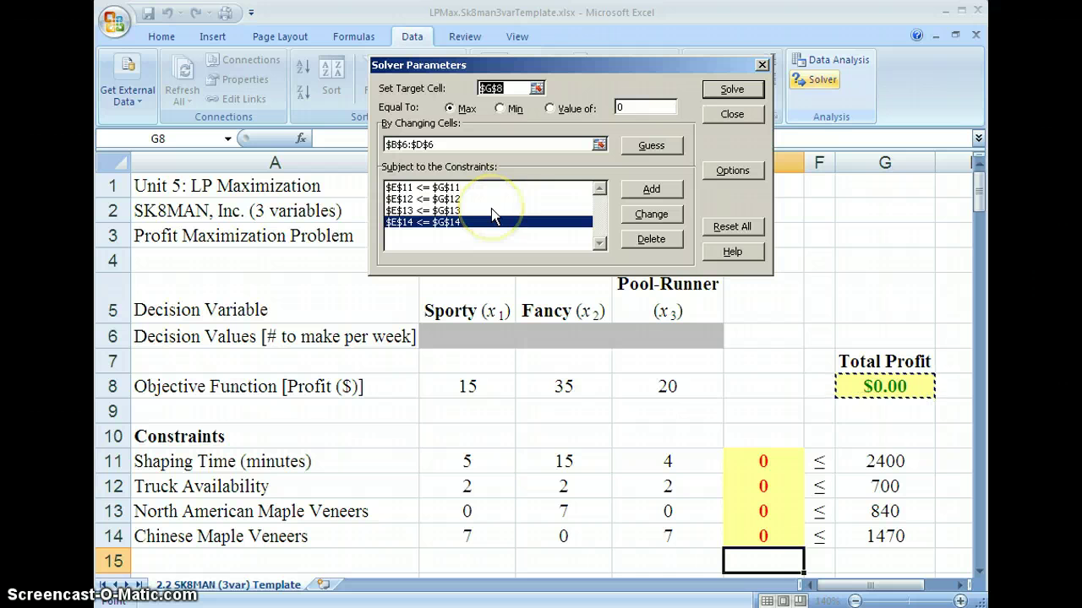
# Solve the profit maximization model and keep the Solver solution in the worksheet
pyautogui.click(732, 90)
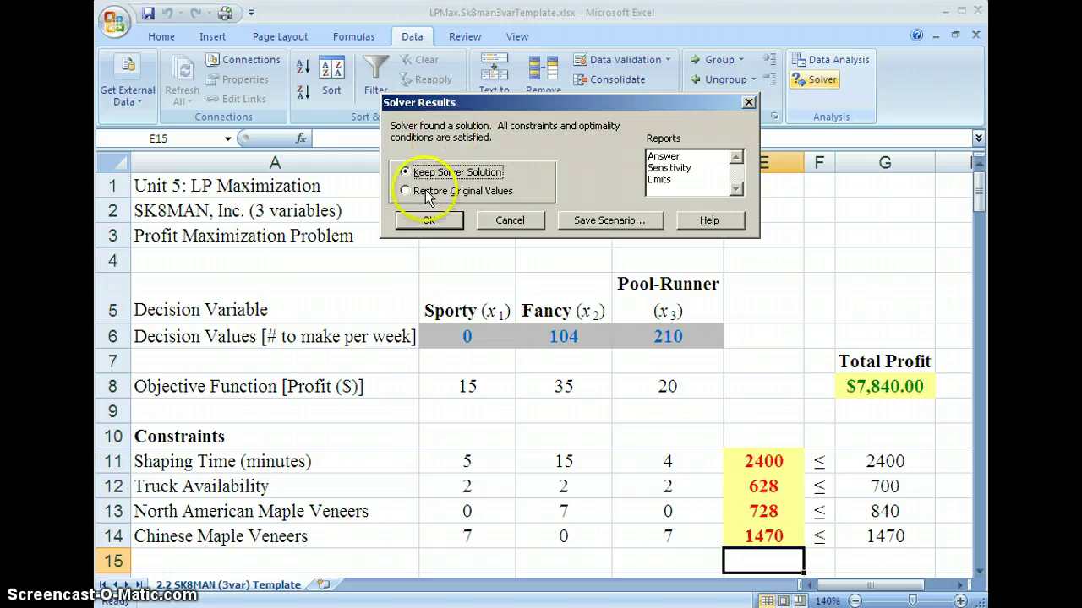
pyautogui.click(429, 222)
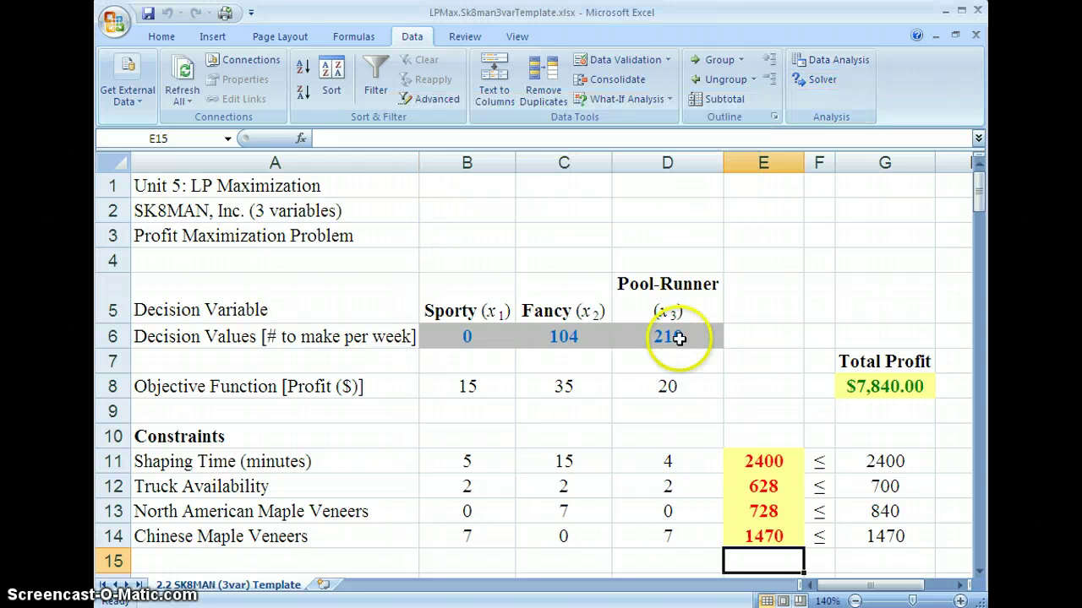